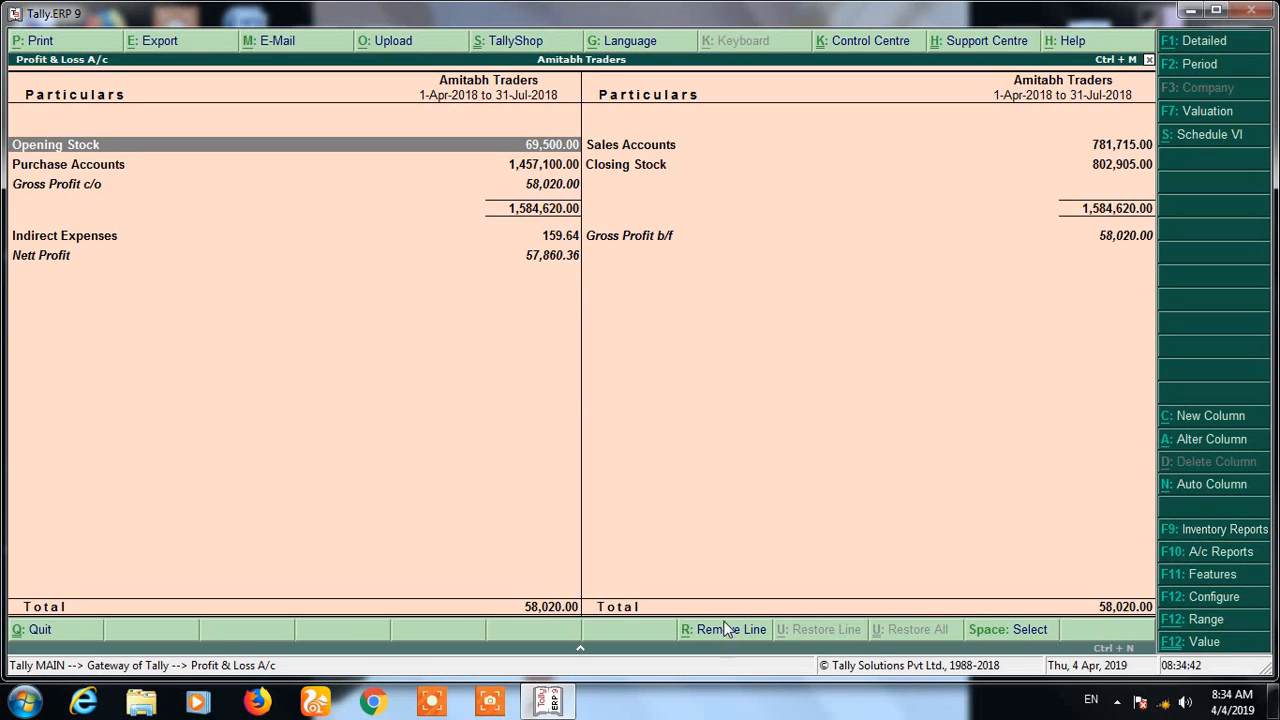
- Leave the Profit & Loss A/c report and open the Account Books from the Gateway's Display options
key(Escape)
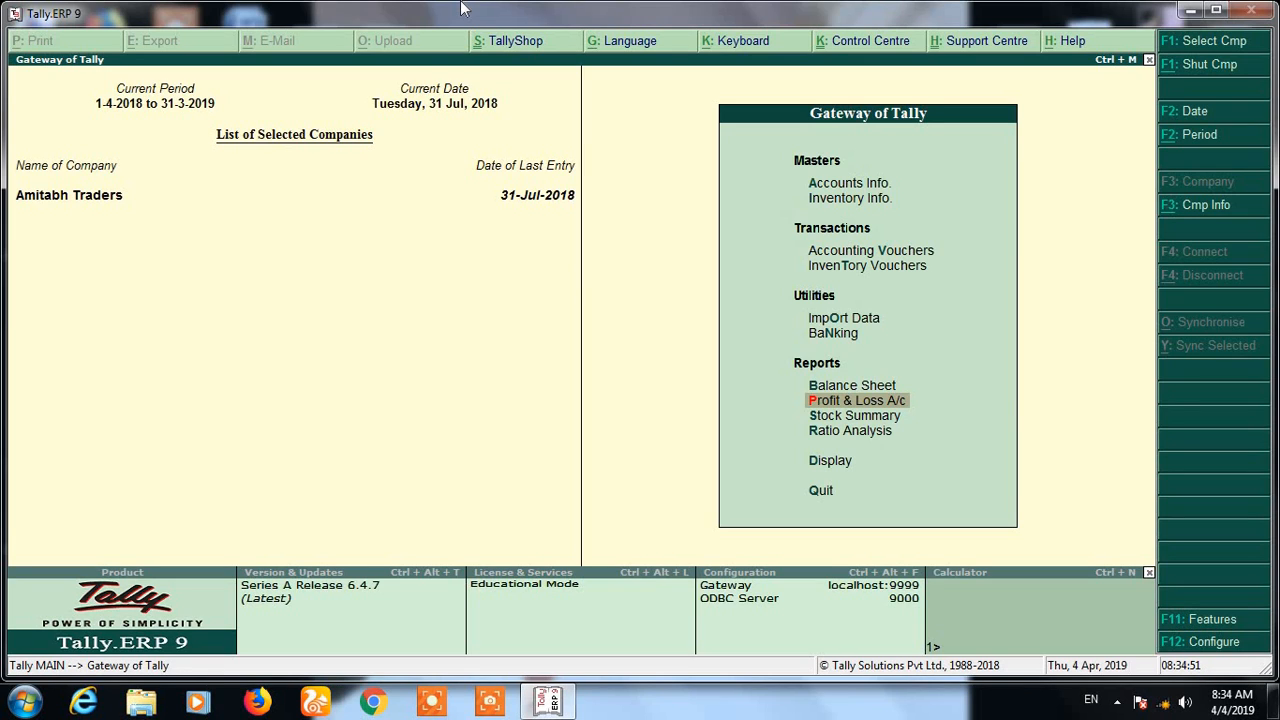
key(Down)
key(Down)
key(Down)
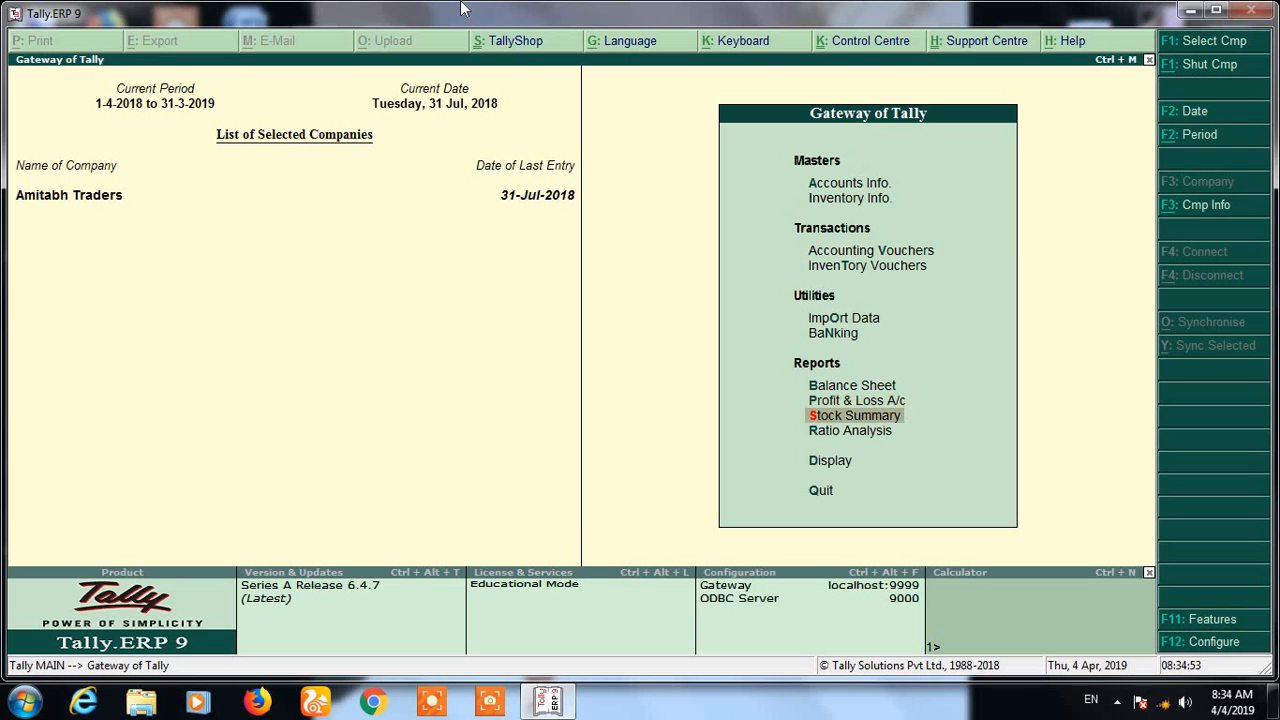
key(Return)
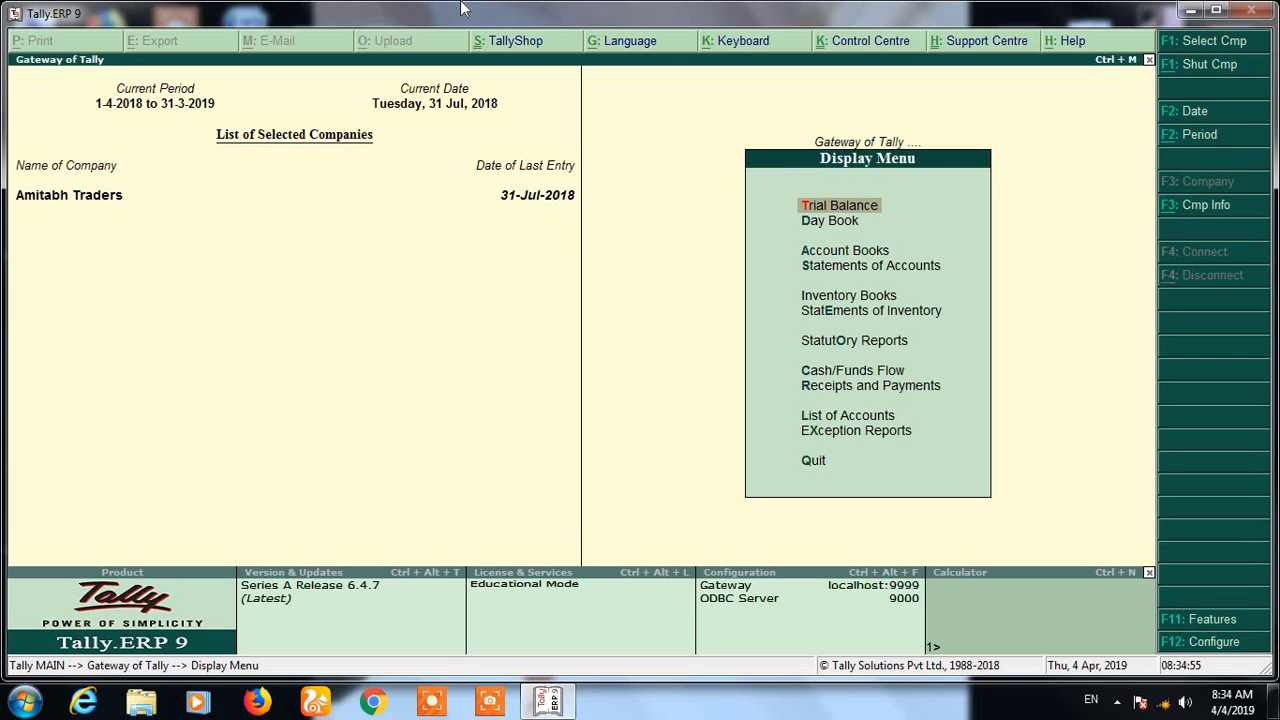
key(Down)
key(Down)
key(Return)
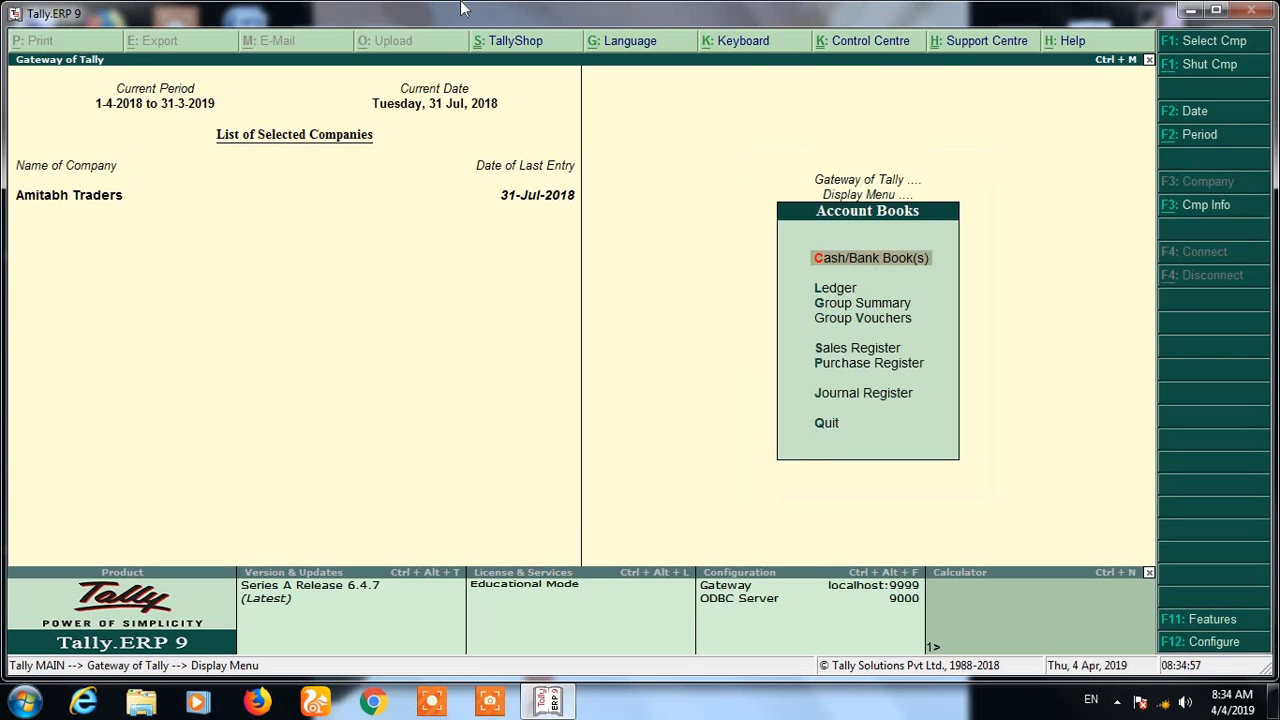
- Open the ledger report of Sbi Bank A/C (Current)
key(l)
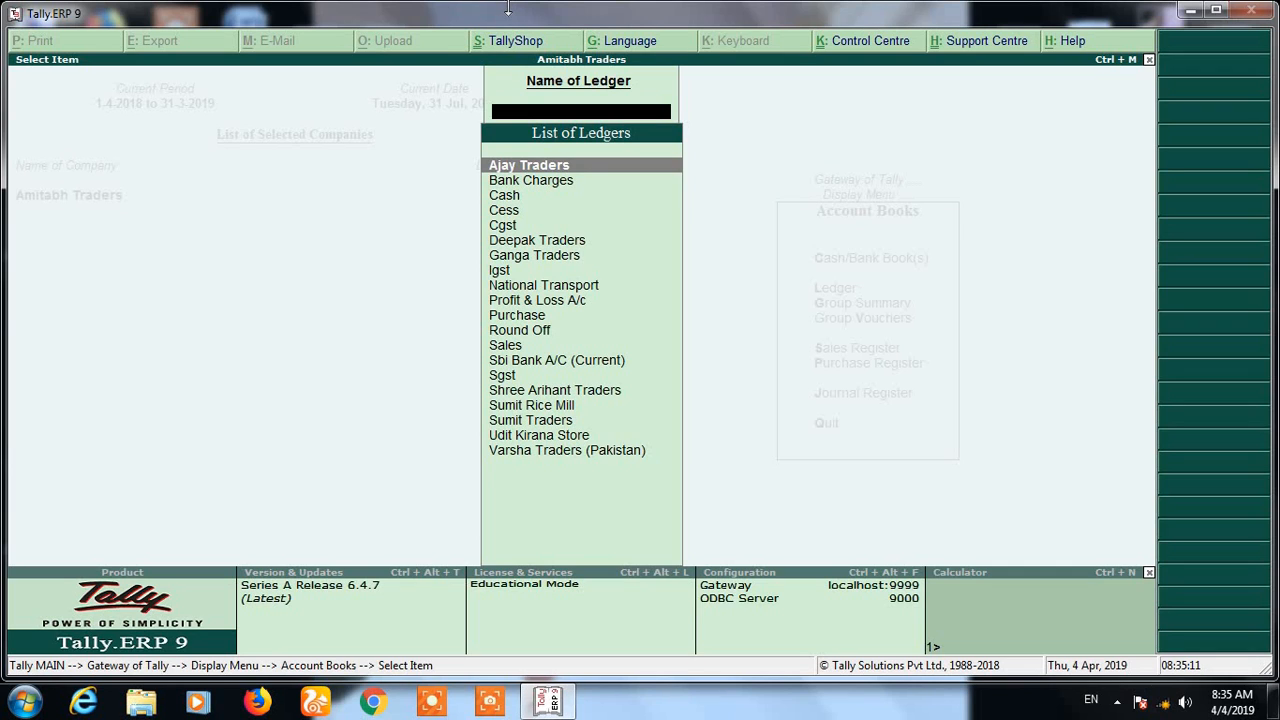
text(S)
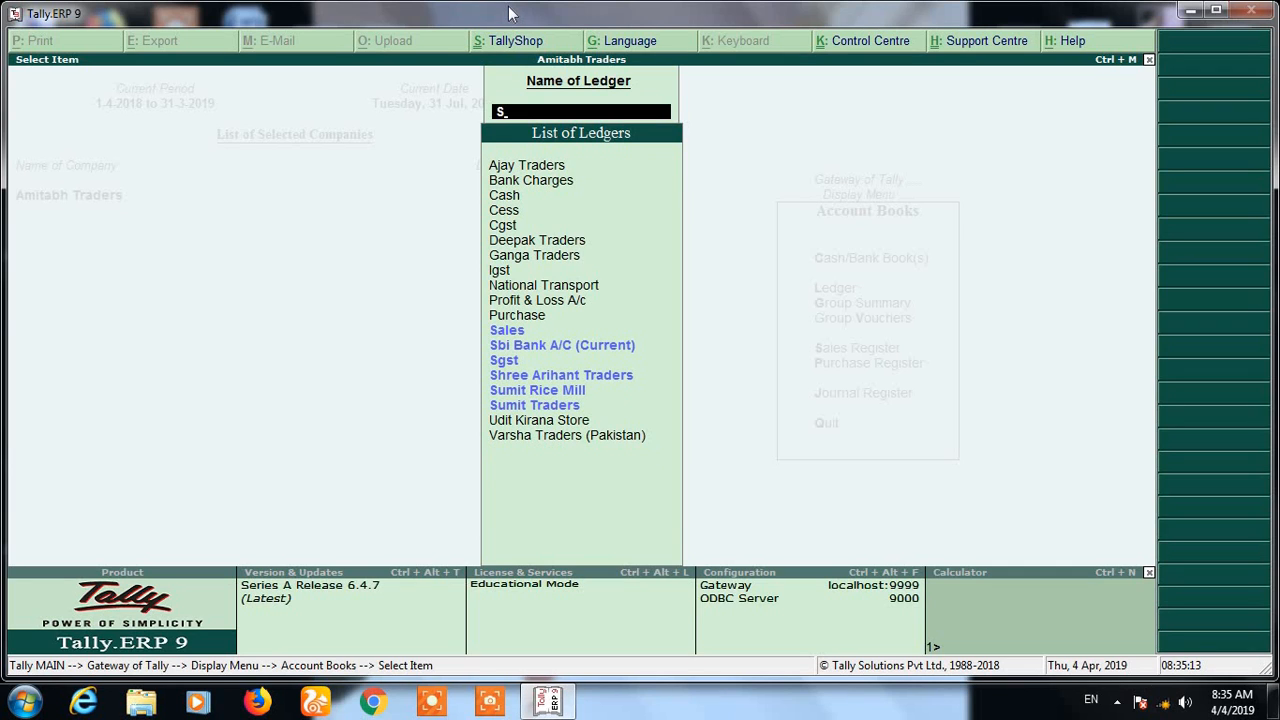
key(Down)
key(Down)
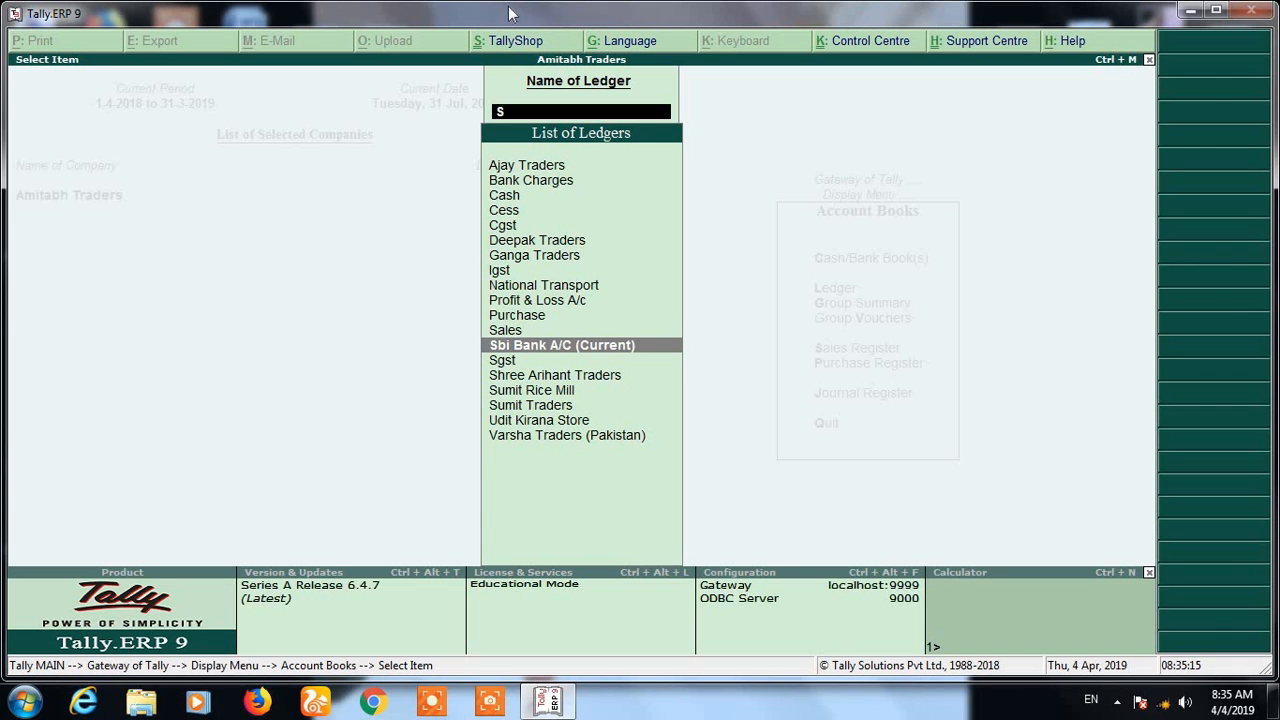
key(Return)
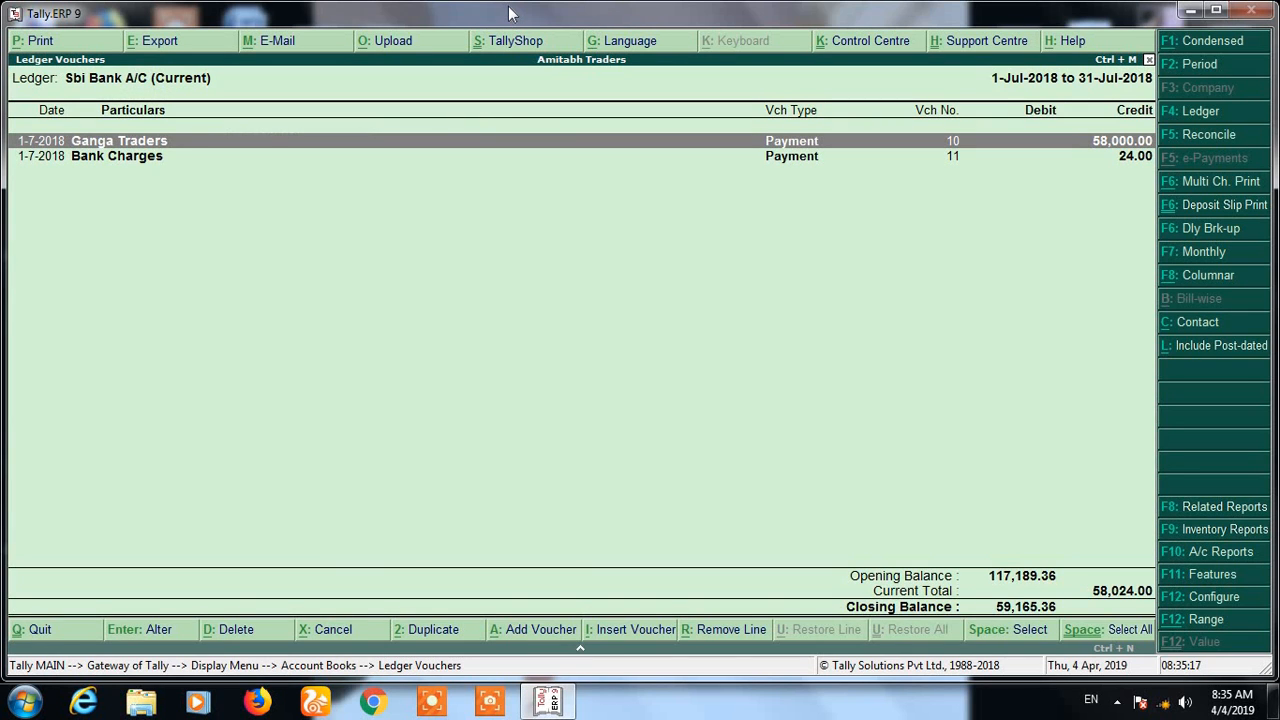
- Change the ledger's period to start from 1-4, leaving the end date blank
key(F2)
text(1-4)
key(Return)
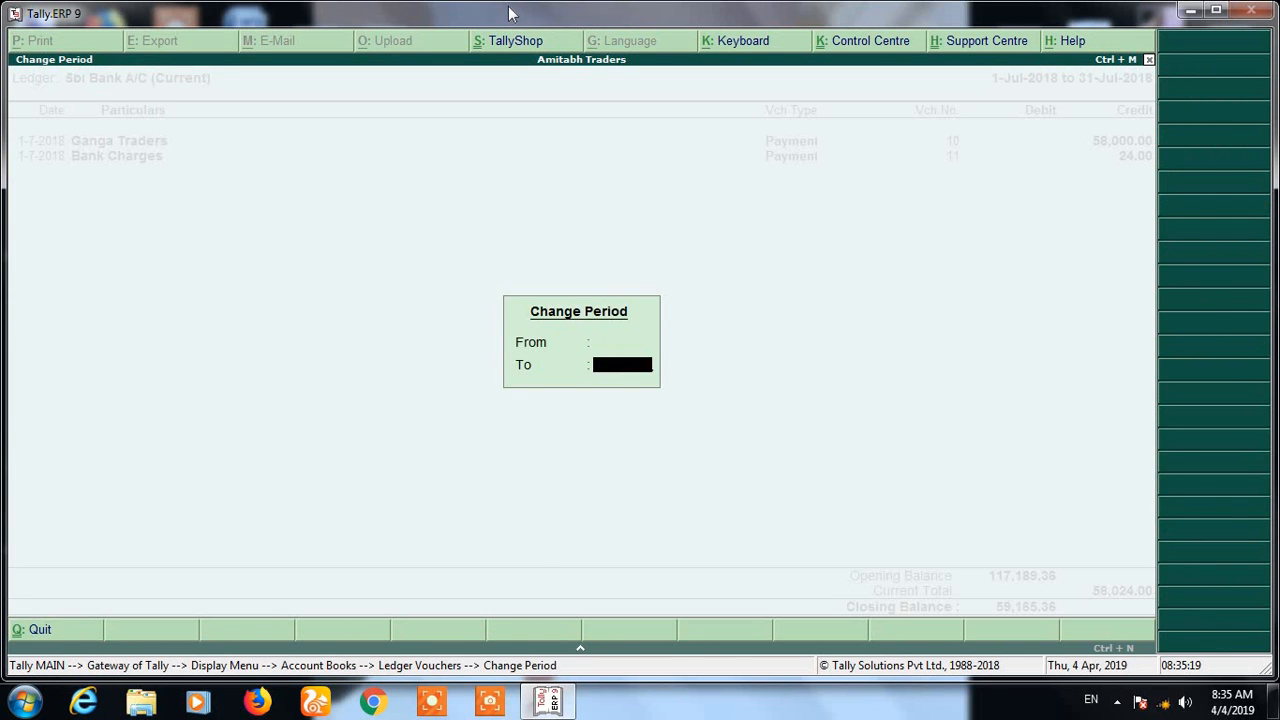
key(Return)
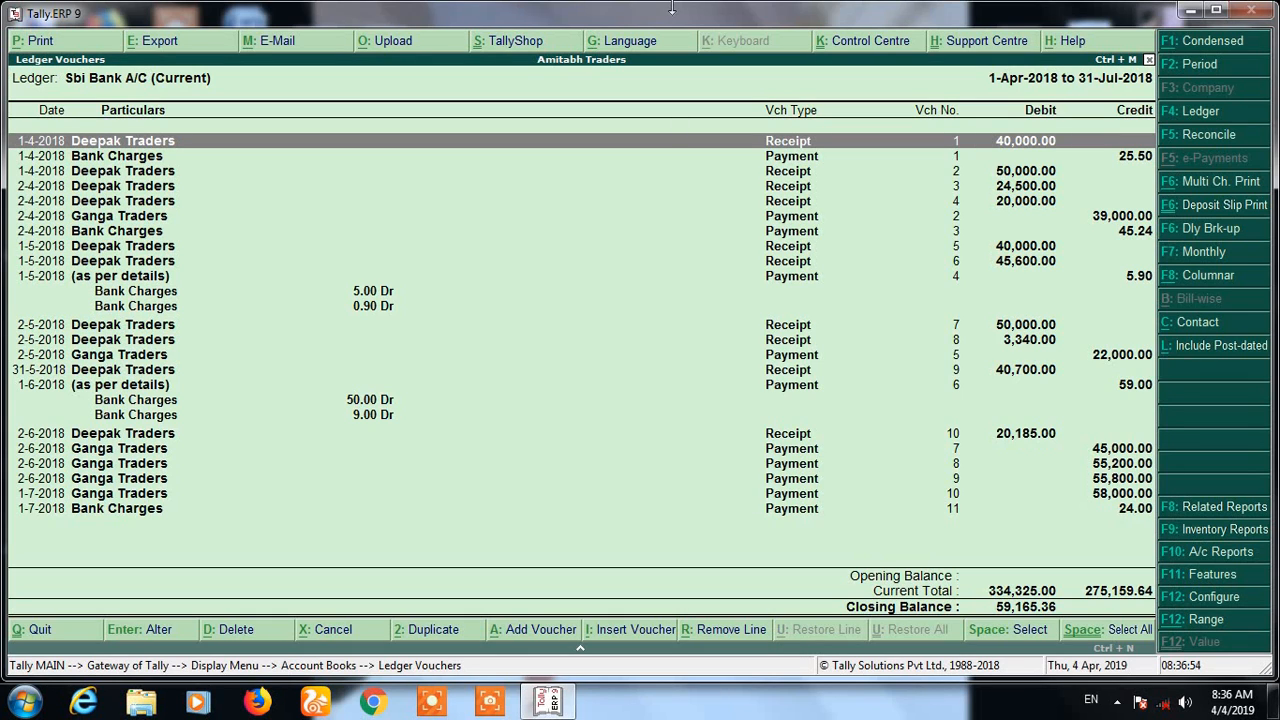
- Remove the ledger lines one by one from the last entry back through payment 4 of 1-5-2018
key(End)
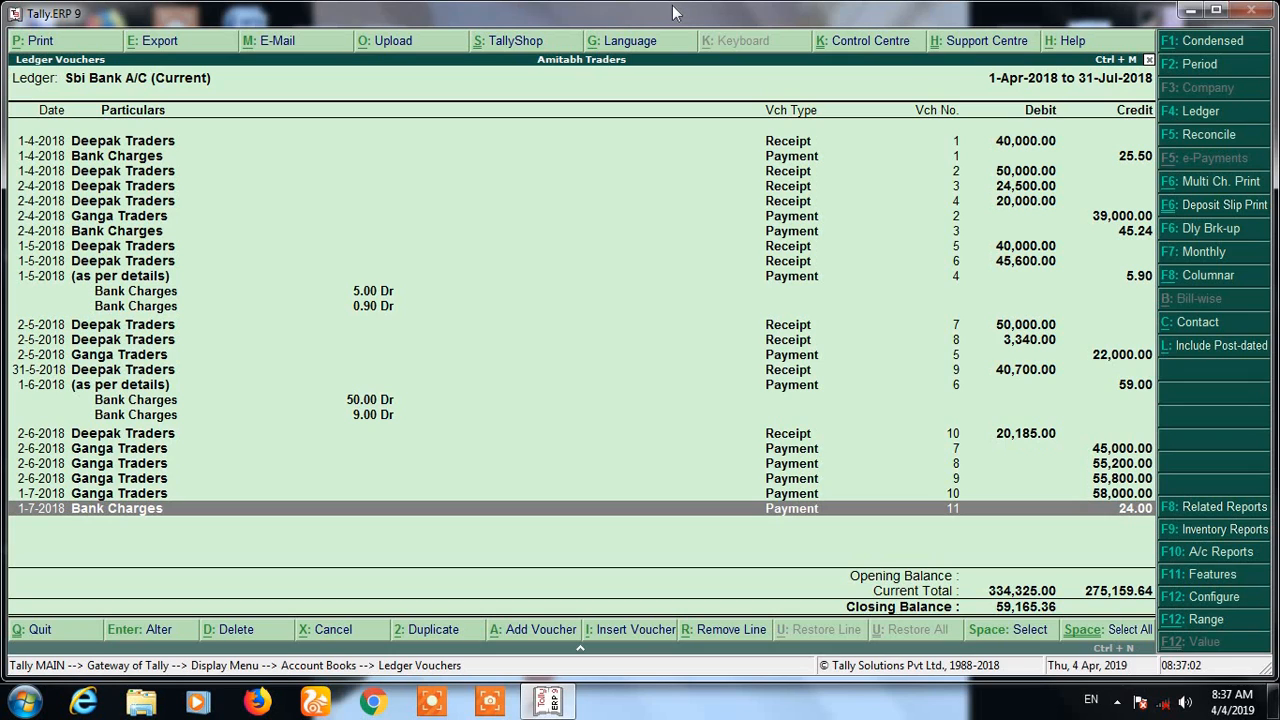
click(697, 638)
click(697, 638)
click(697, 638)
click(697, 638)
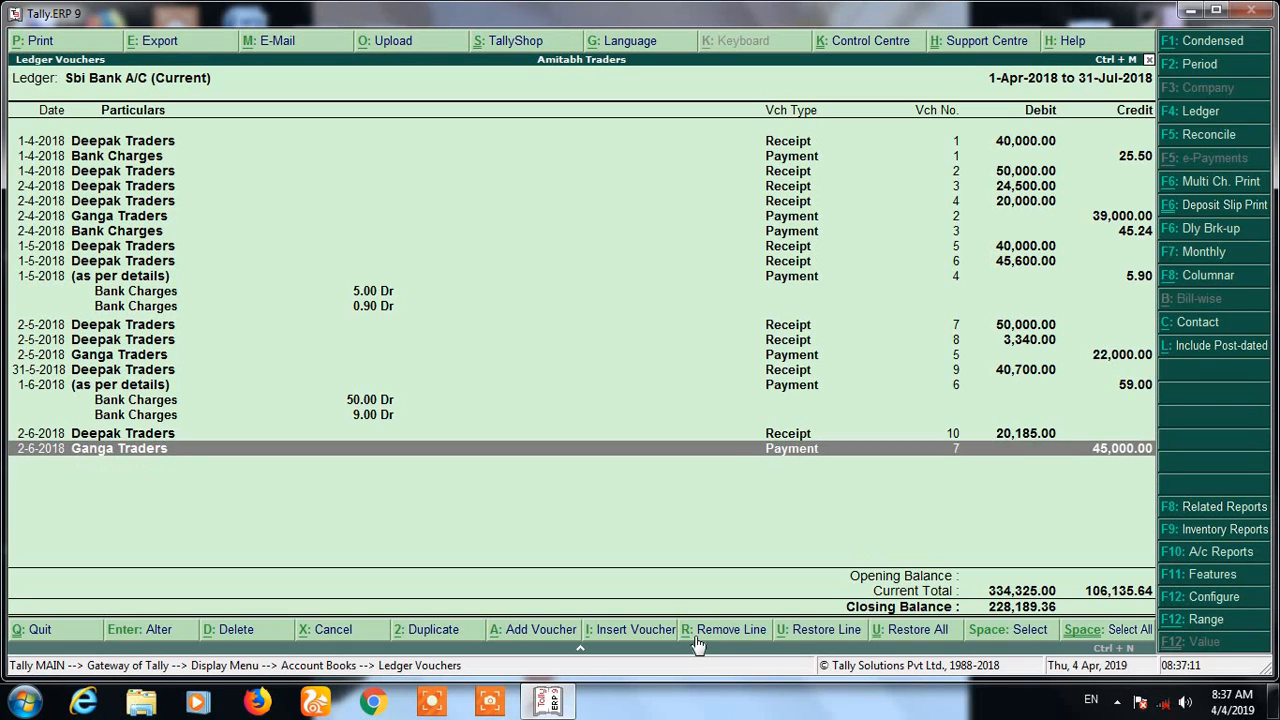
click(697, 638)
click(697, 640)
click(697, 640)
click(697, 640)
click(697, 640)
click(697, 640)
click(697, 640)
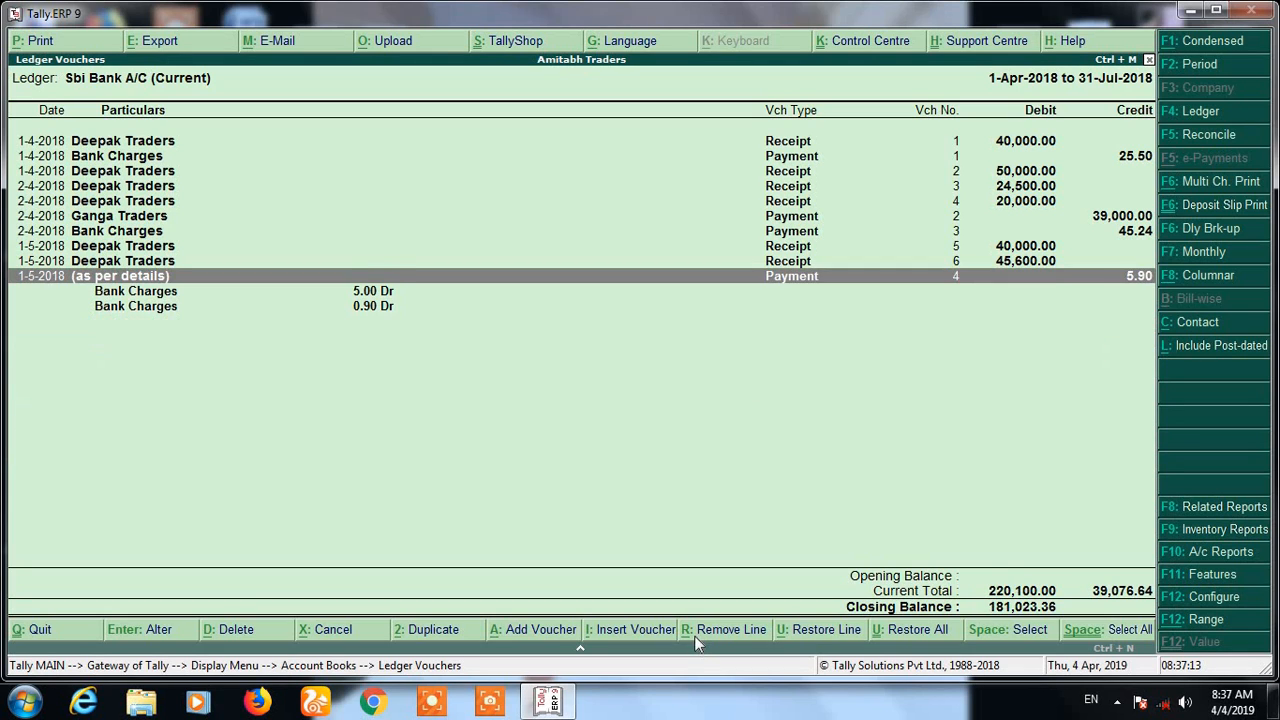
click(697, 640)
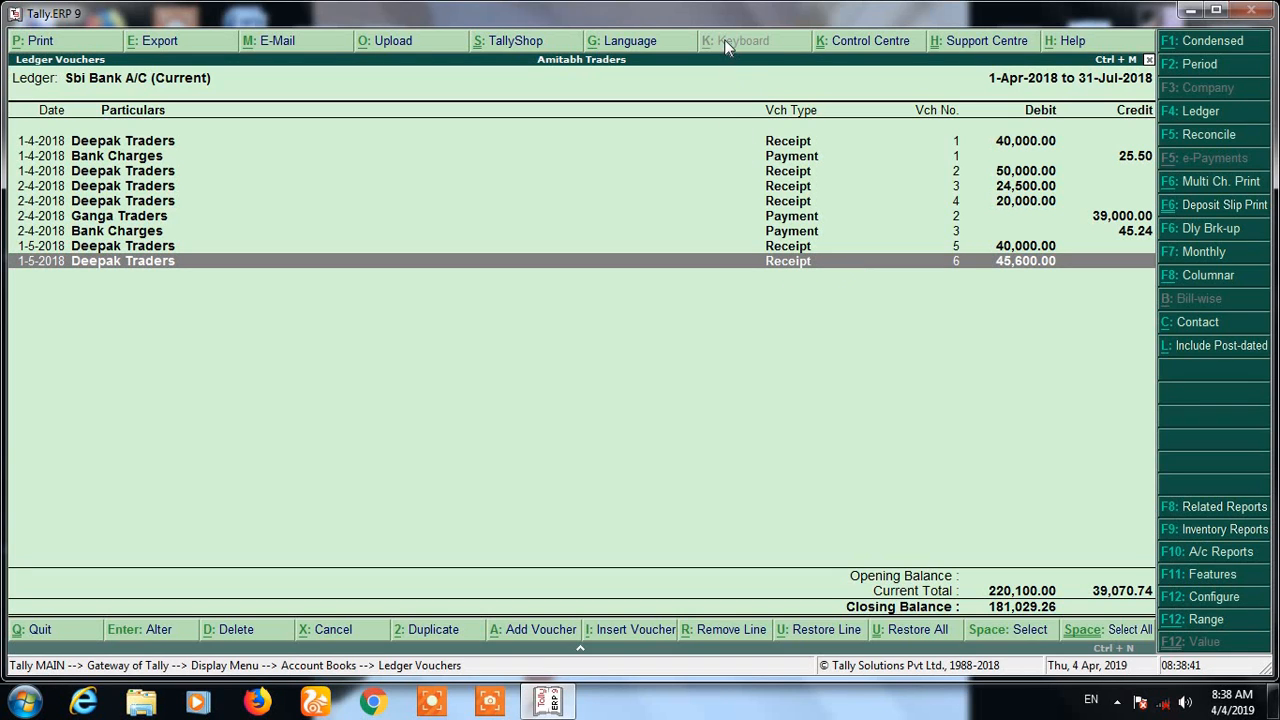
- Restore the removed lines through receipt 7 of 2-5-2018 and set that receipt's Deepak Traders amount to 50500
key(alt+u)
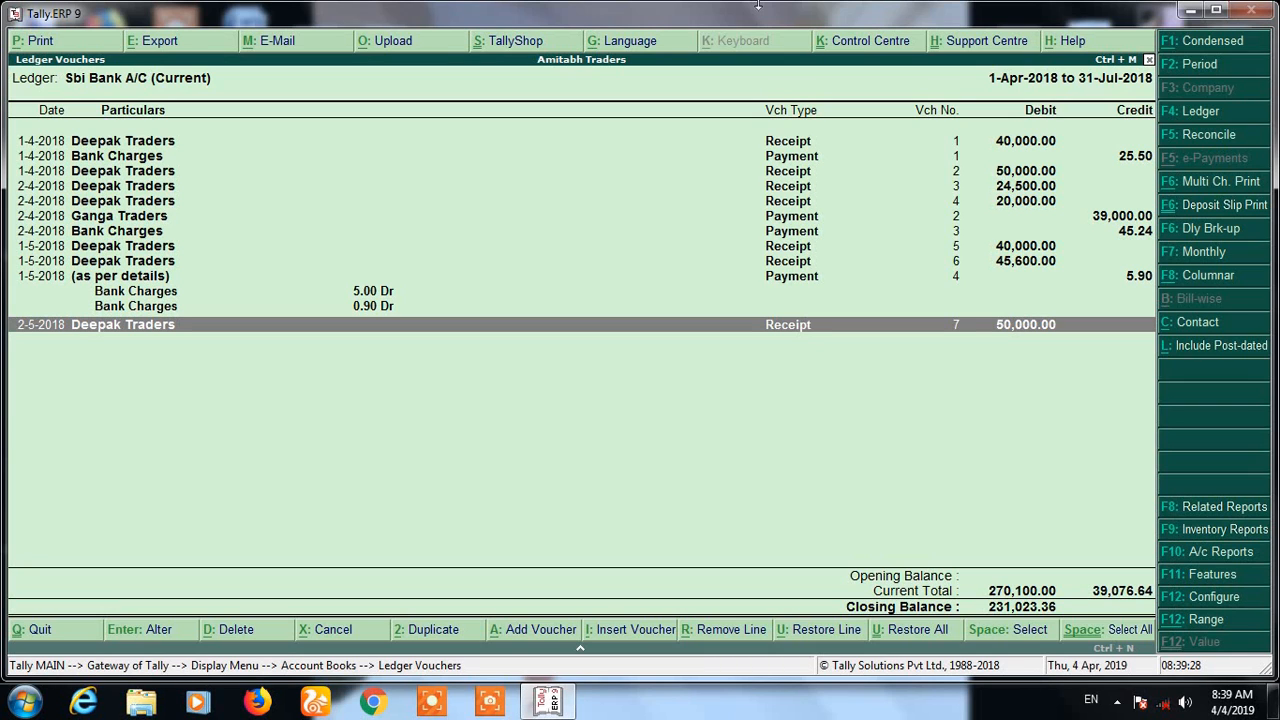
key(Return)
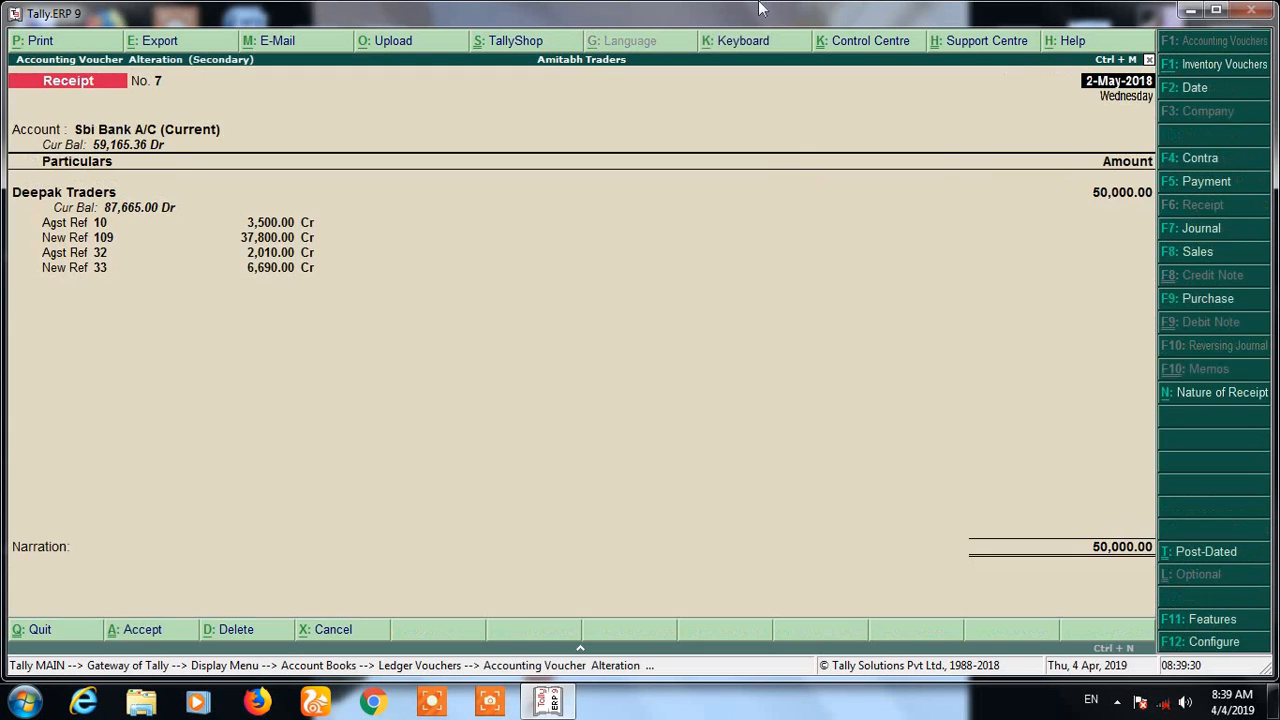
key(Return)
key(Return)
key(Return)
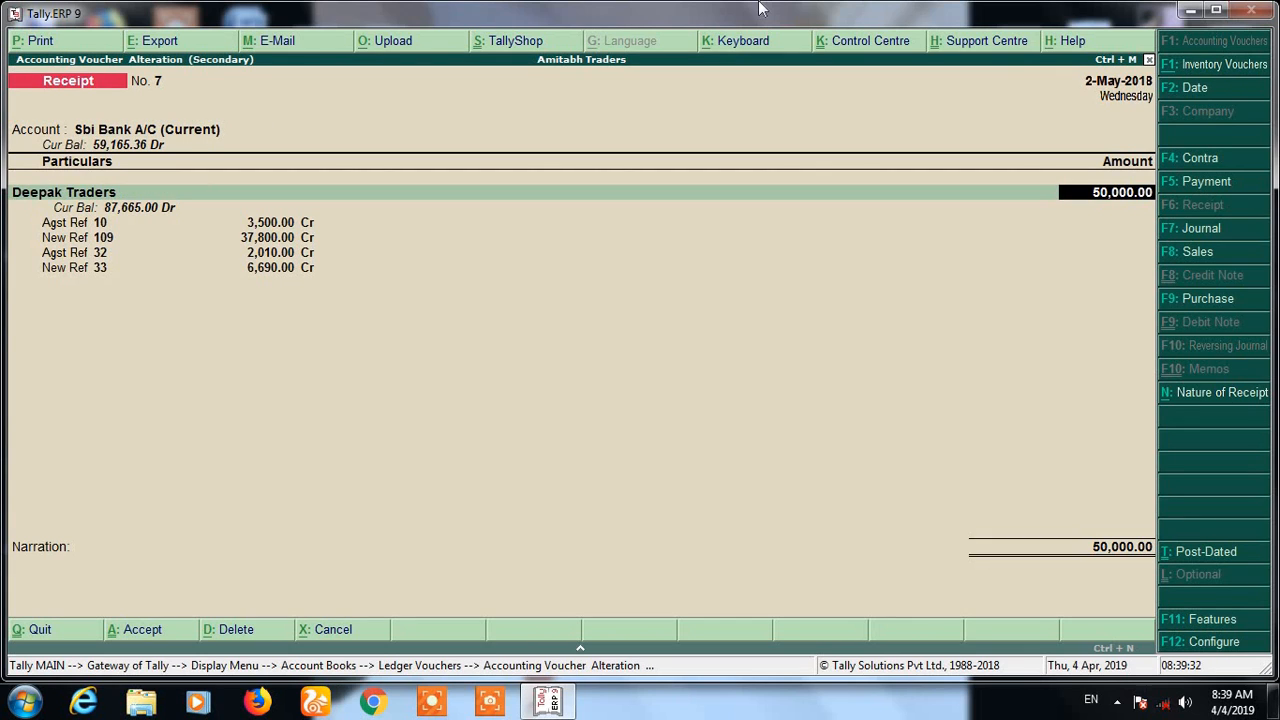
text(50500)
key(Return)
- Accept the bill references of receipt 7 and save the altered voucher
key(Return)
key(Return)
key(Return)
key(Return)
key(Return)
key(Return)
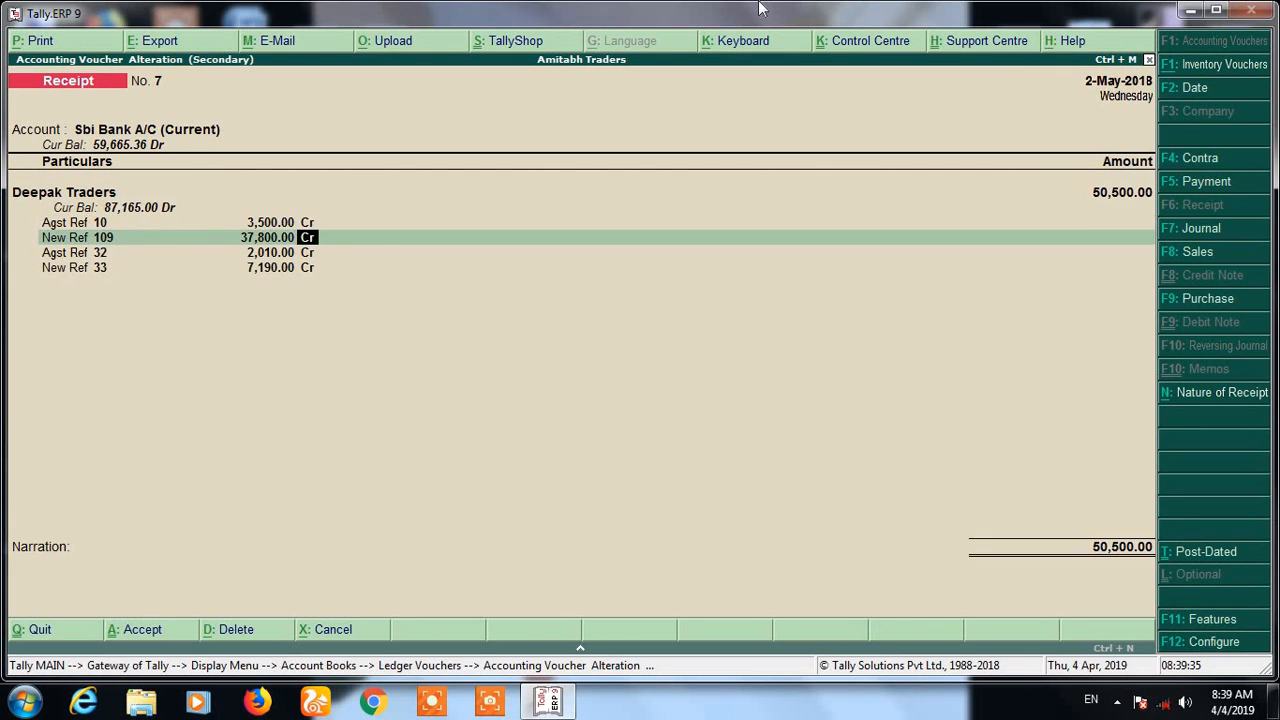
key(Return)
key(Return)
key(Return)
key(Return)
key(Return)
key(Return)
key(Return)
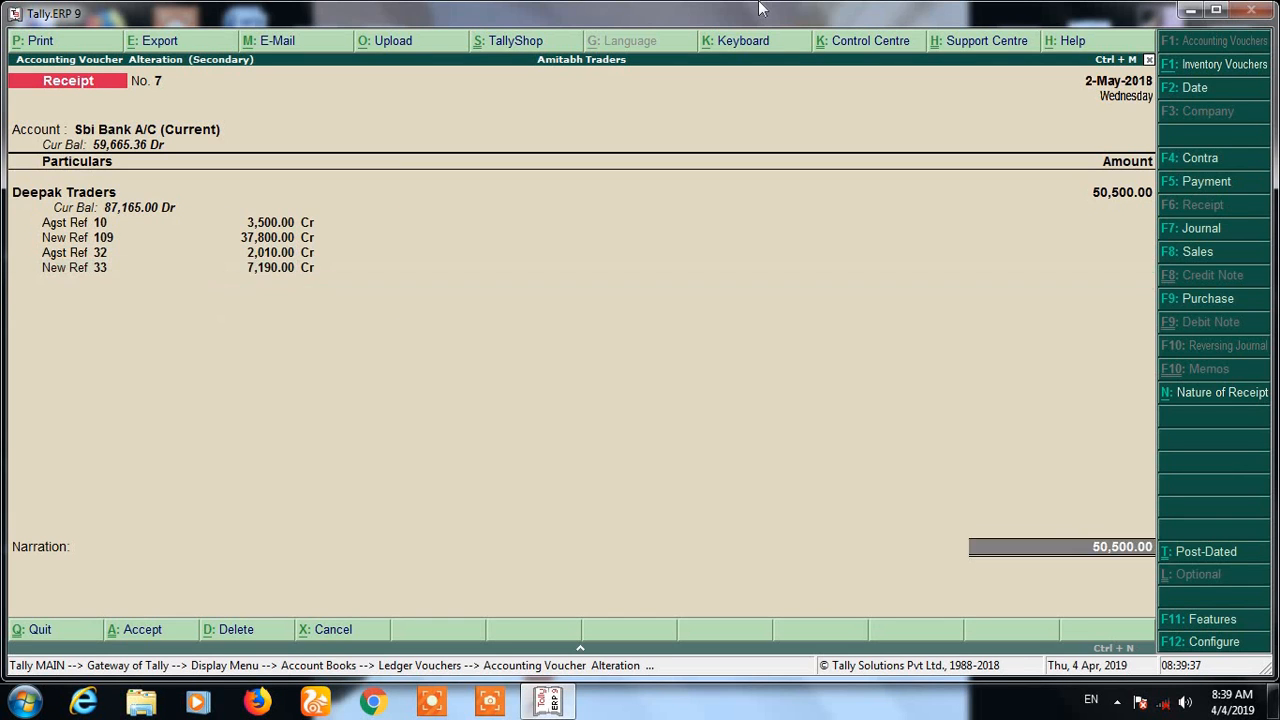
key(Return)
key(Return)
key(Return)
key(Return)
key(Return)
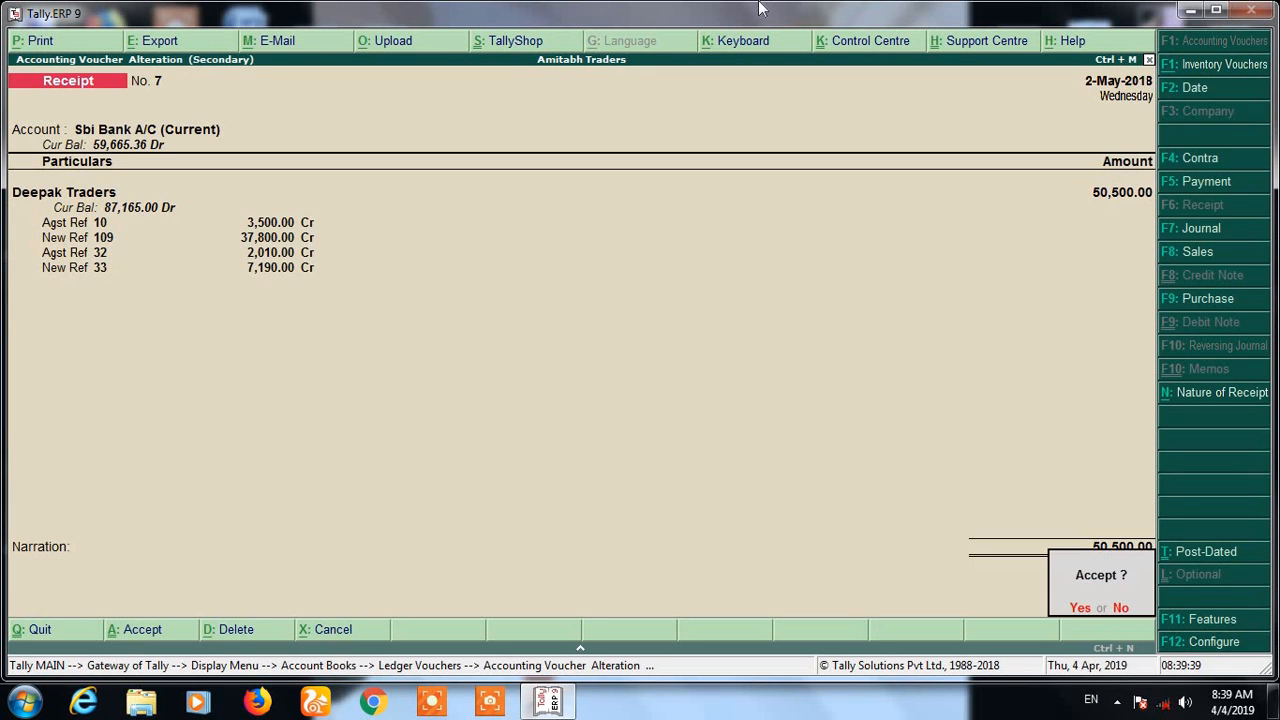
key(Return)
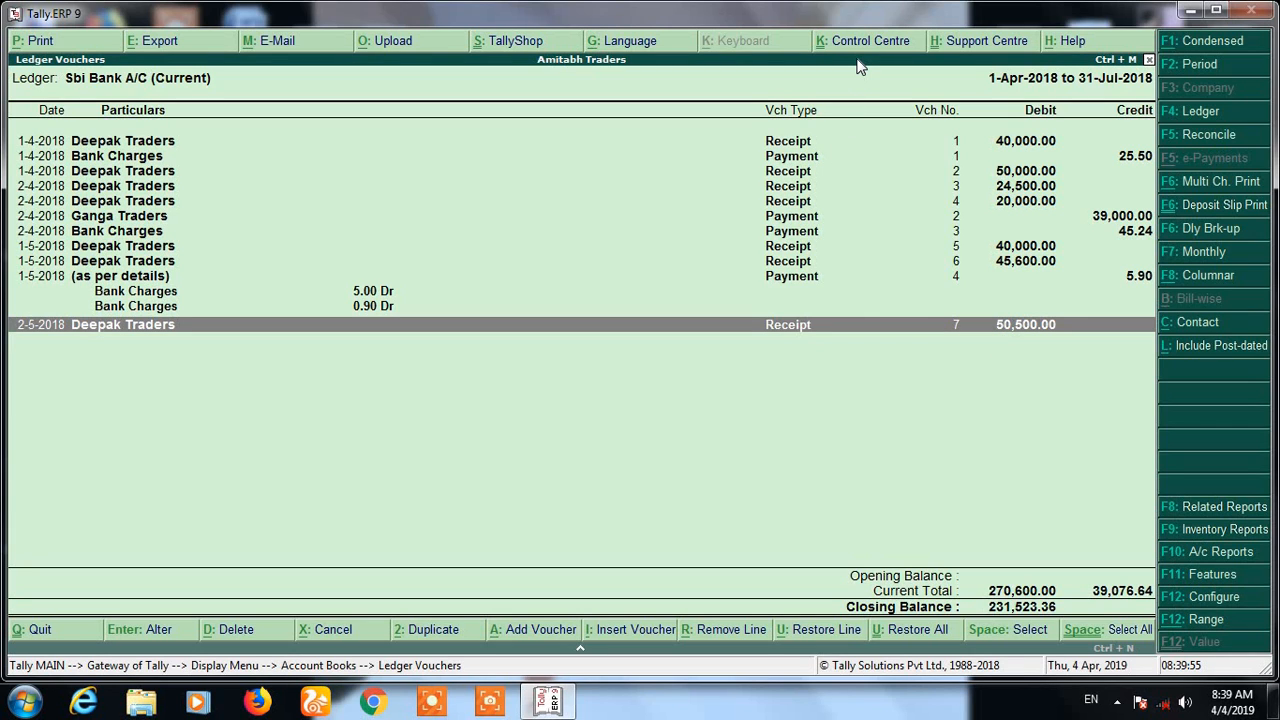
- Restore the line of receipt 8 dated 2-5-2018 and set its Deepak Traders amount to 3840
key(alt+u)
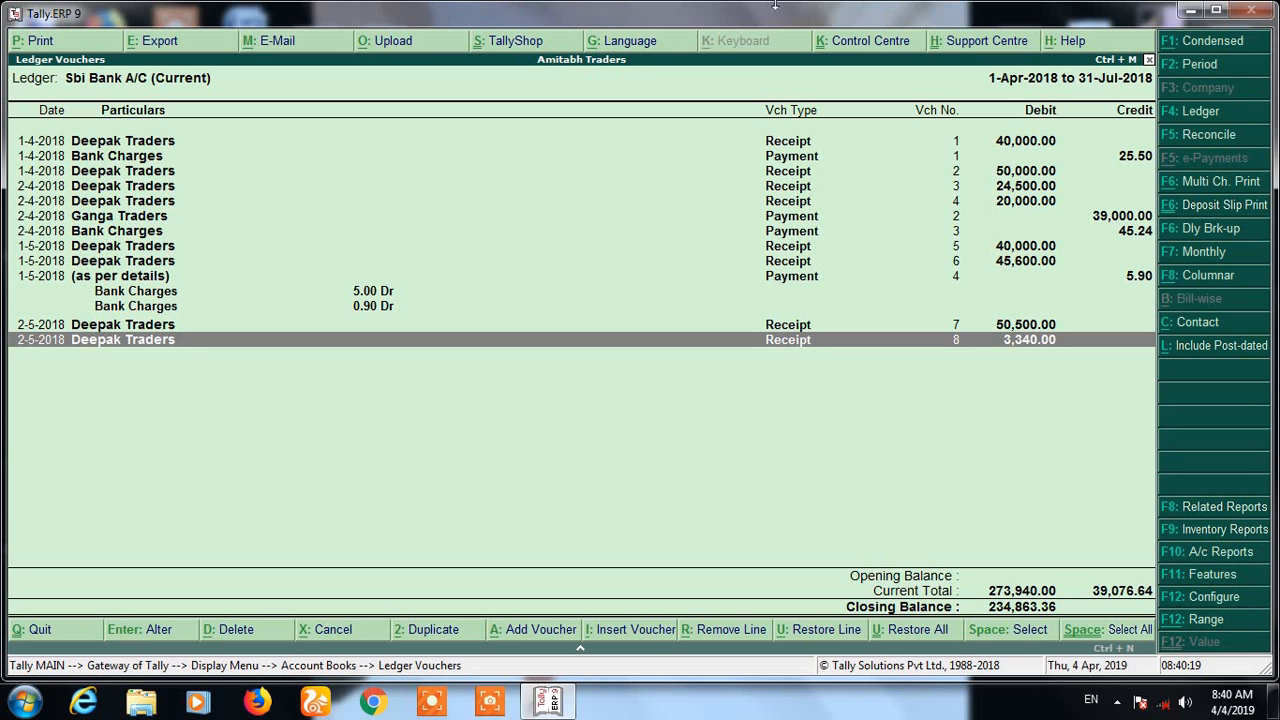
key(Return)
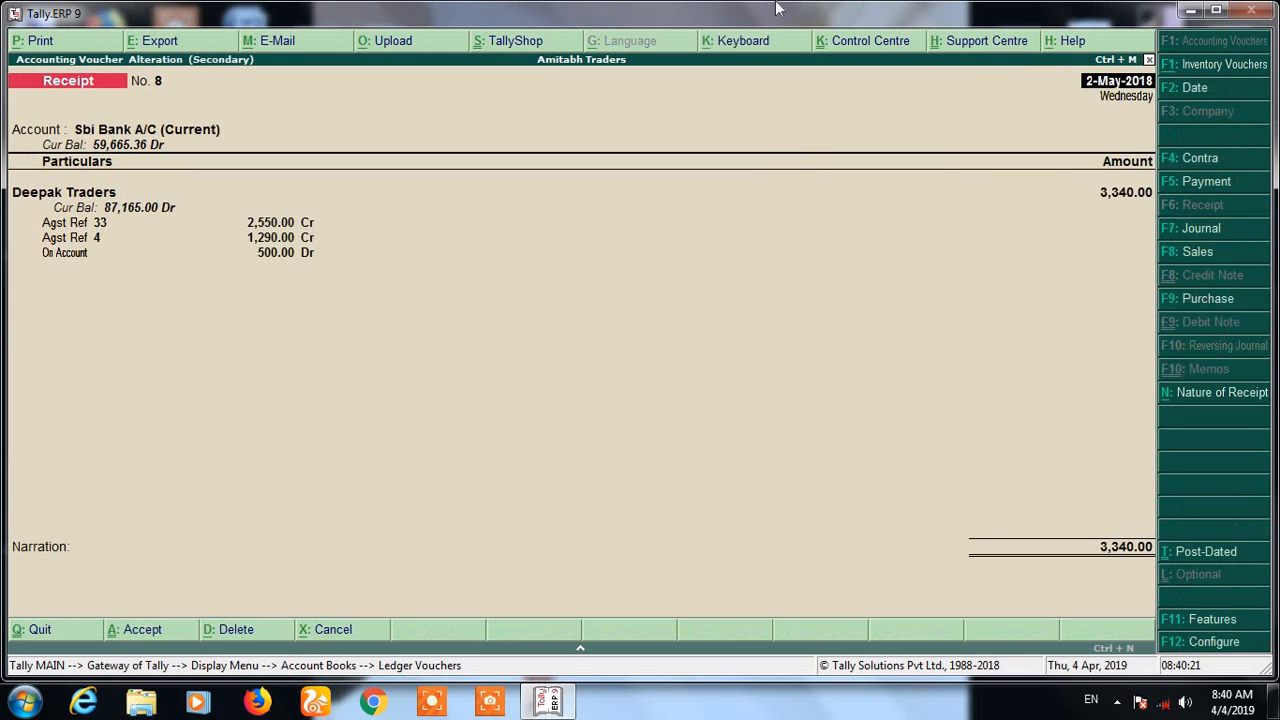
key(Return)
key(Return)
key(Return)
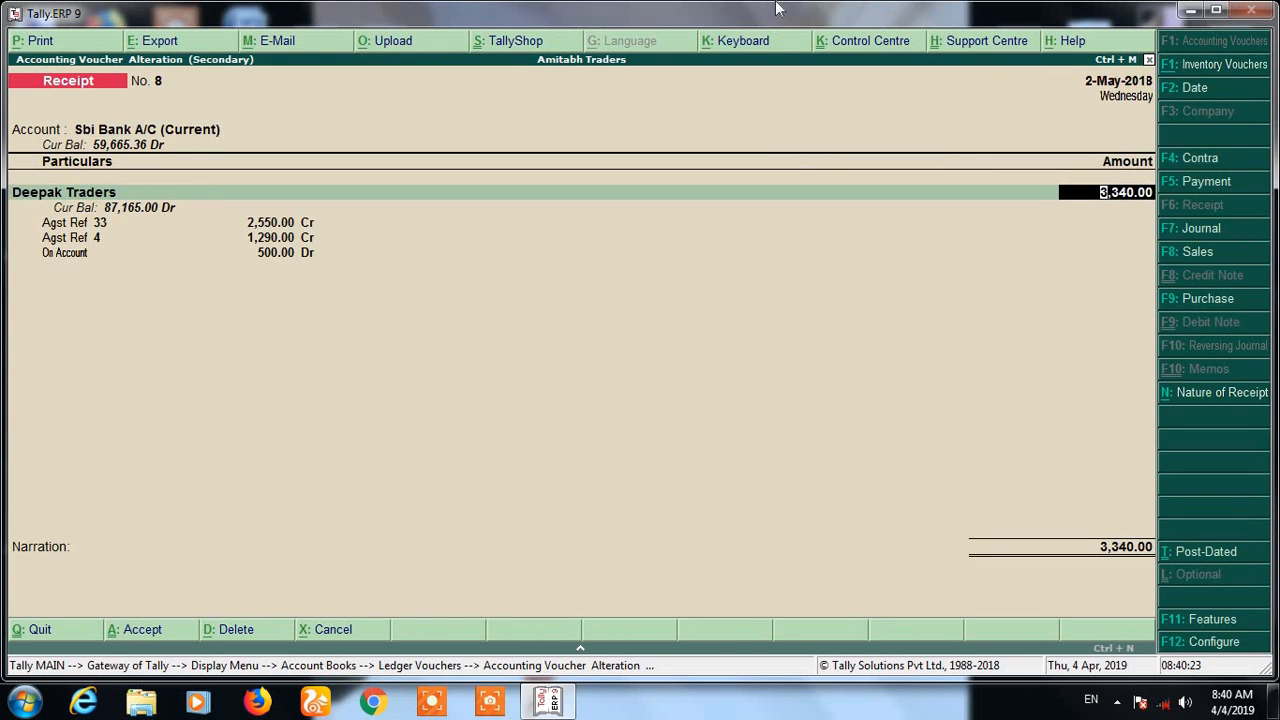
text(3840)
key(Return)
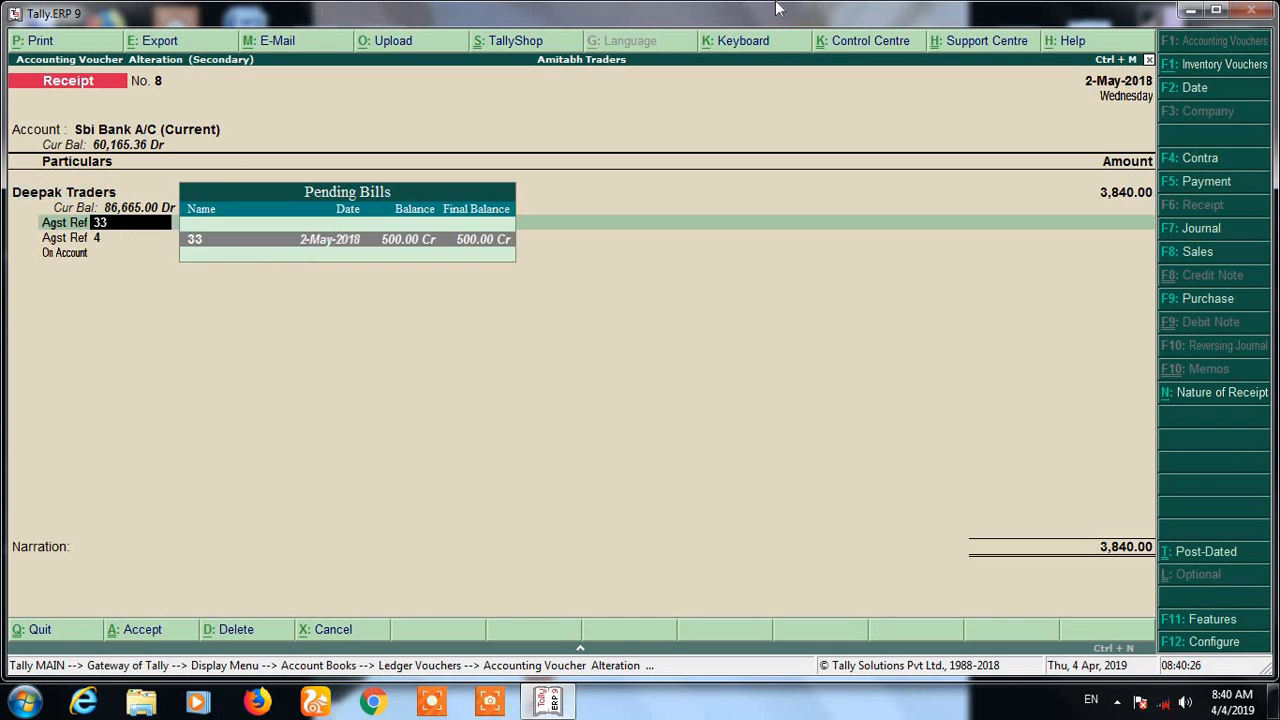
- Accept the bill references 33 and 4 and the Cheque/DD bank allocation of receipt 8, and save the voucher
key(Return)
key(Return)
key(Return)
key(Return)
key(Return)
key(Return)
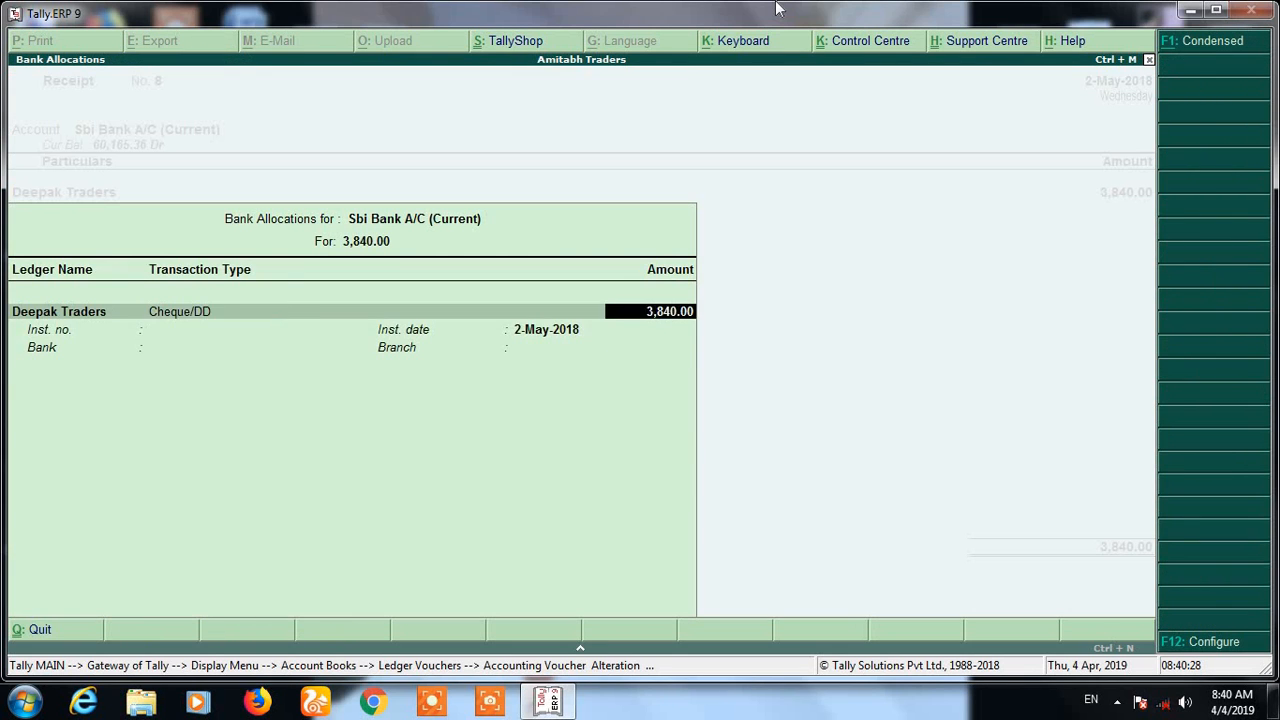
key(Return)
key(Return)
key(Return)
key(Return)
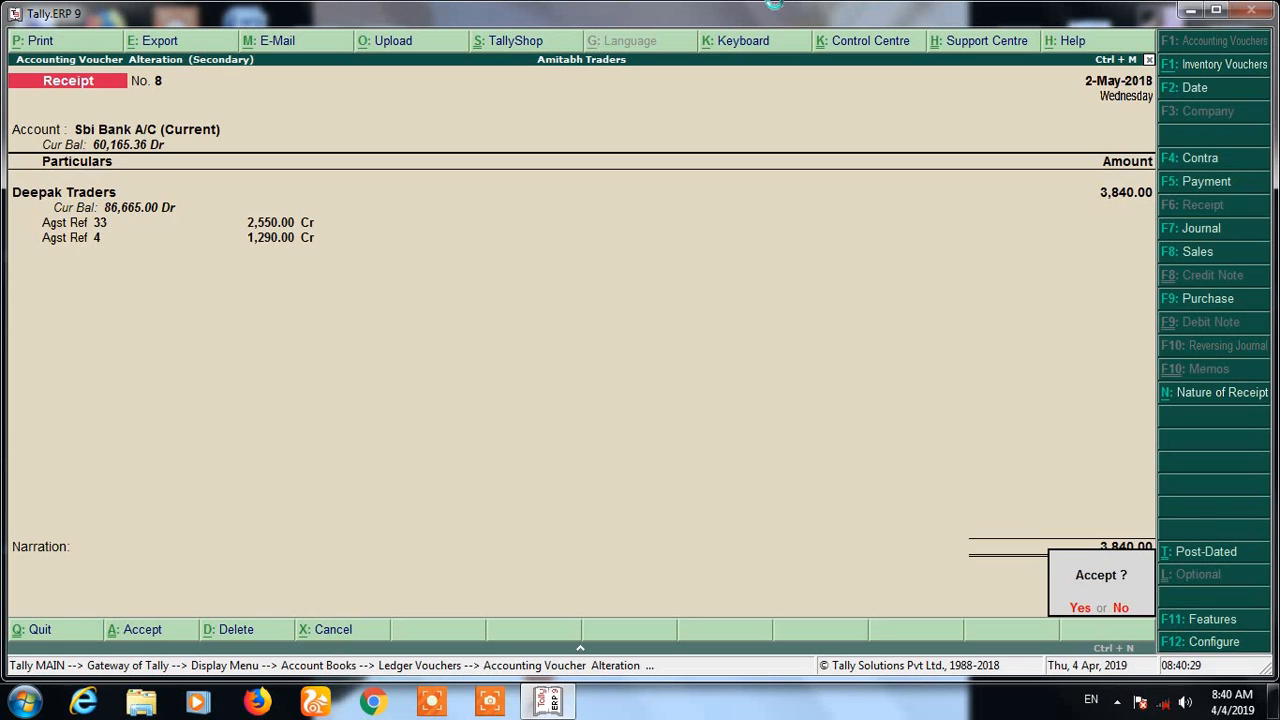
key(Return)
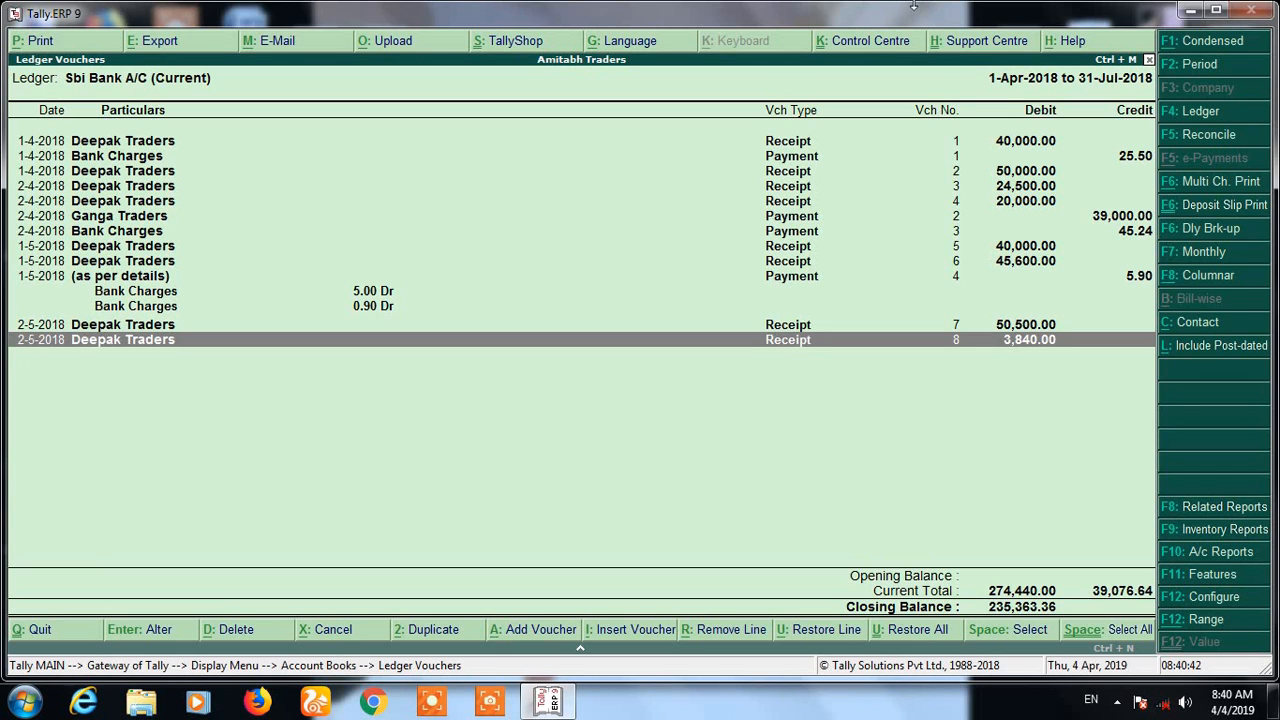
- Restore the remaining removed ledger lines one by one through payment 11 of 1-7-2018
key(alt+u)
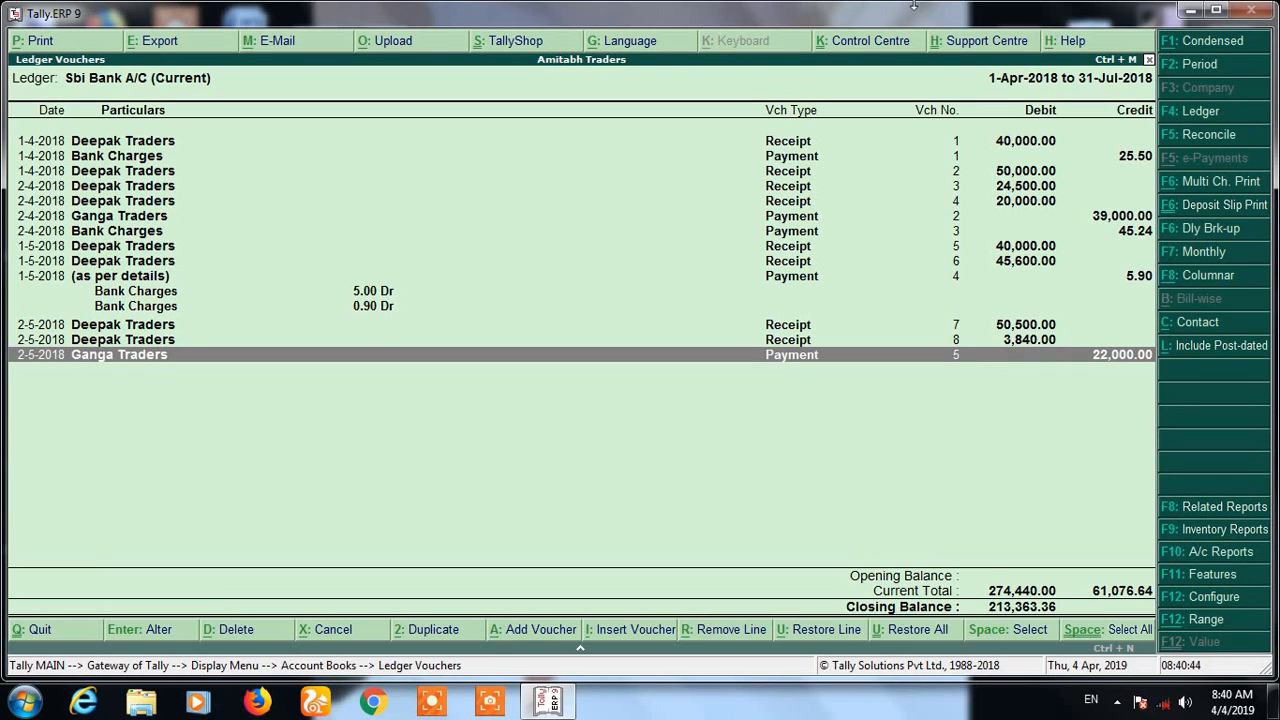
key(alt+u)
key(alt+u)
key(alt+u)
key(alt+u)
key(alt+u)
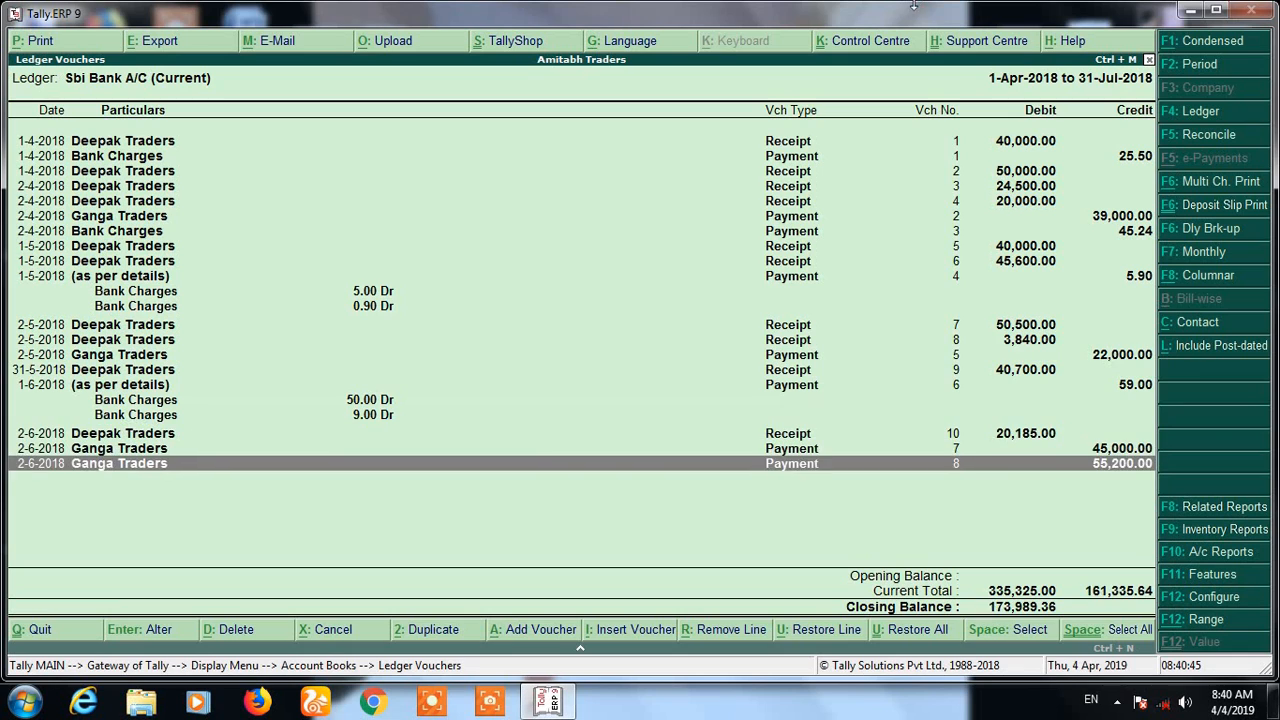
key(alt+u)
key(alt+u)
key(alt+u)
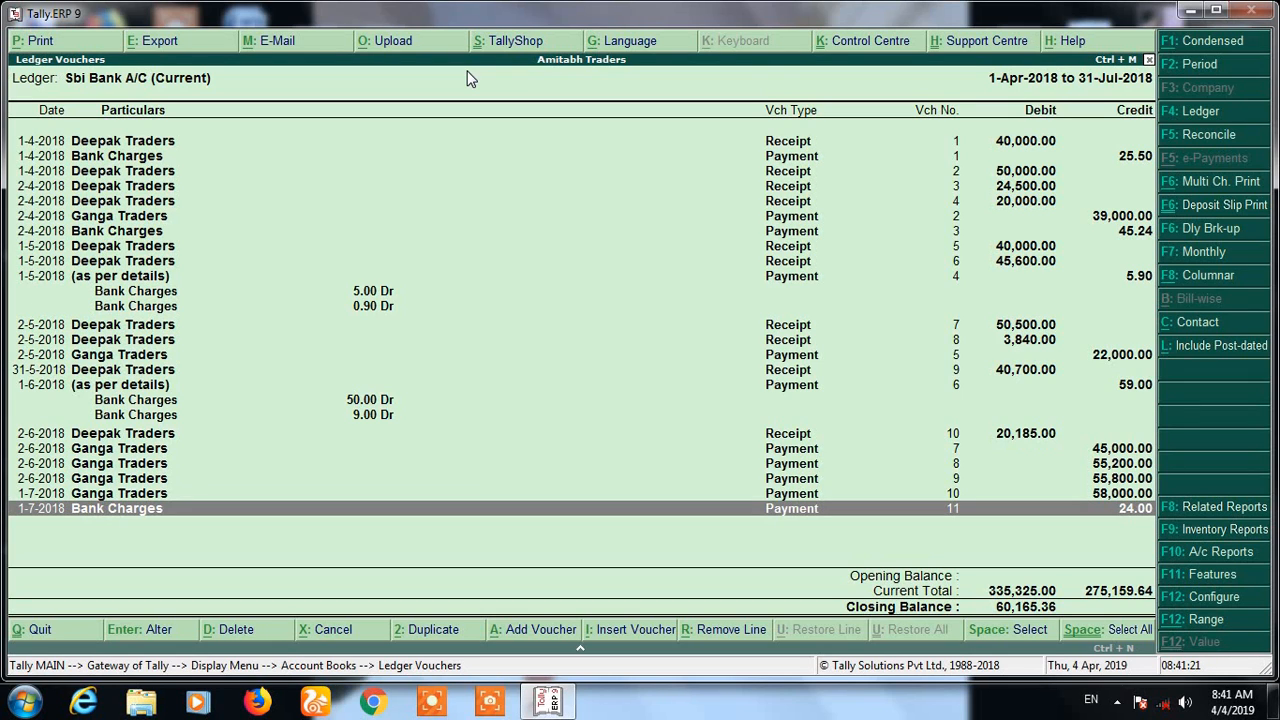
- Remove the ledger lines after receipt 6 of 1-5-2018 again, and restore all removed lines at once
key(alt+r)
key(alt+r)
key(alt+r)
key(alt+r)
key(alt+r)
key(alt+r)
key(alt+r)
key(alt+r)
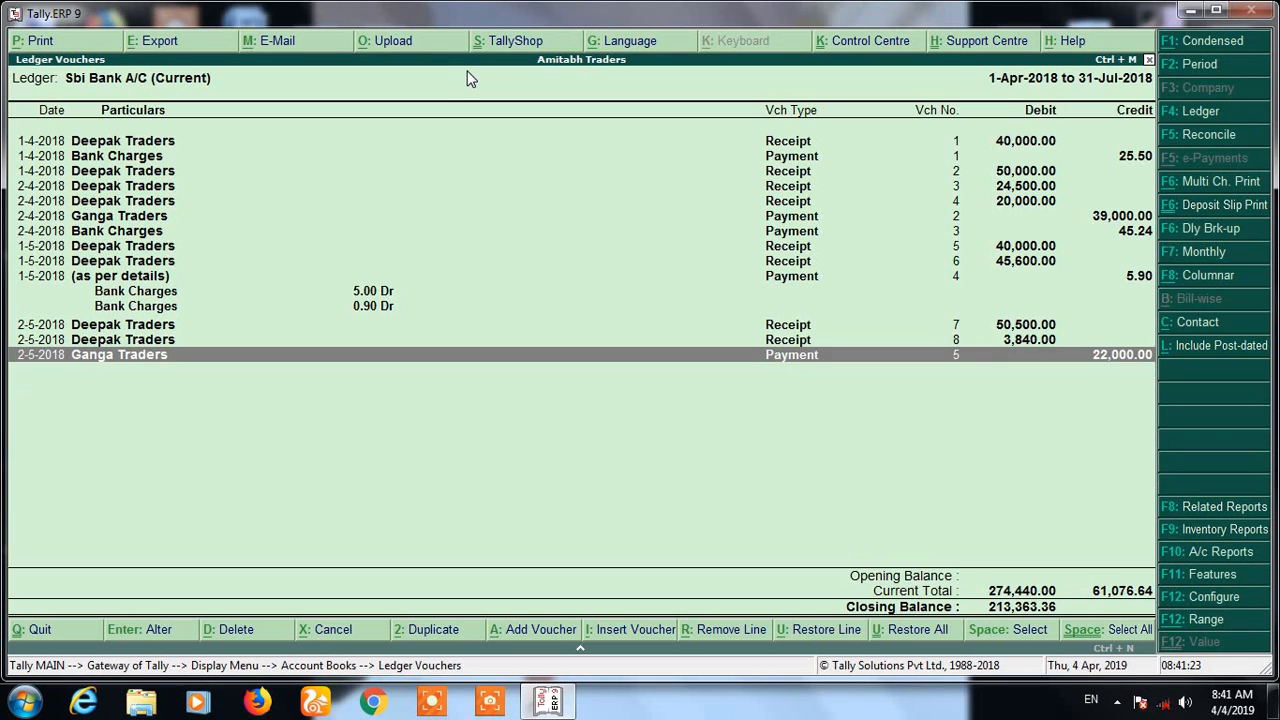
key(alt+r)
key(alt+r)
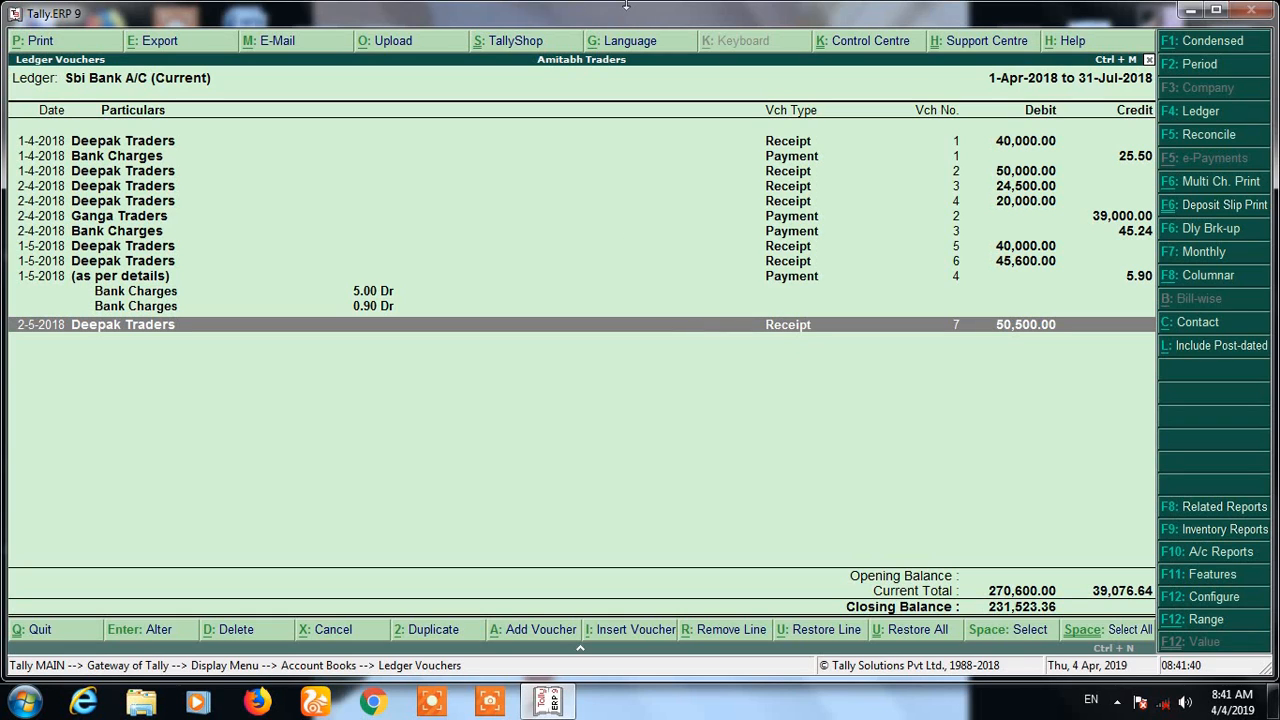
key(alt+r)
key(alt+r)
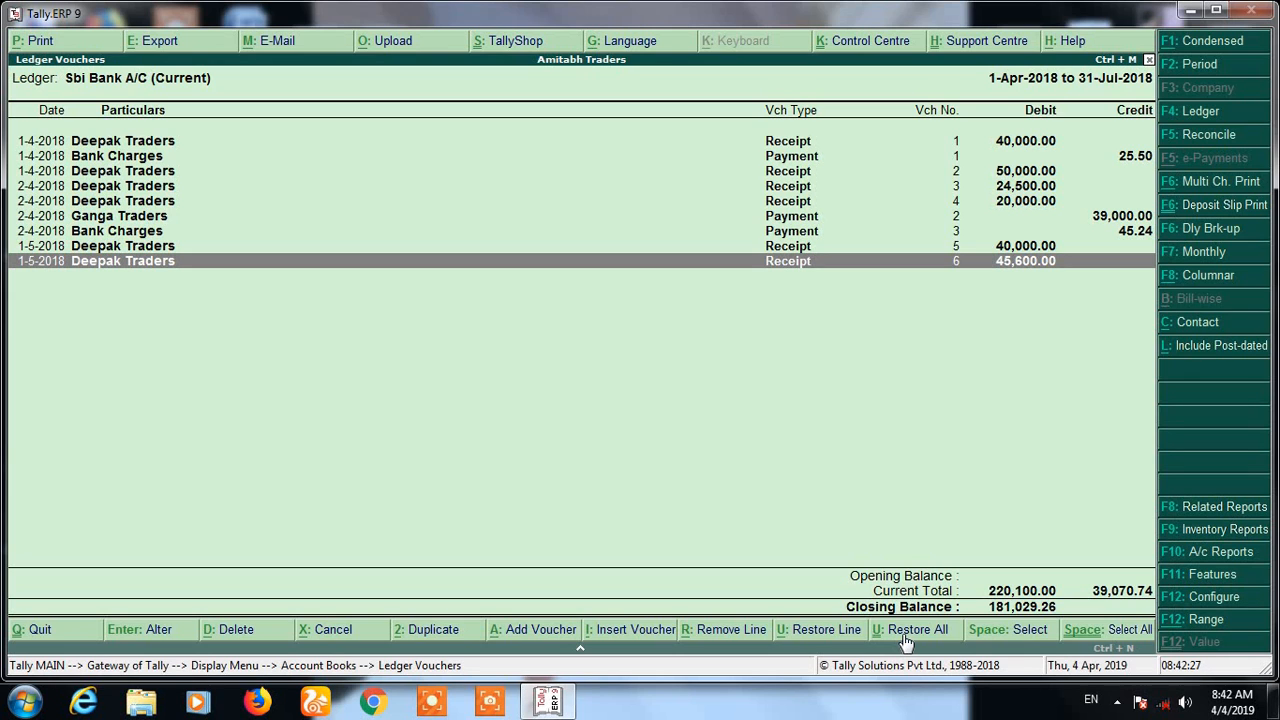
click(905, 640)
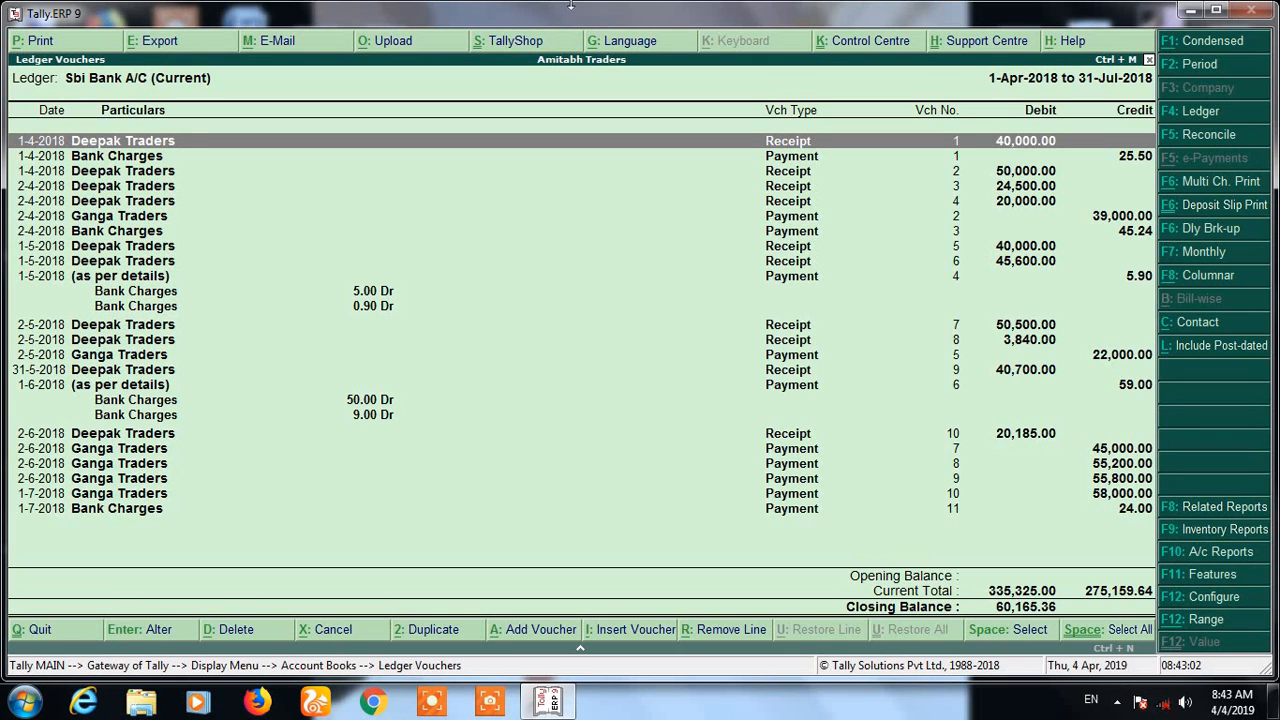
- Close the Sbi Bank A/C (Current) ledger and open the Purchase Register
key(Escape)
key(Escape)
key(Escape)
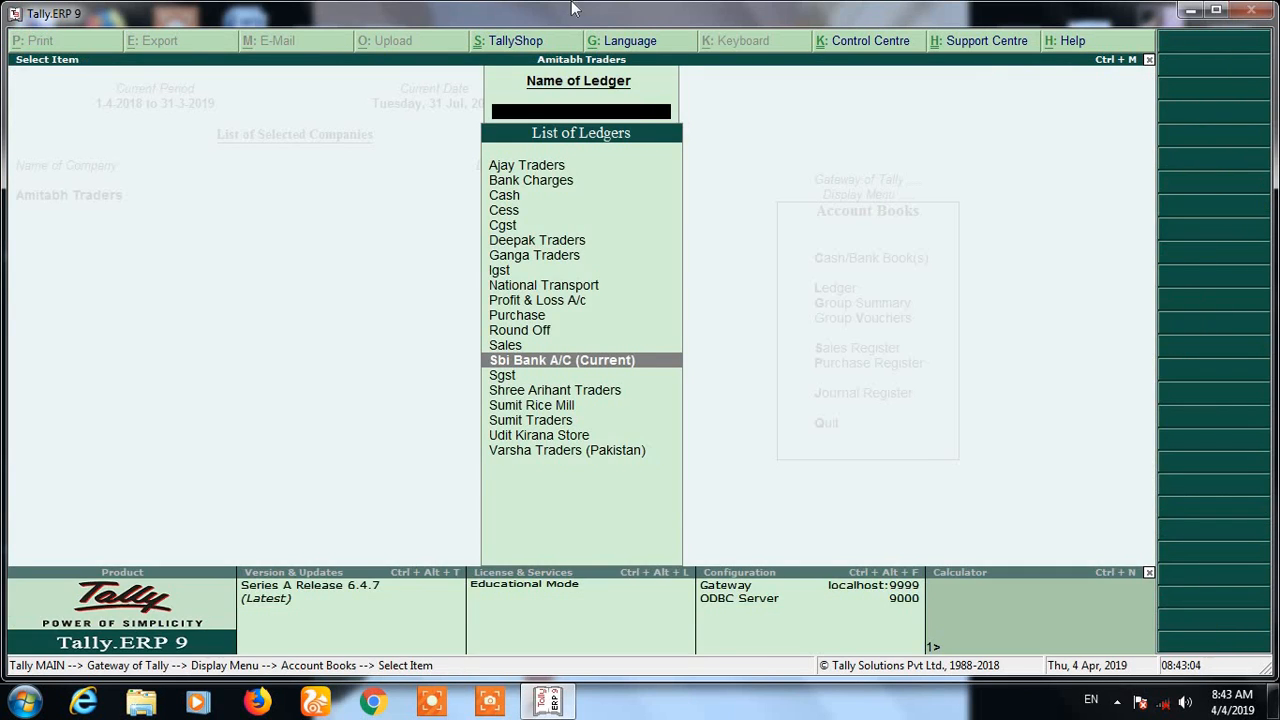
key(Escape)
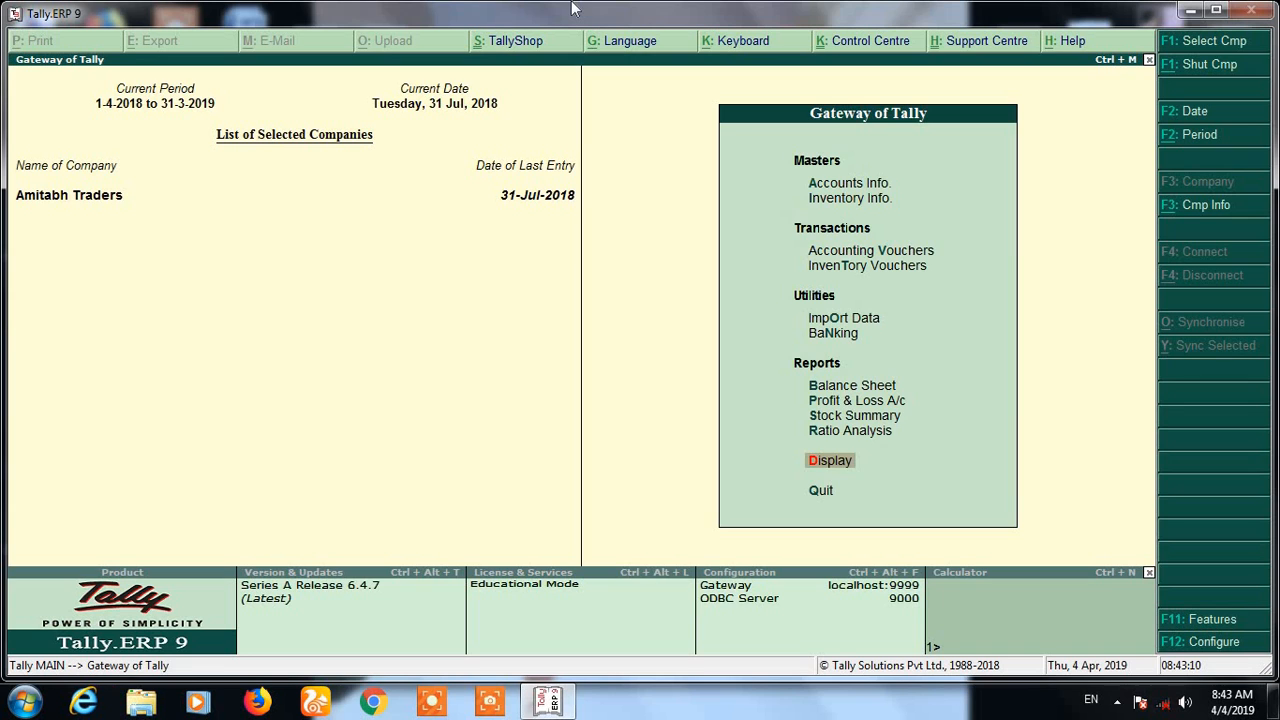
key(d)
key(a)
key(u)
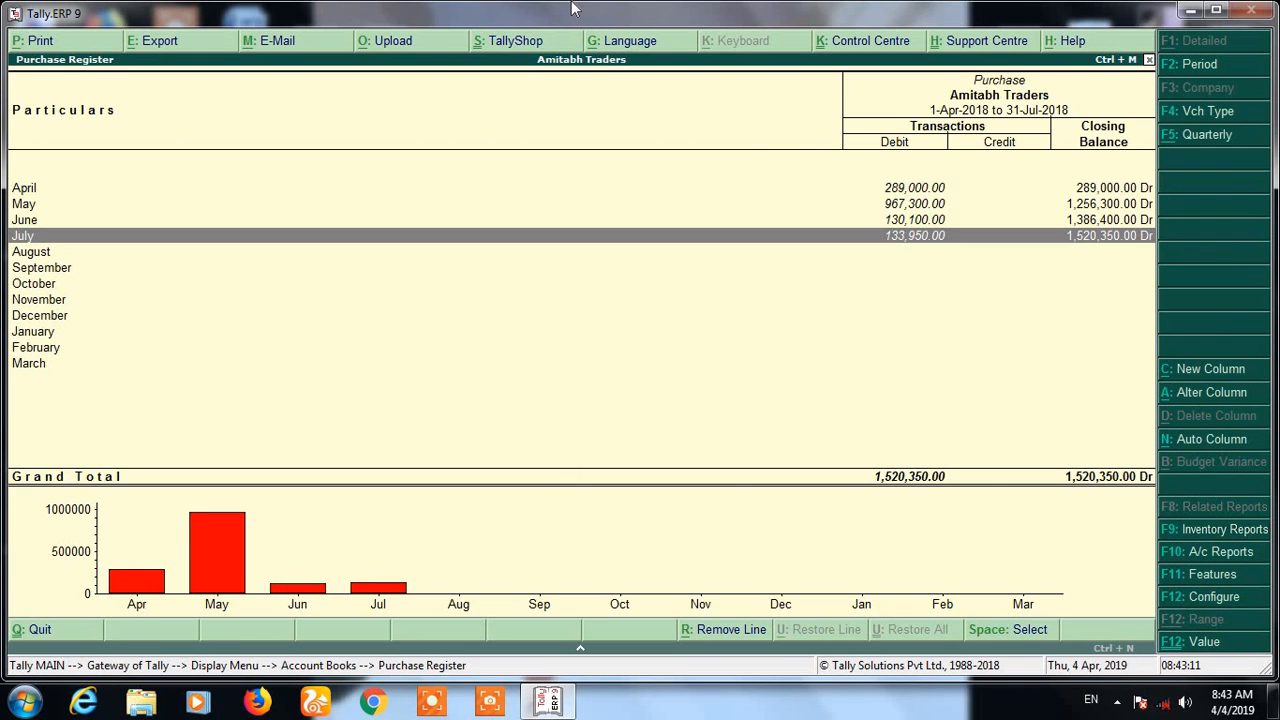
- Examine the monthly purchase figures from April to July in the Purchase Register
key(Up)
key(Up)
key(Up)
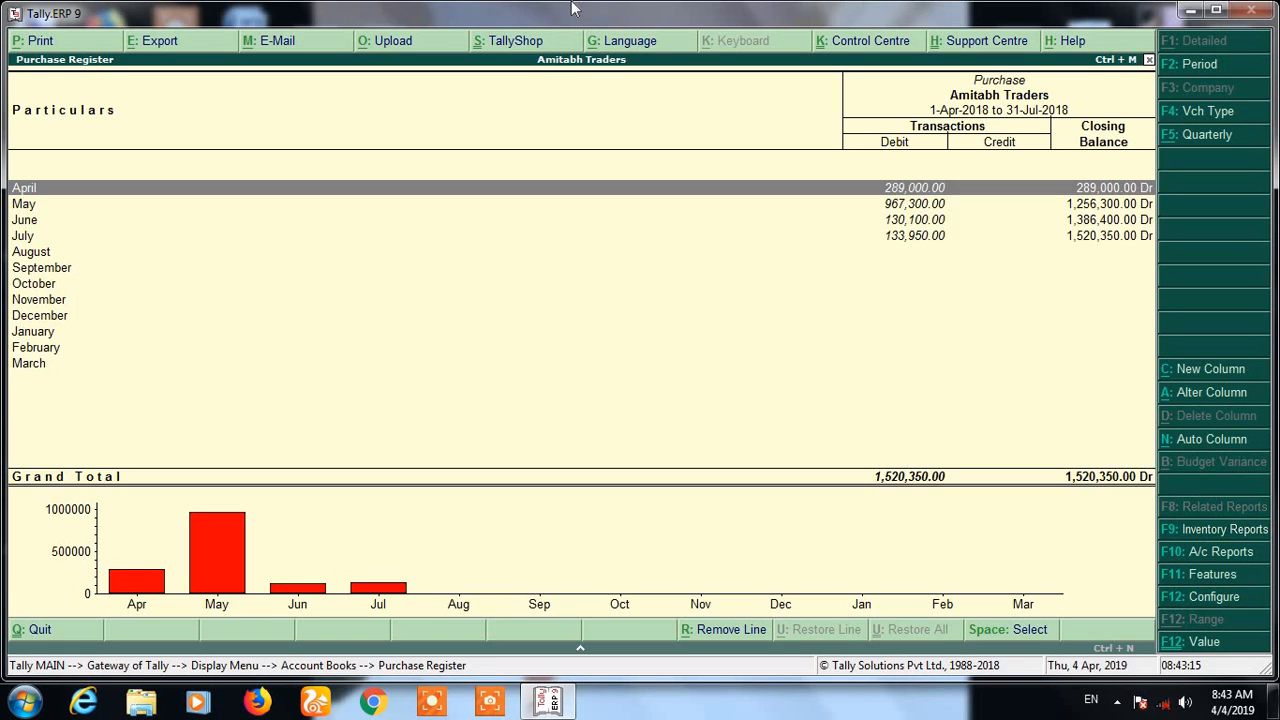
key(Down)
key(Down)
key(Down)
key(Up)
key(Up)
key(Up)
key(Down)
key(Down)
key(Down)
key(Up)
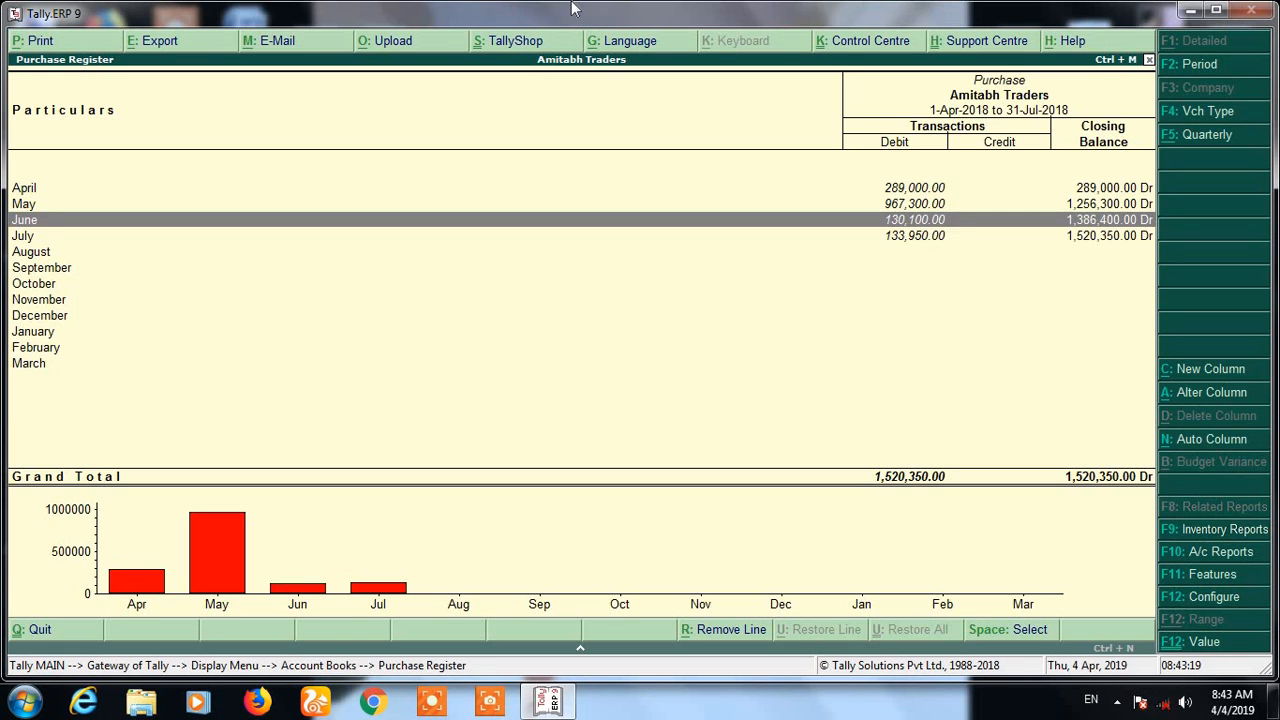
key(Up)
key(Up)
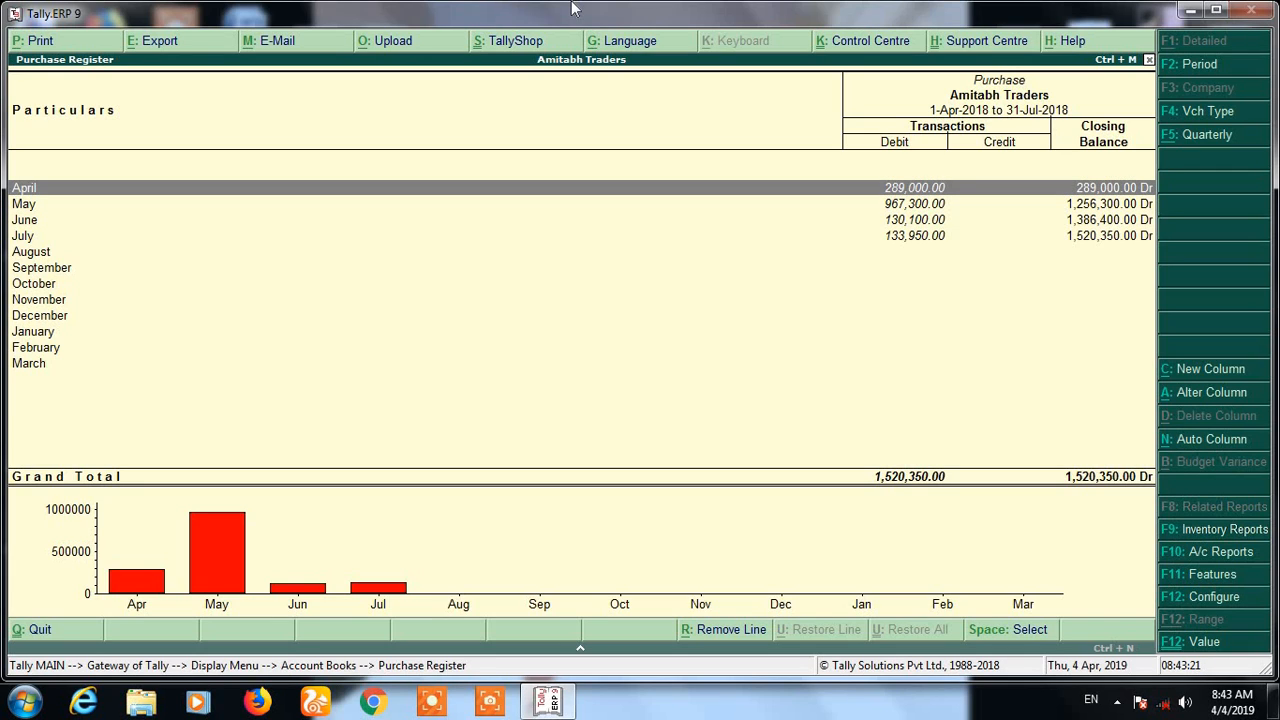
- View the Purchase Register by quarter and return it to the monthly breakdown
click(1200, 137)
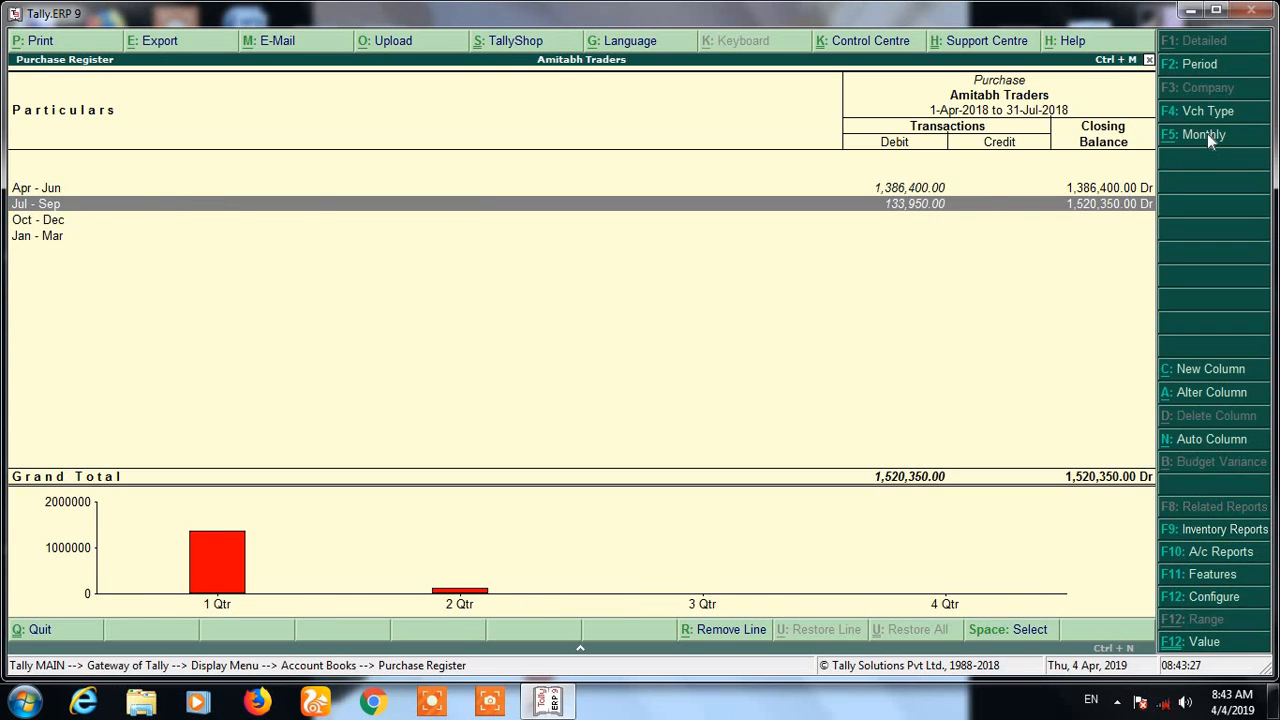
click(1205, 136)
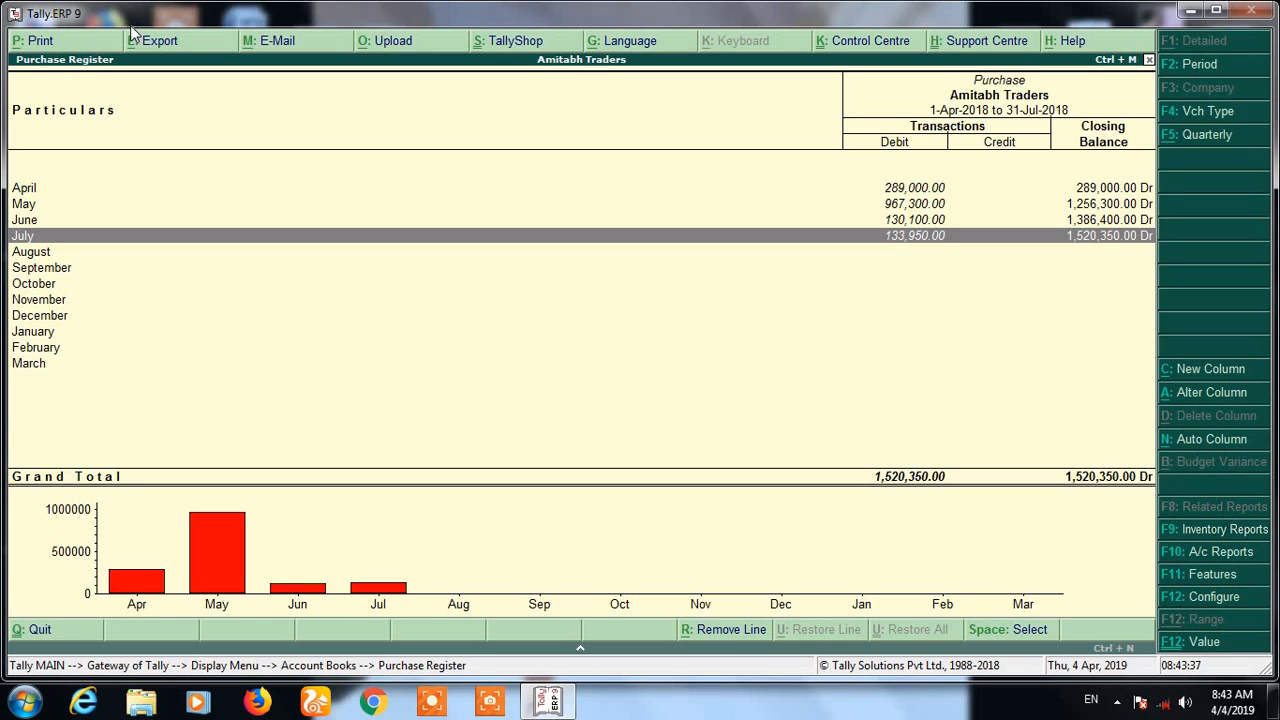
- Remove the April line from the Purchase Register and restore it
key(Up)
key(Up)
key(Up)
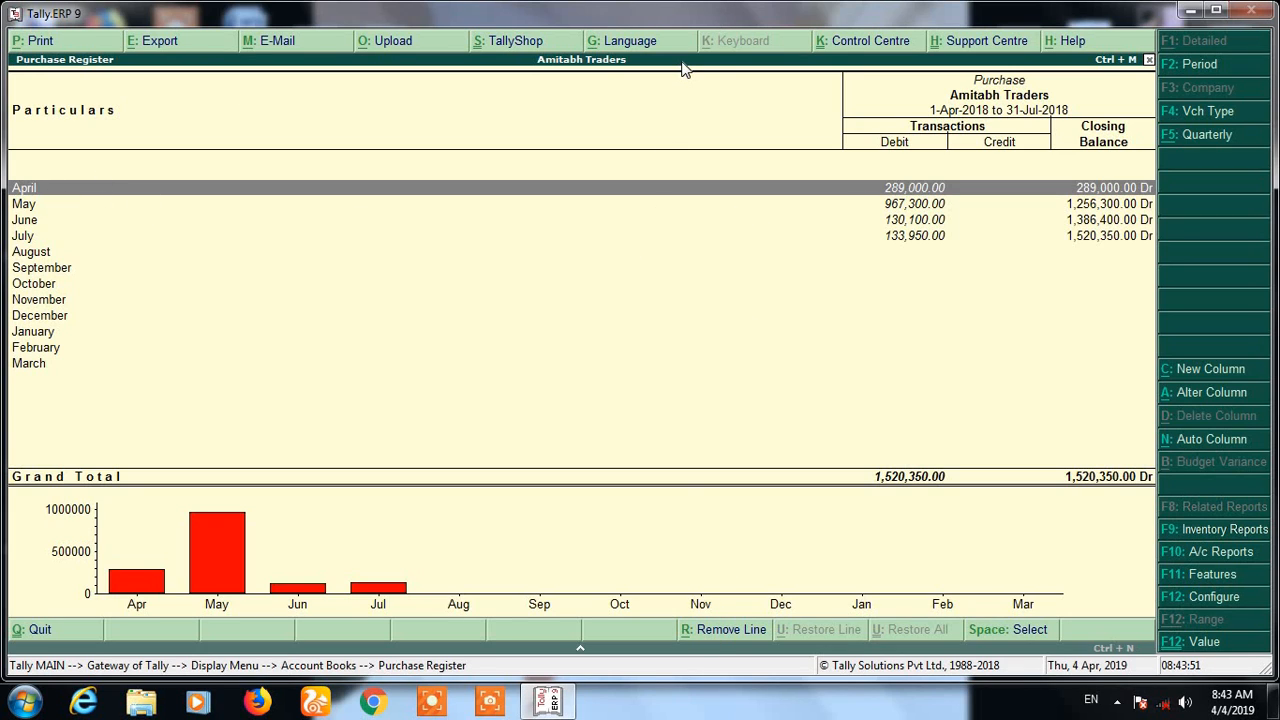
key(alt+r)
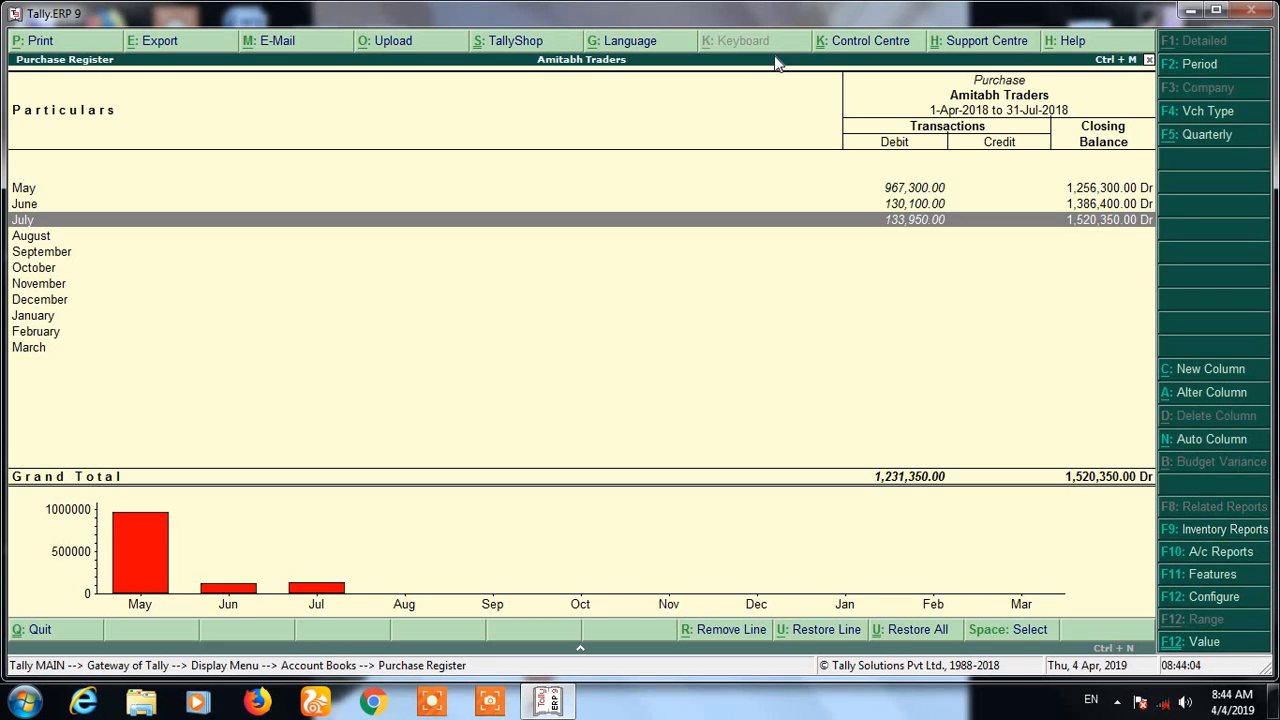
key(alt+u)
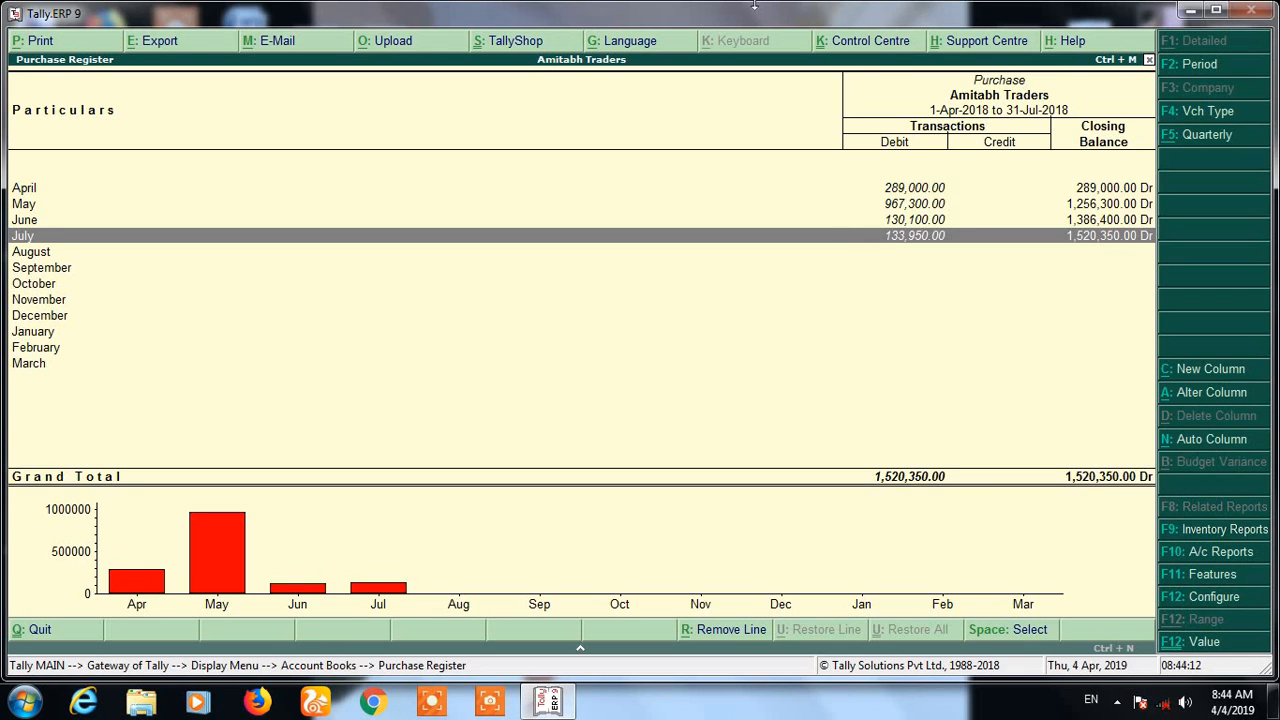
- View the July purchase vouchers, return to the register and open the May purchase voucher list
key(Return)
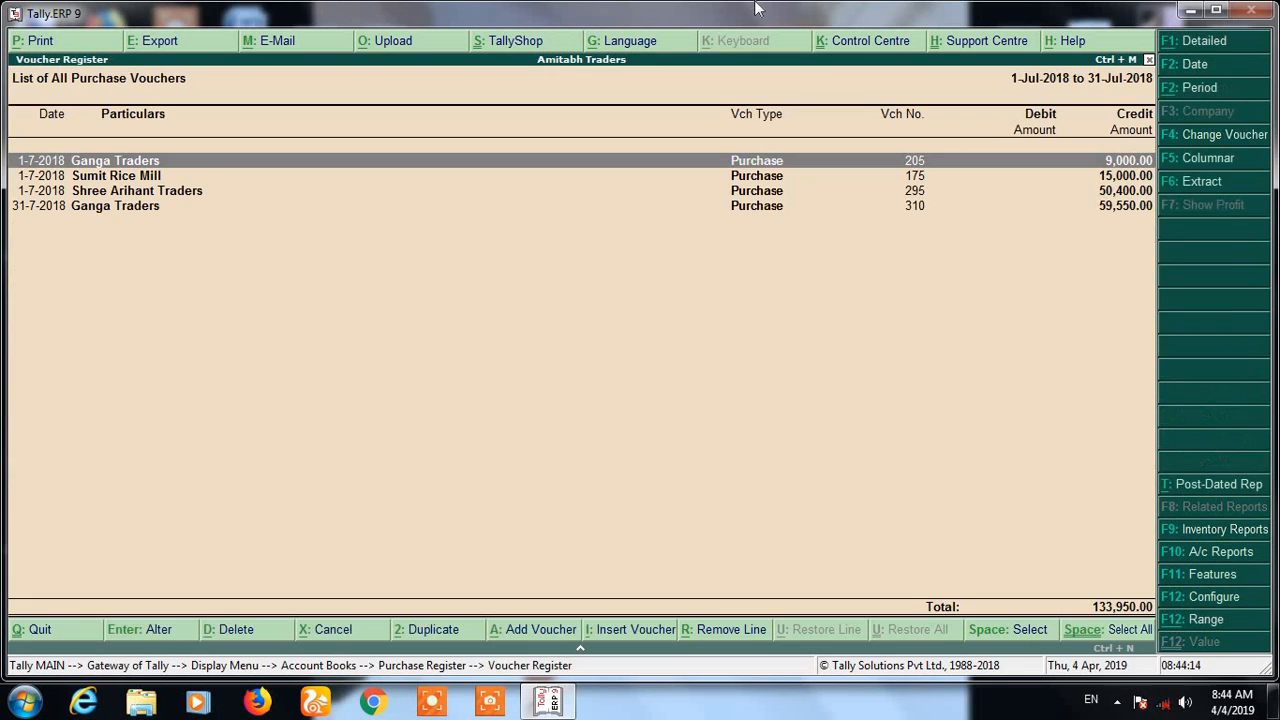
key(Escape)
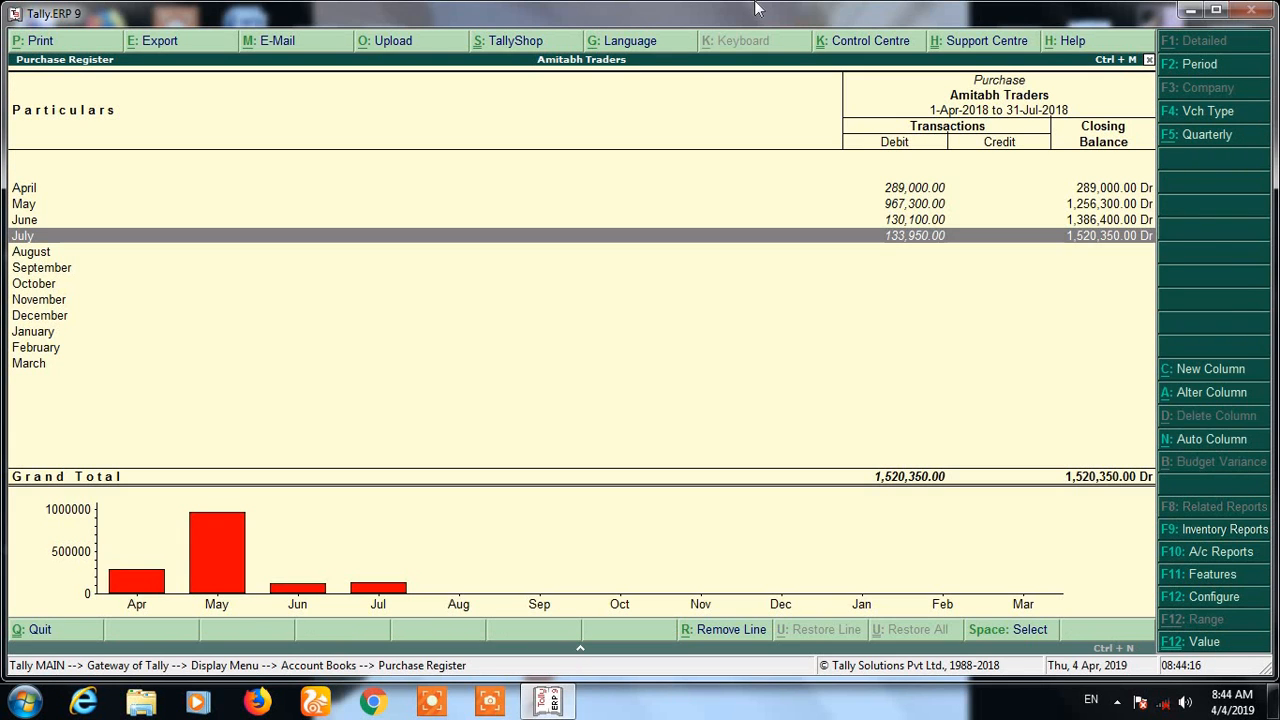
key(Up)
key(Up)
key(Return)
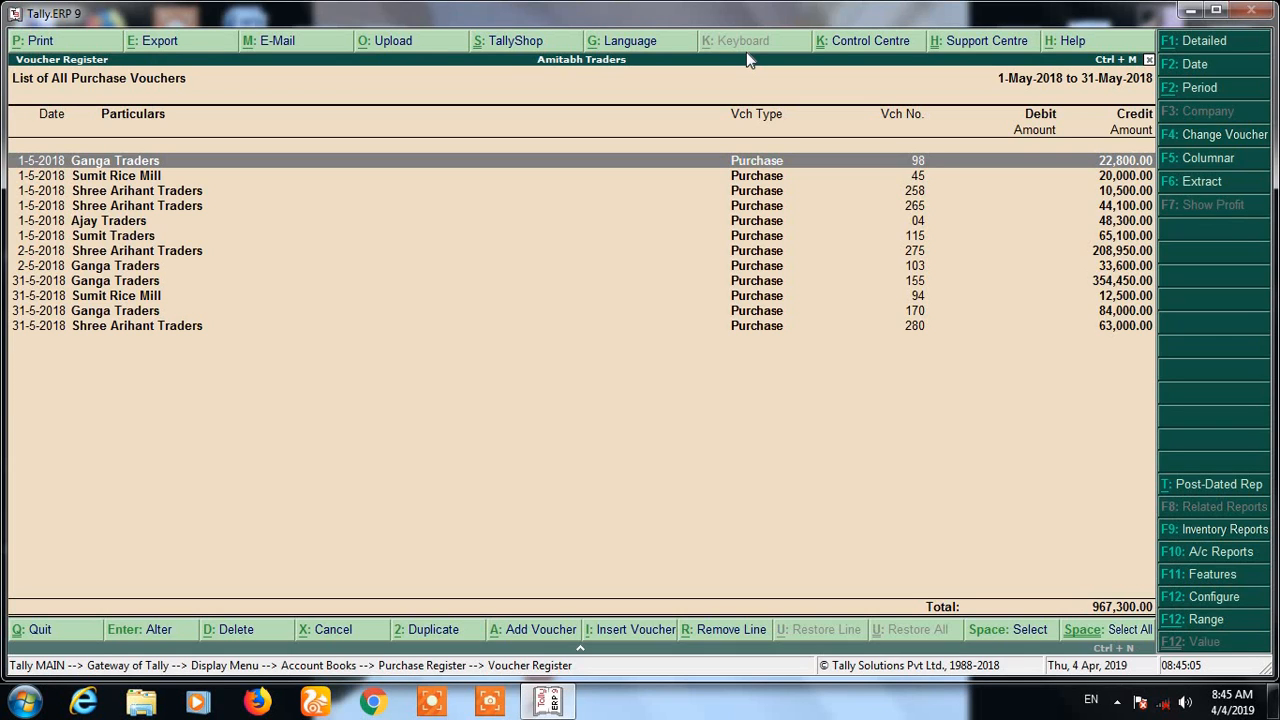
- Remove all Ganga Traders lines, vouchers 98, 103, 155 and 170, from the May purchase voucher list
key(alt+r)
key(Down)
key(Down)
key(Down)
key(Down)
key(Down)
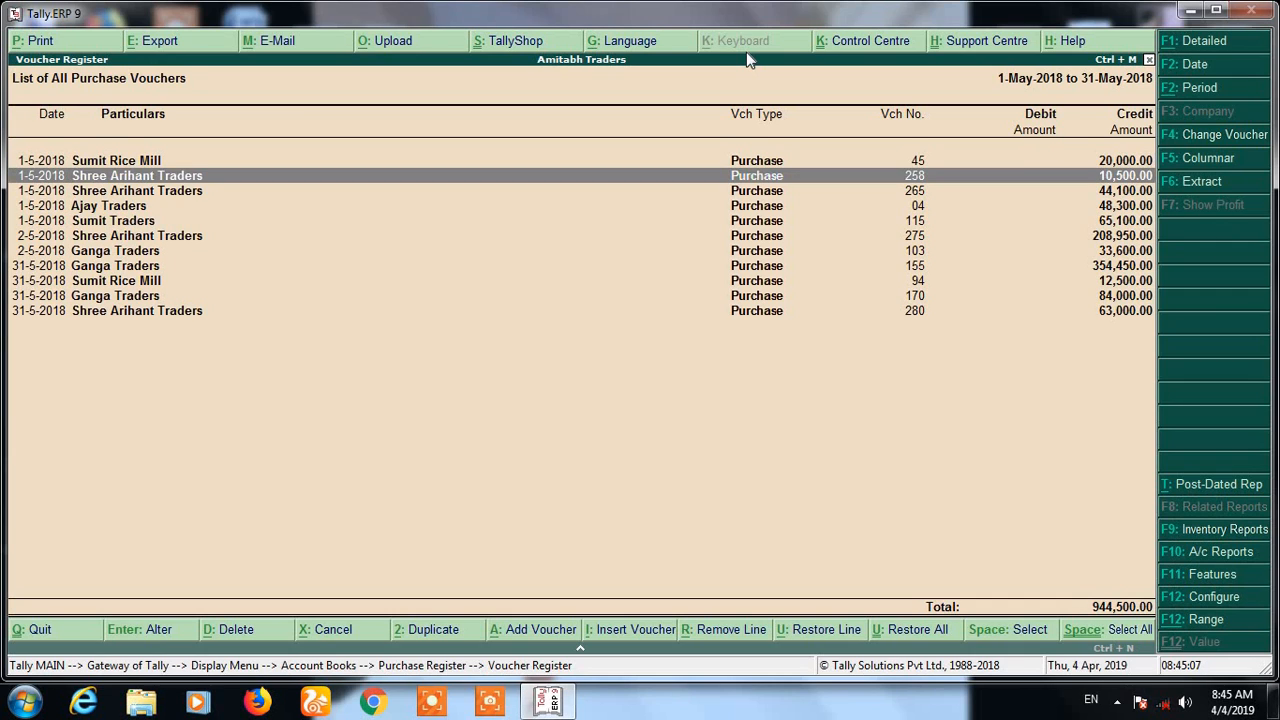
key(Down)
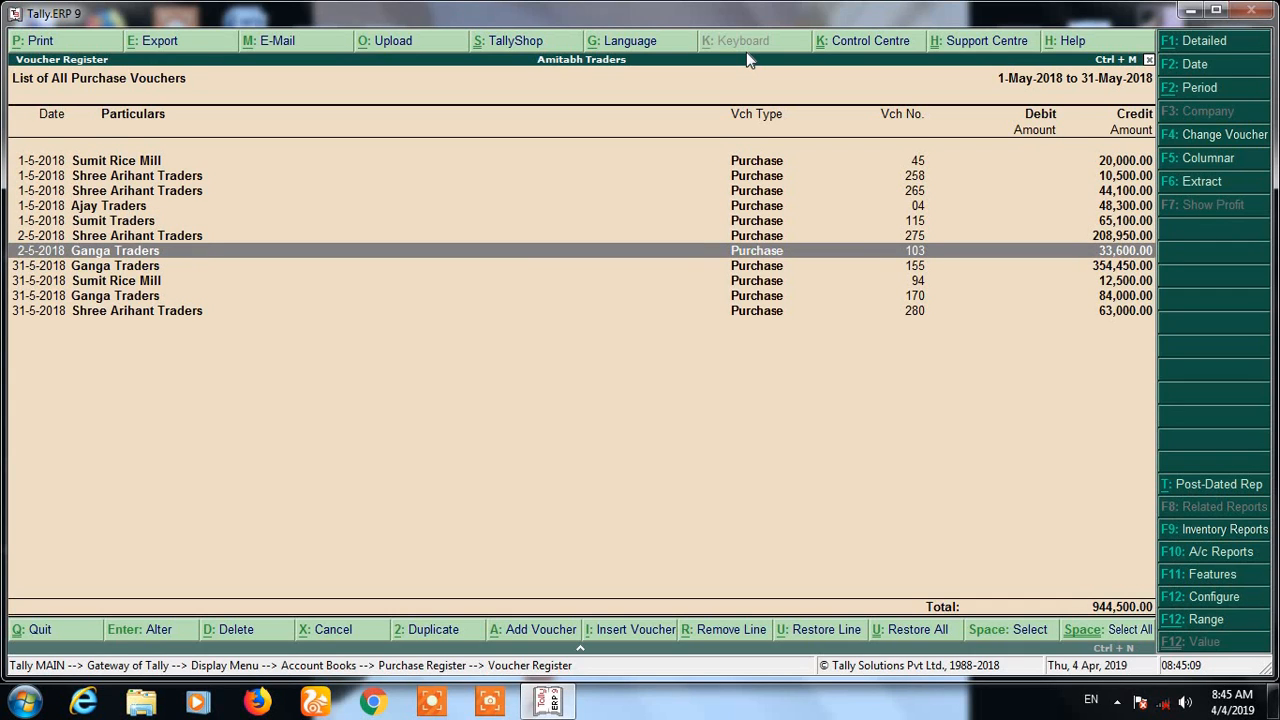
key(alt+r)
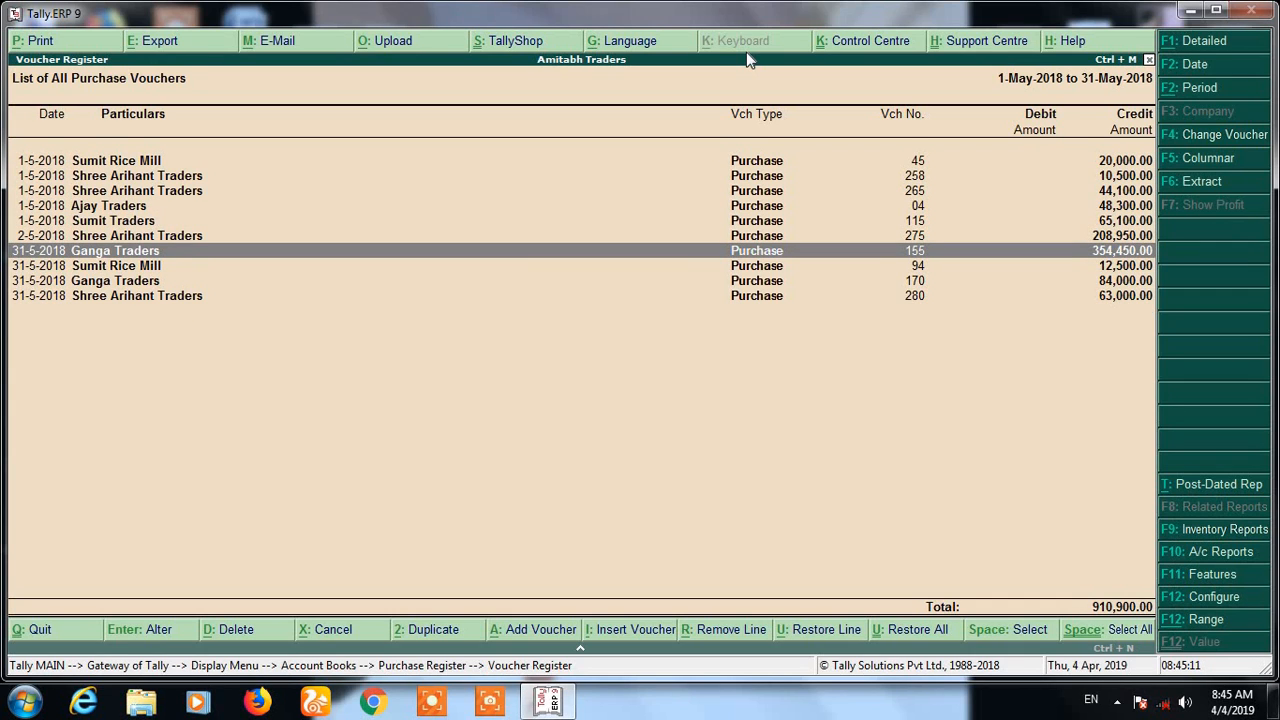
key(alt+r)
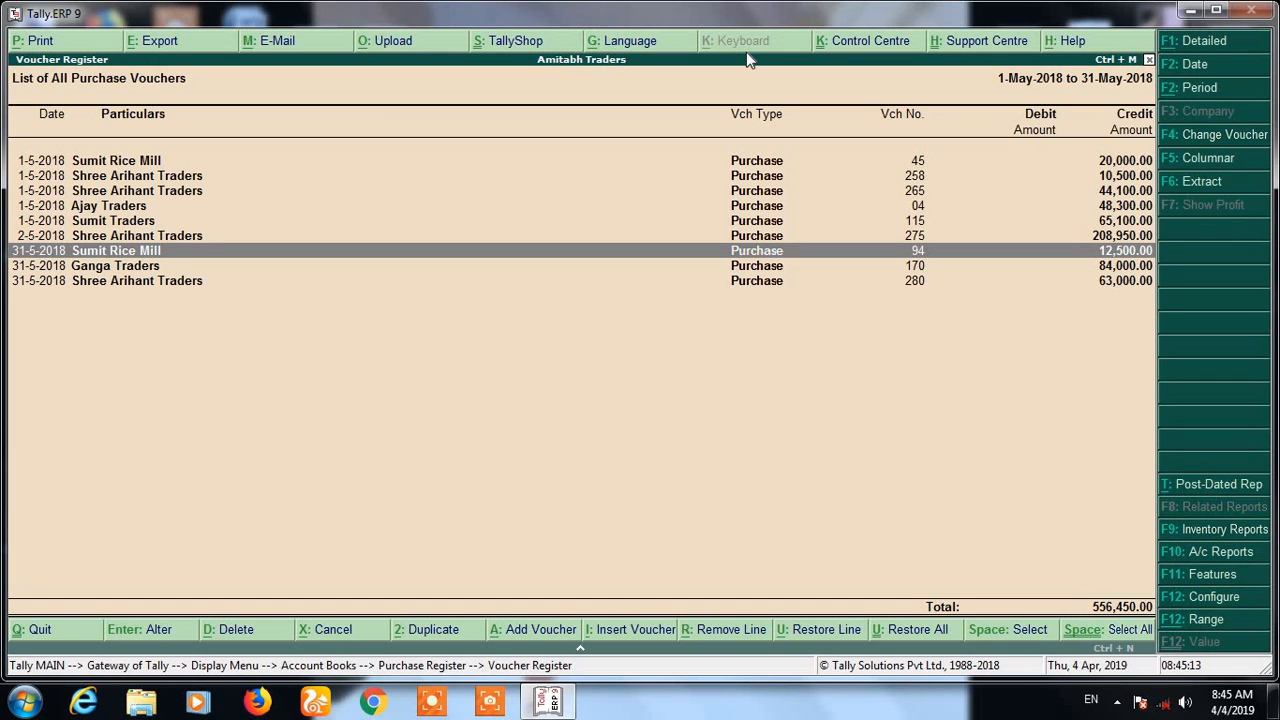
key(Down)
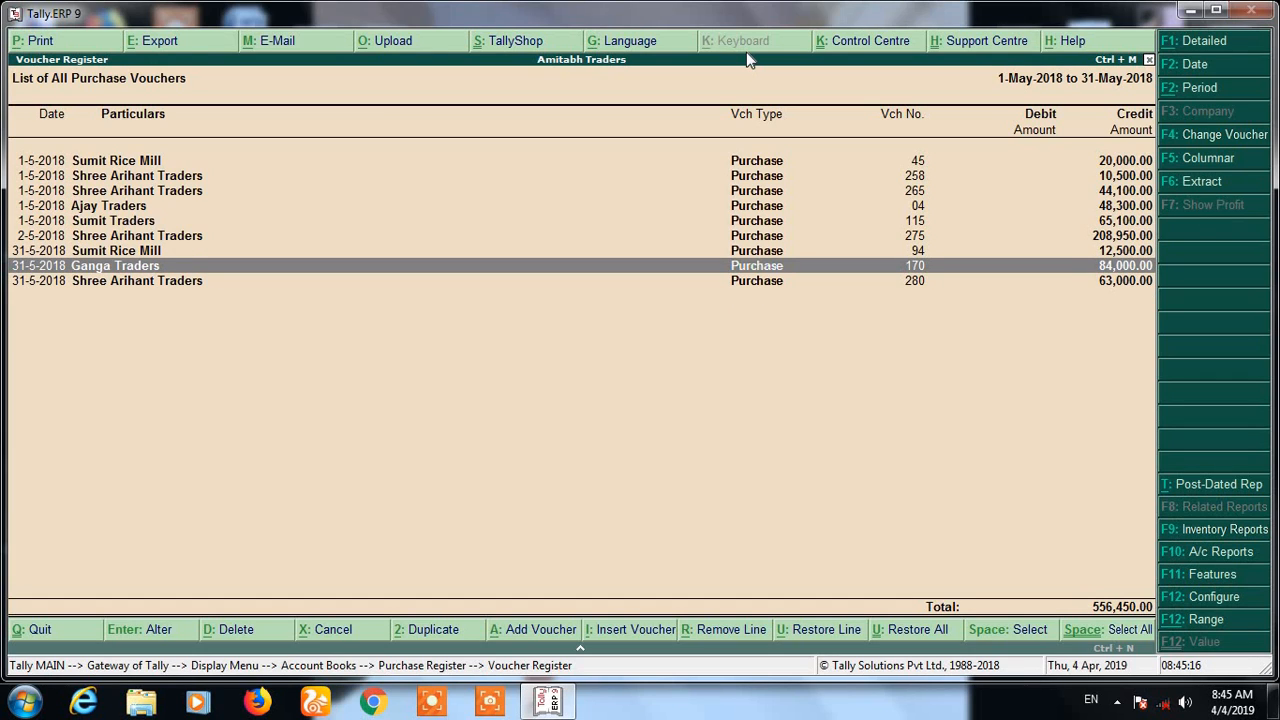
key(alt+r)
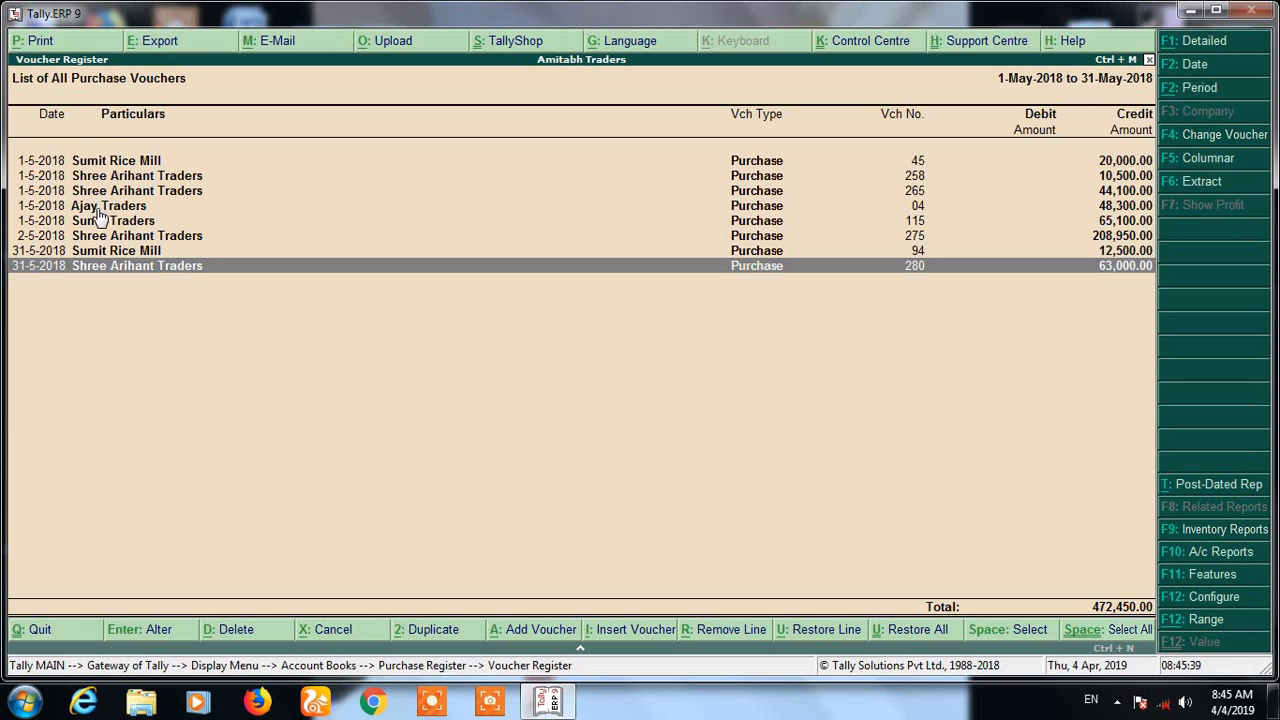
- Preview the filtered May Purchase Register for printing, enlarge the page to check it, and close the preview
click(65, 45)
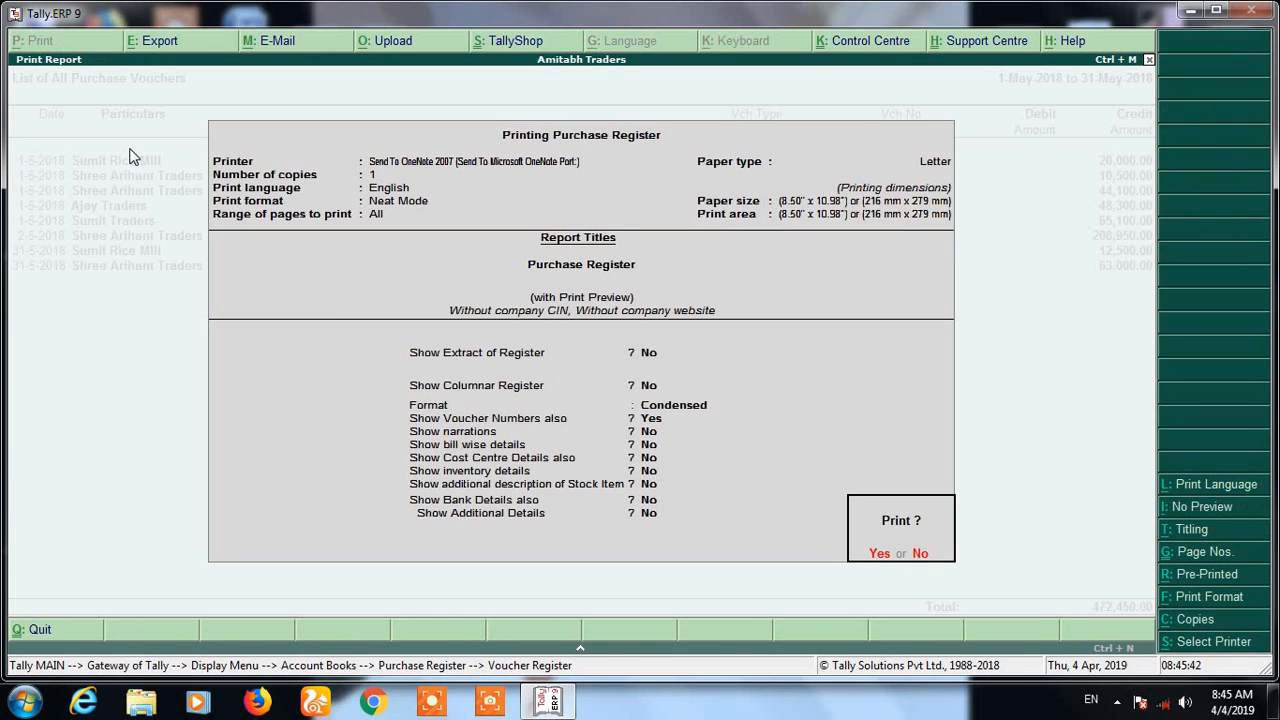
click(879, 556)
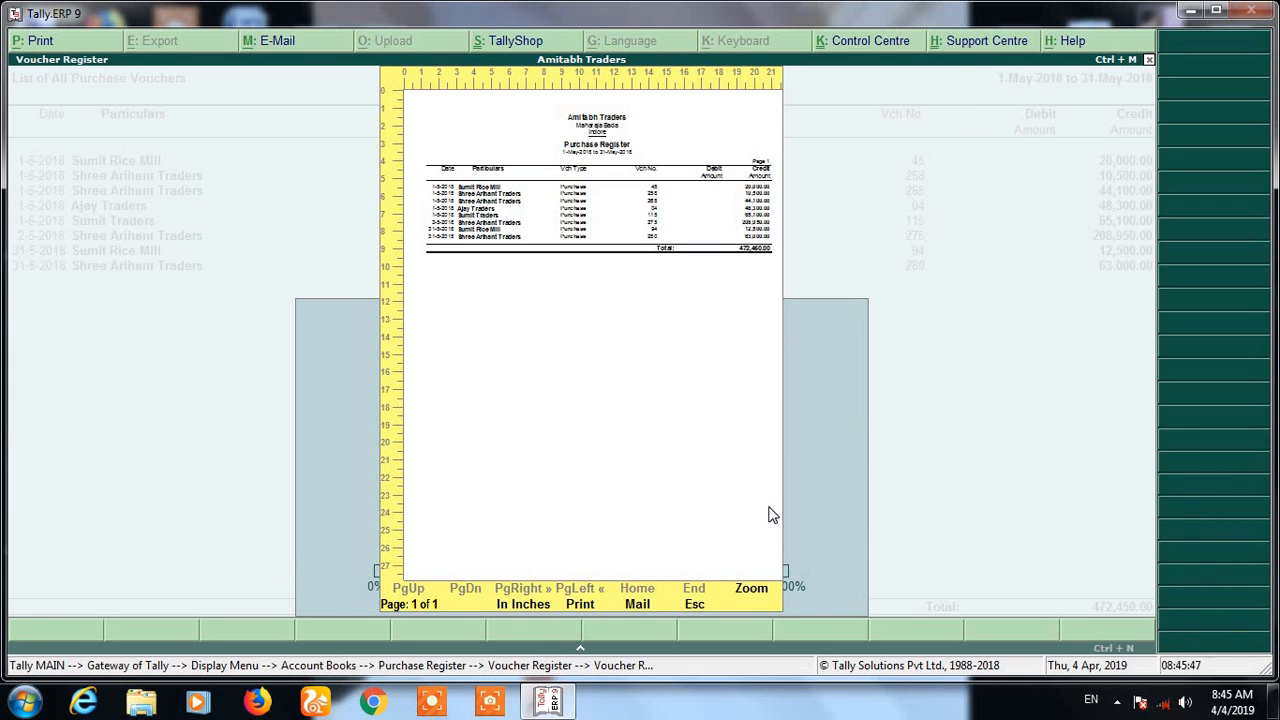
key(alt+z)
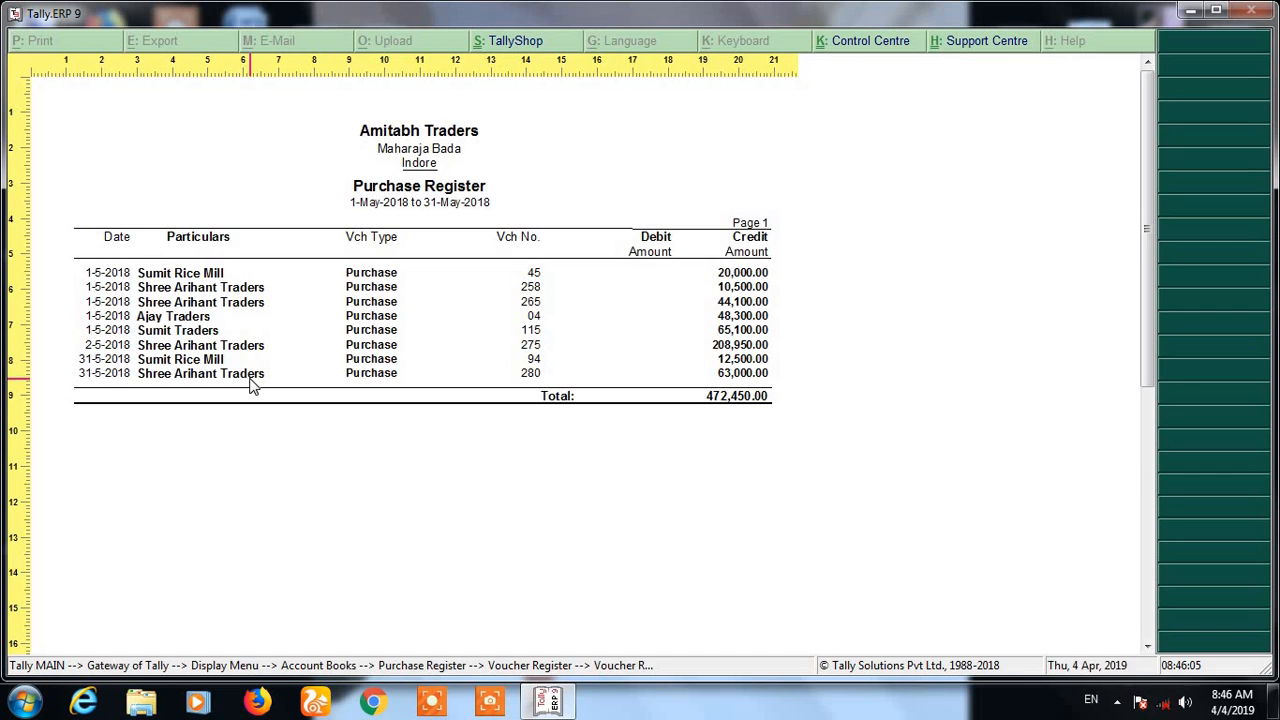
key(Escape)
key(Escape)
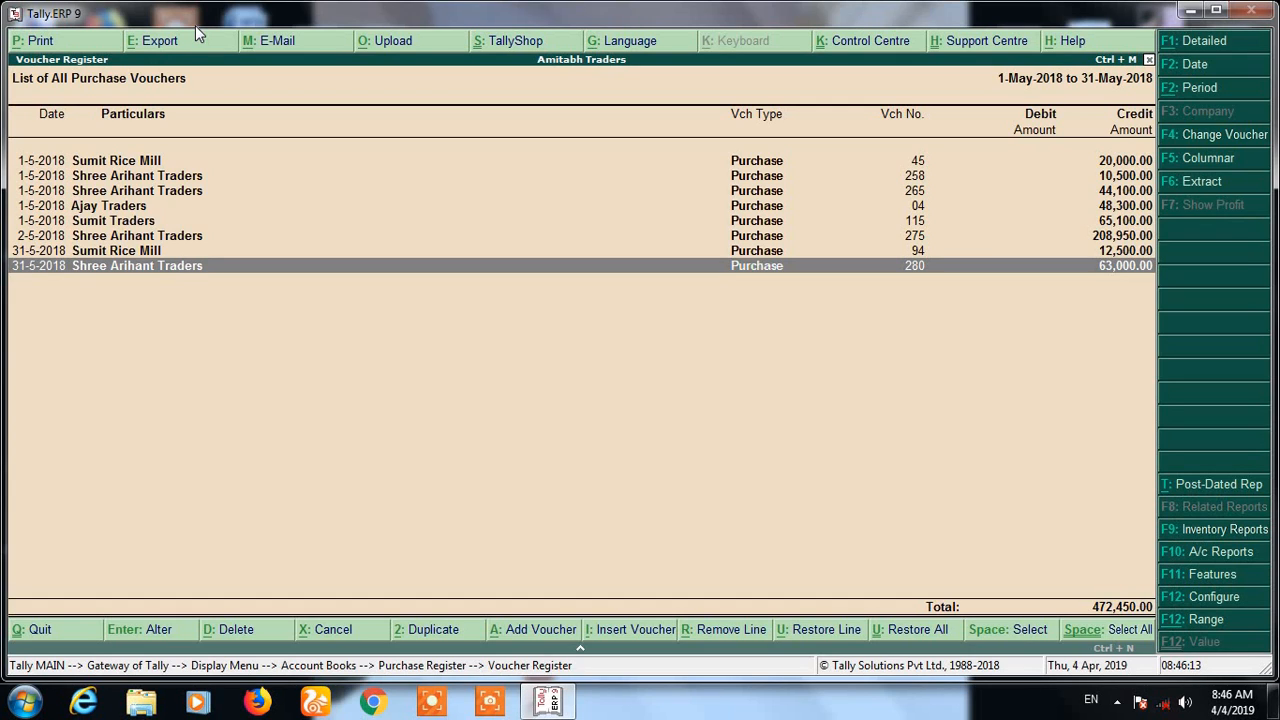
- Restore all removed May purchase lines and return from the Purchase Register to the Display Menu
click(922, 634)
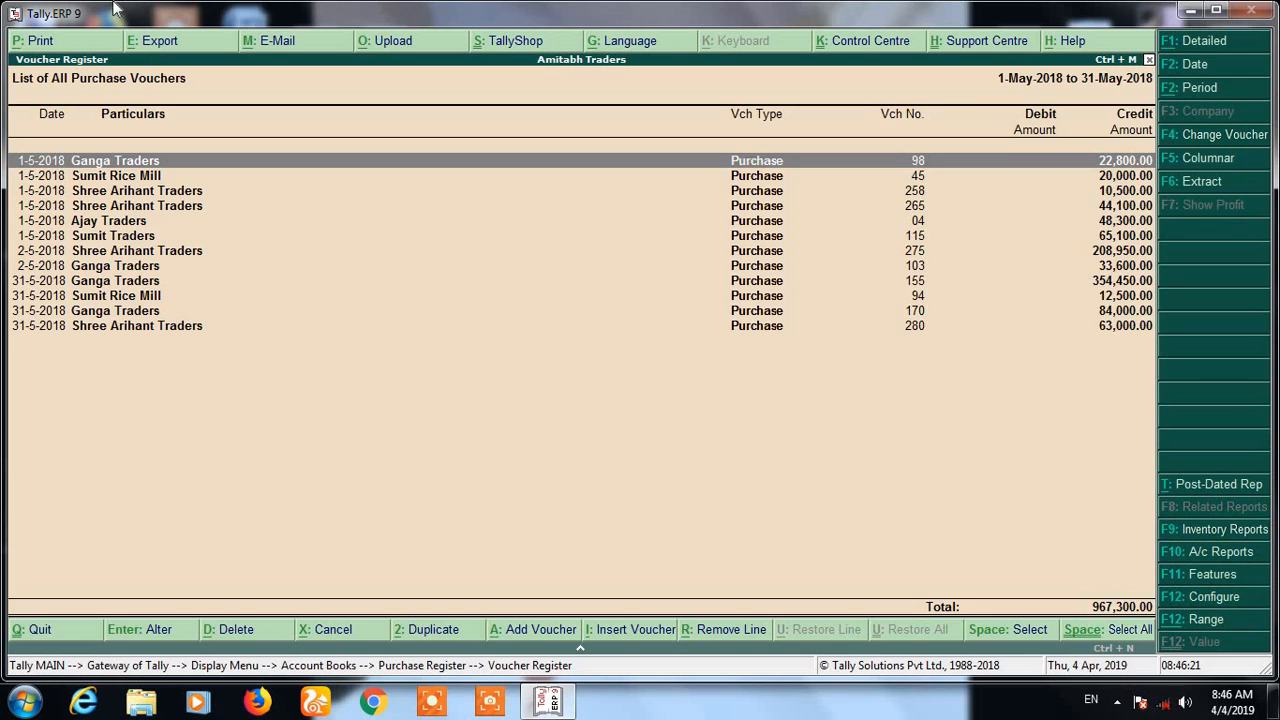
key(Escape)
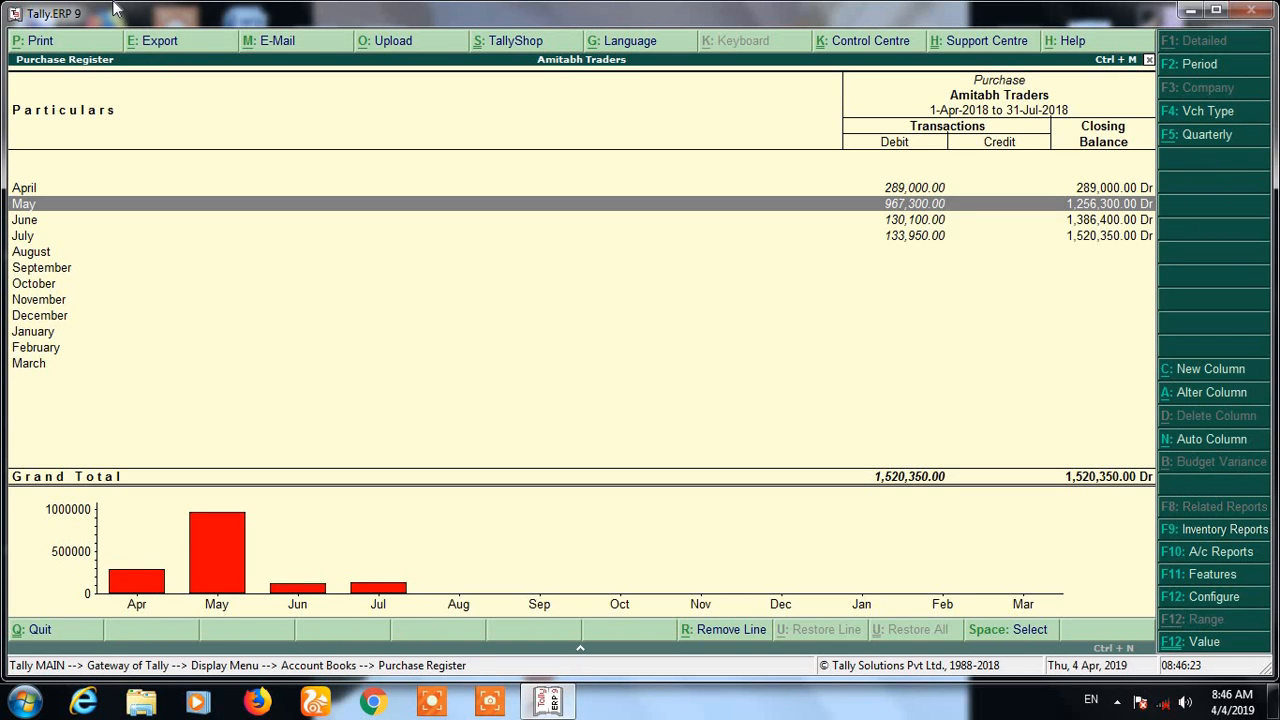
key(Escape)
key(Escape)
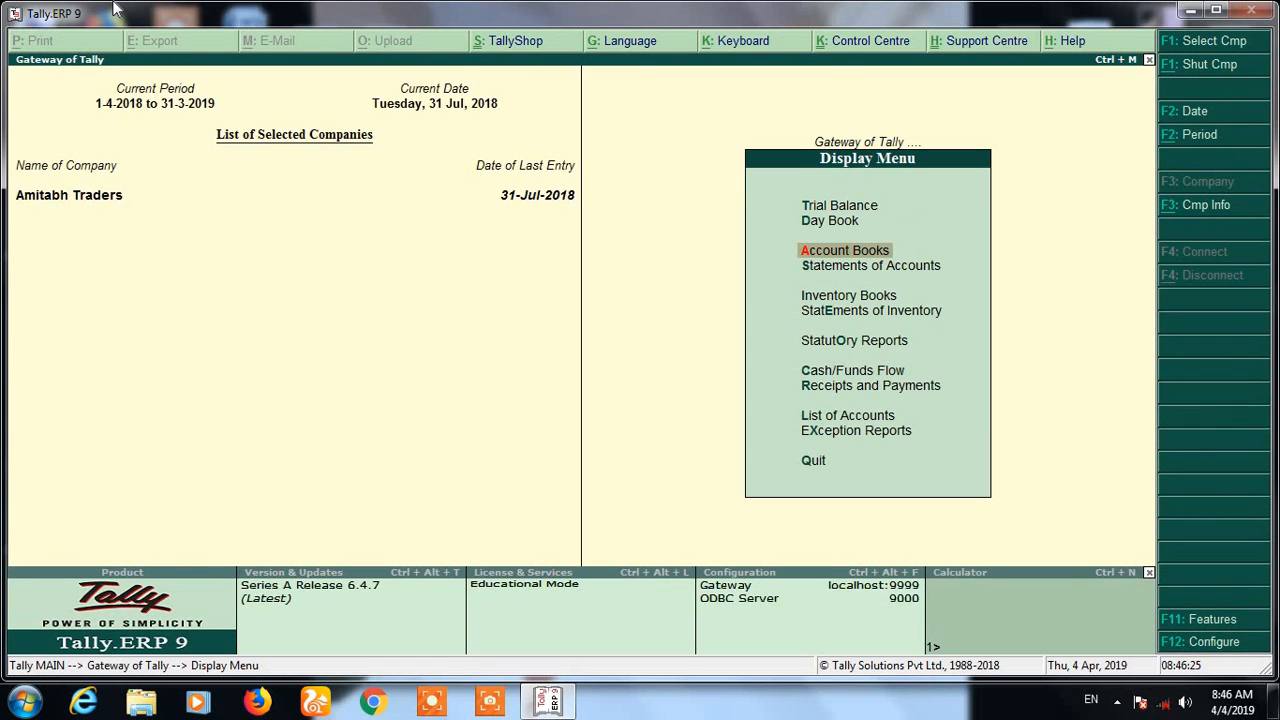
key(s)
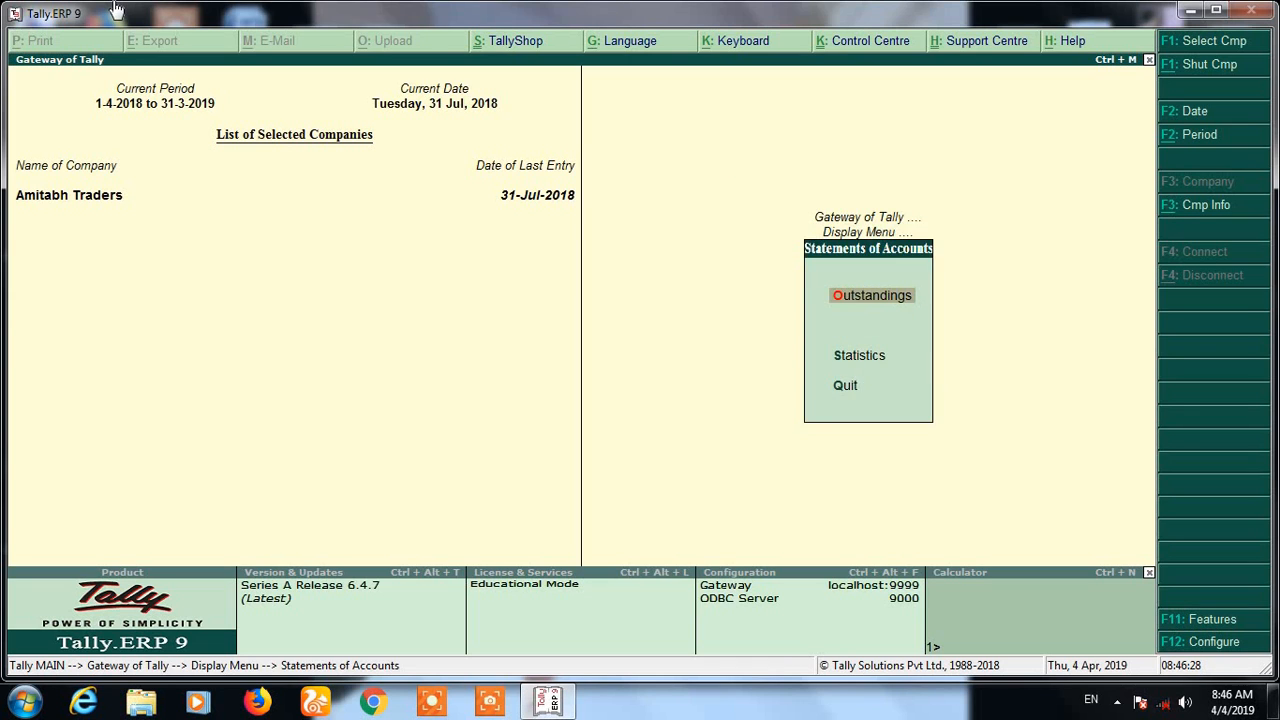
key(Escape)
key(Escape)
key(d)
- Open the July voucher list of the Sales Register and look over its first and last entries
key(a)
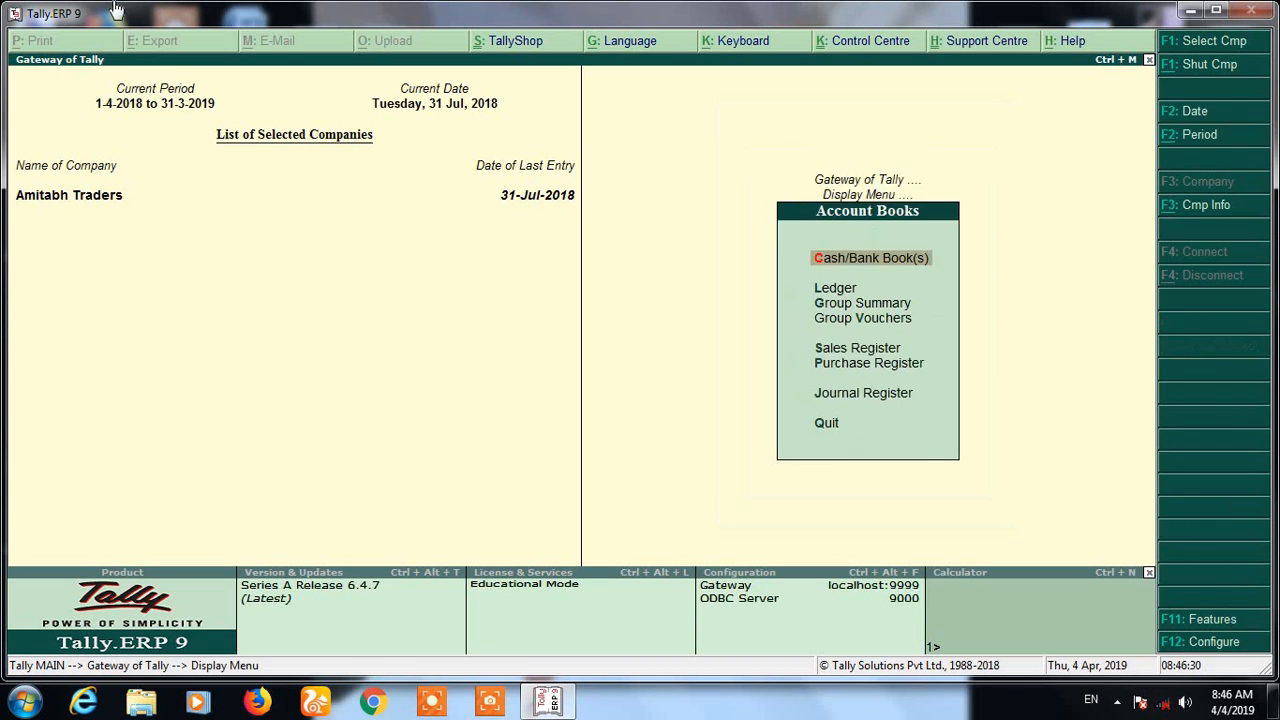
key(s)
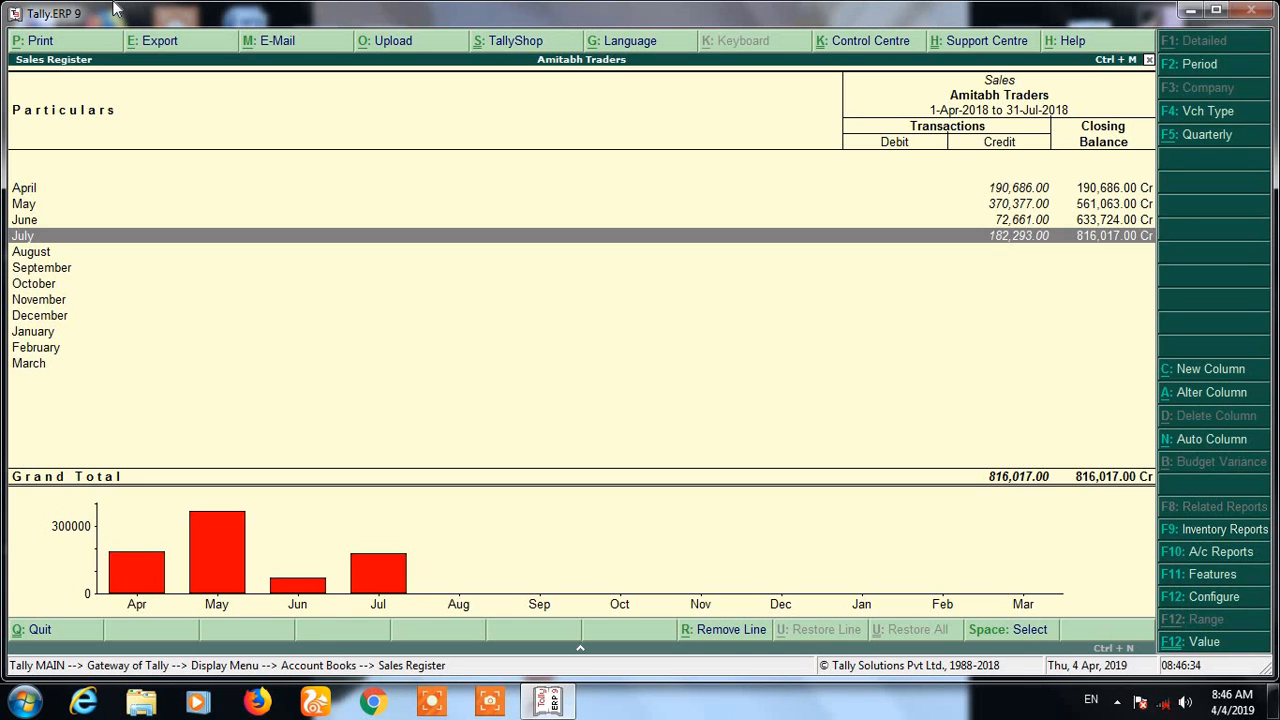
key(Return)
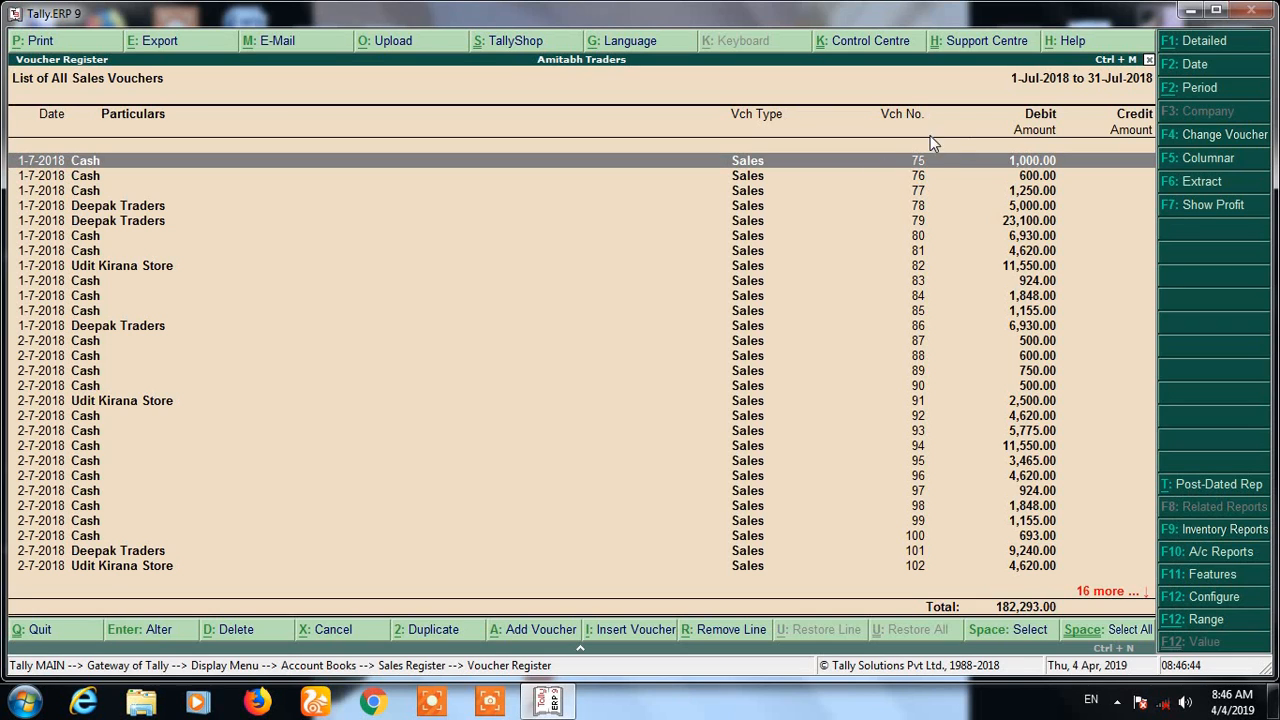
key(End)
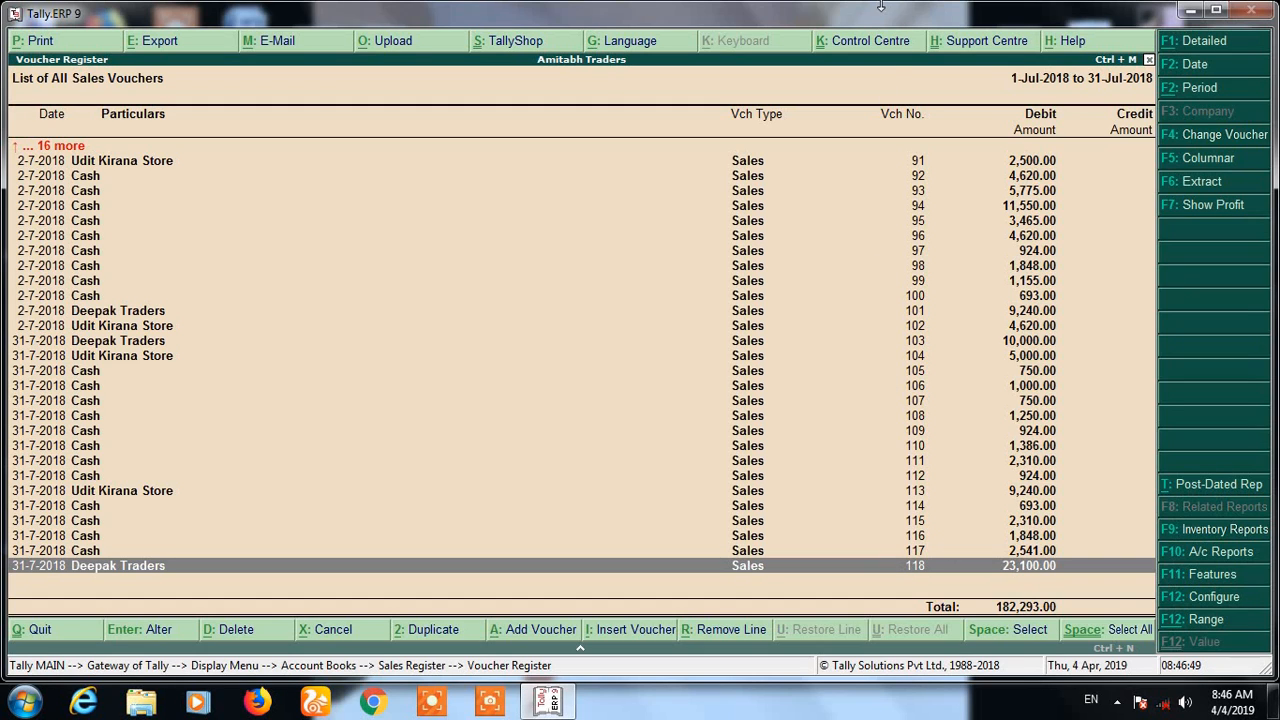
key(Home)
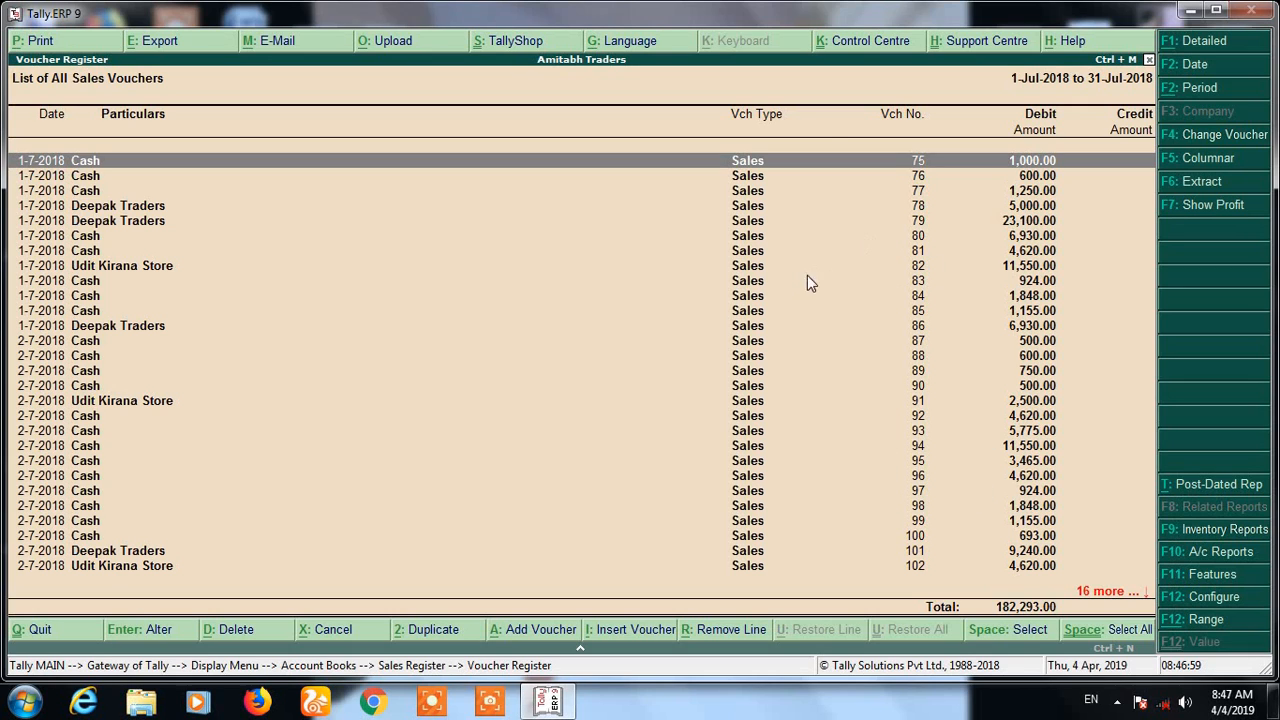
- Remove vouchers 101 to 118 from the end of the July sales voucher list
key(End)
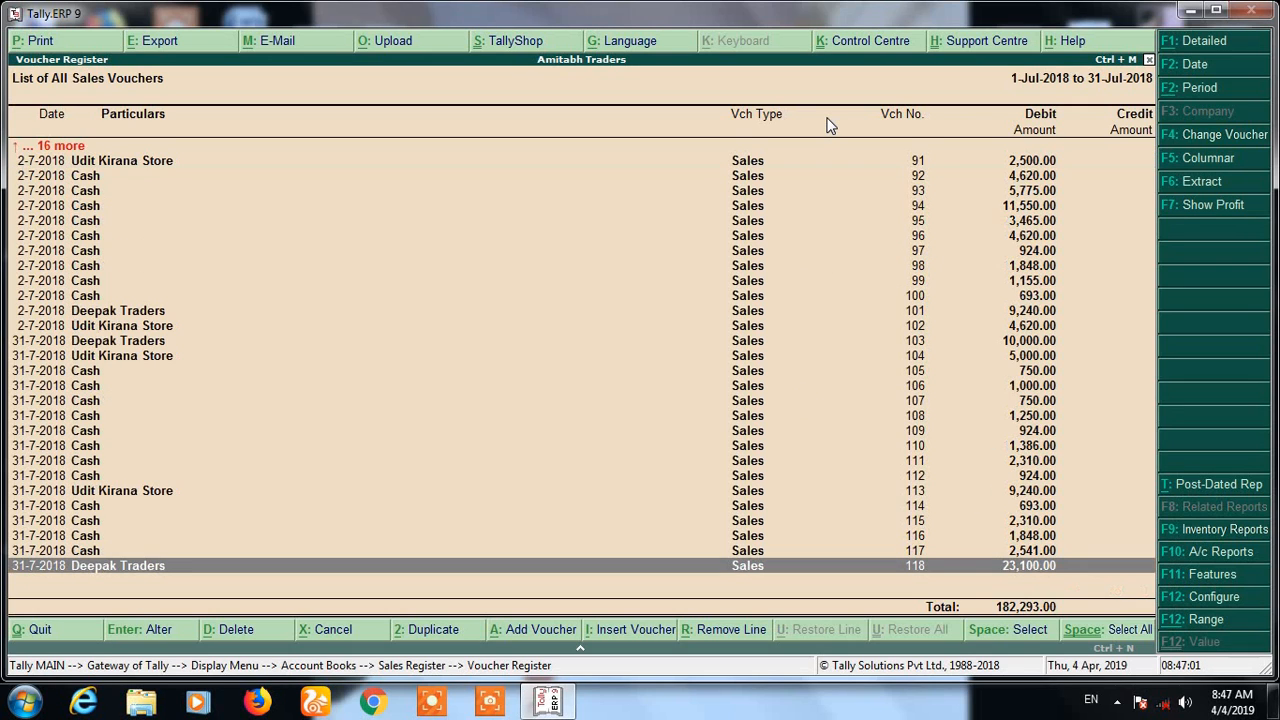
key(alt+r)
key(alt+r)
key(alt+r)
key(alt+r)
key(alt+r)
key(alt+r)
key(alt+r)
key(alt+r)
key(alt+r)
key(alt+r)
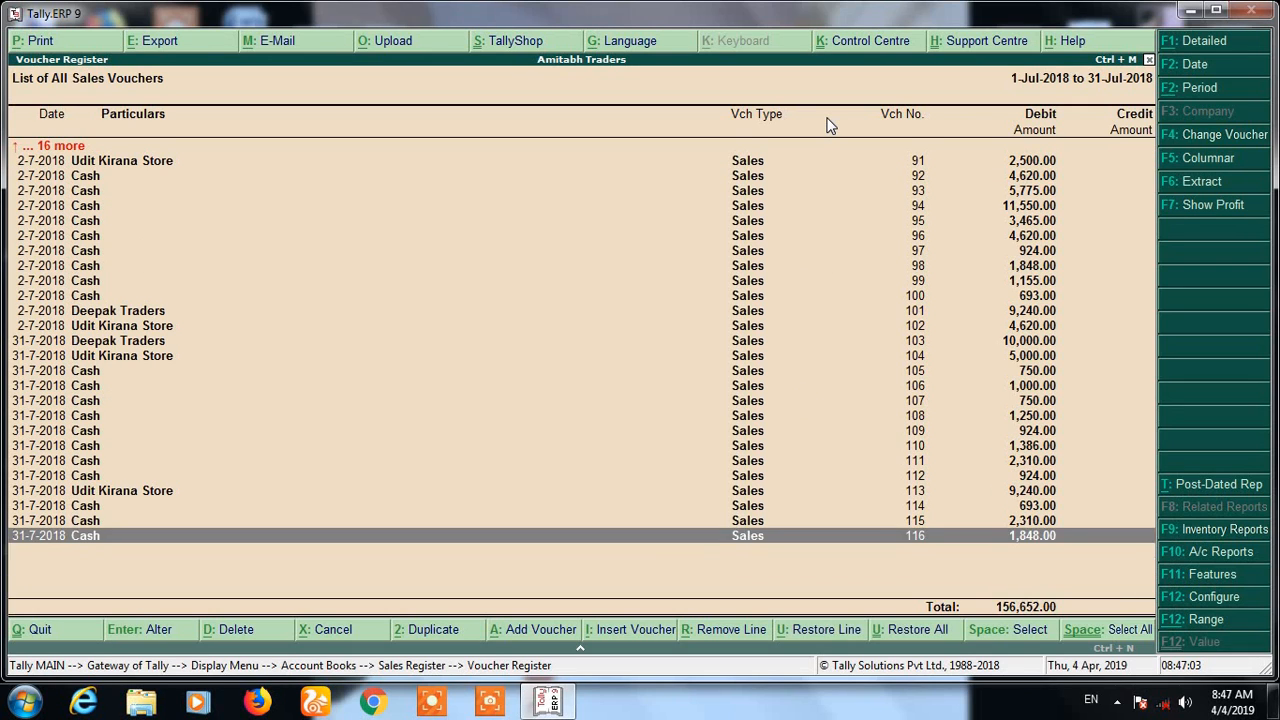
key(alt+r)
key(alt+r)
key(alt+r)
key(alt+r)
key(alt+r)
key(alt+r)
key(alt+r)
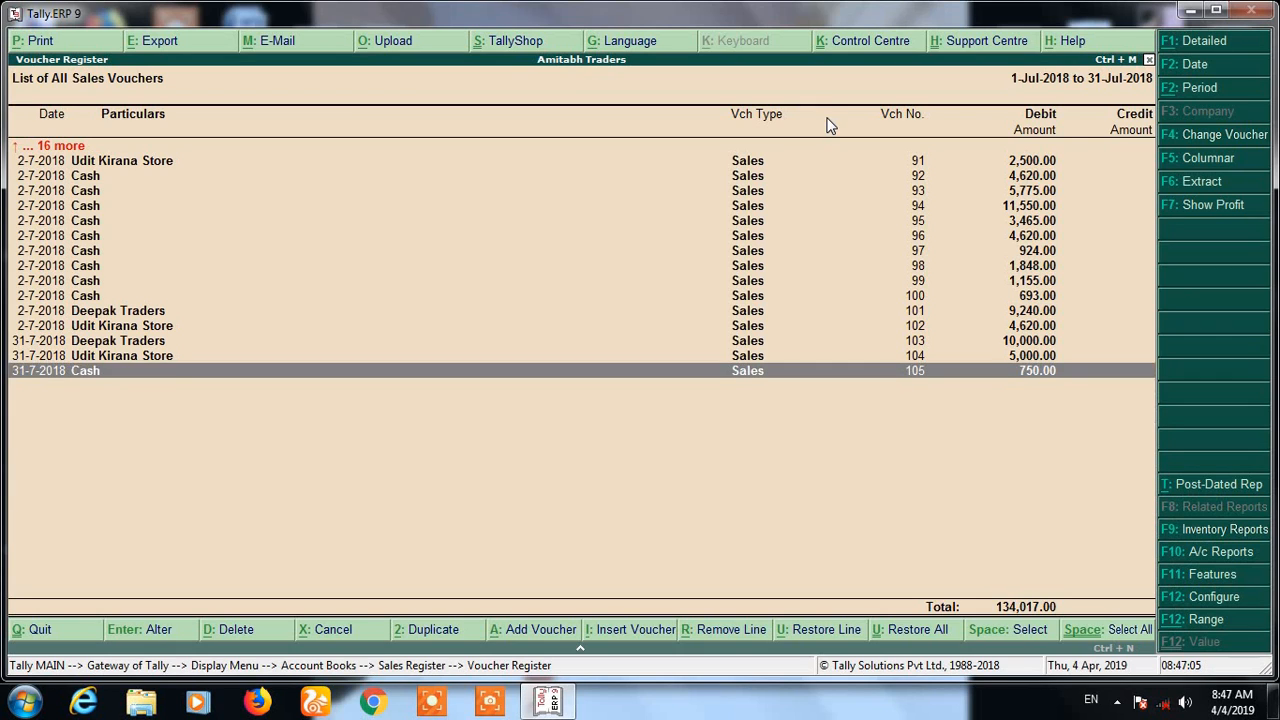
key(alt+r)
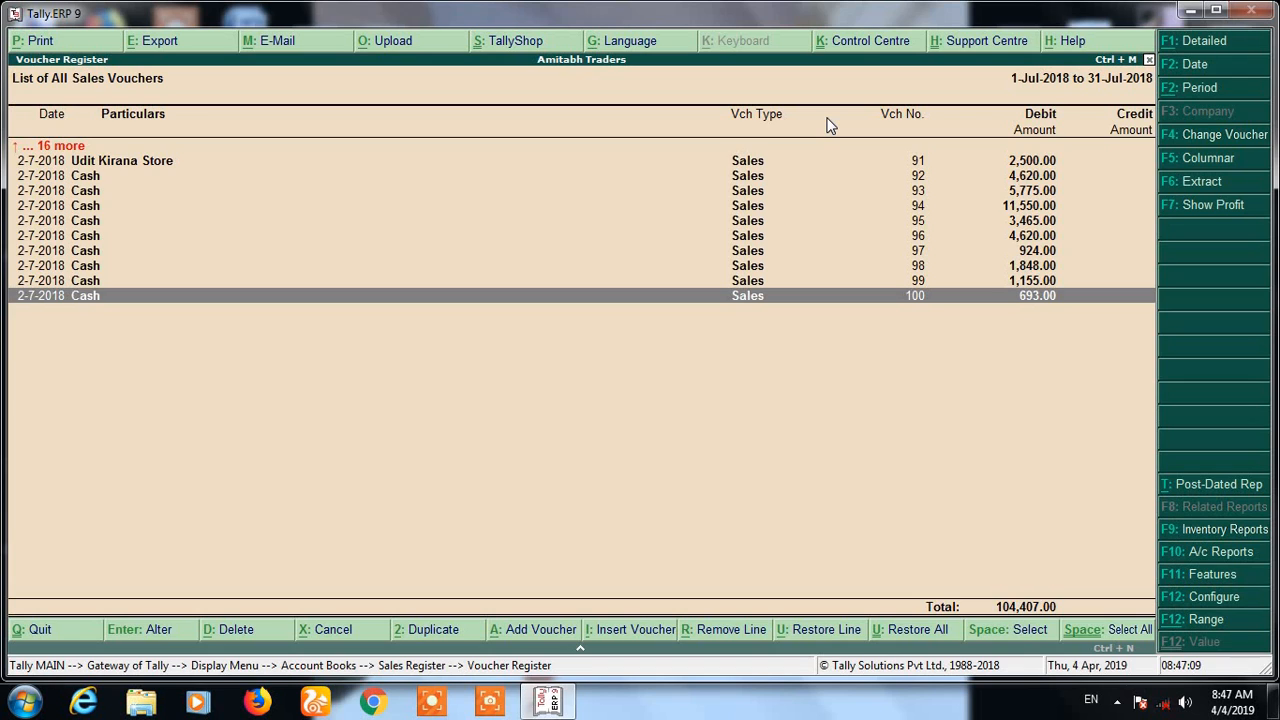
key(Home)
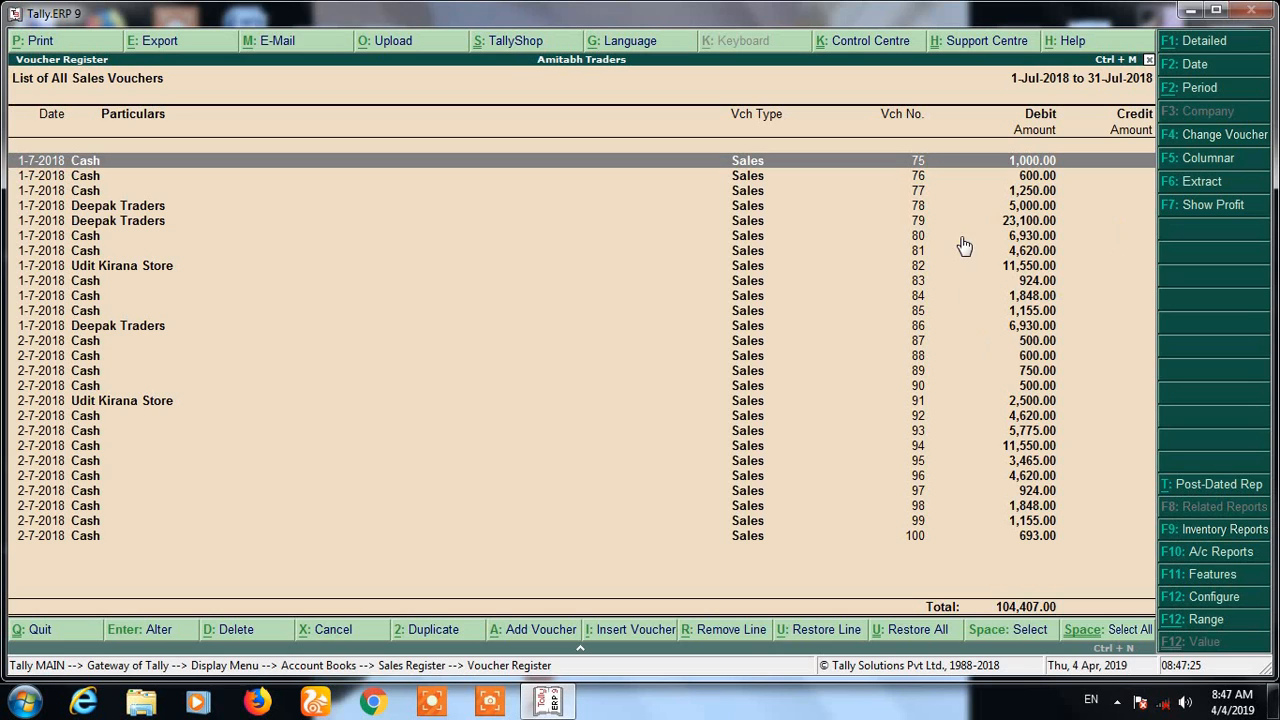
- Restore all removed July sales lines and check the last and first entries of the list
key(ctrl+u)
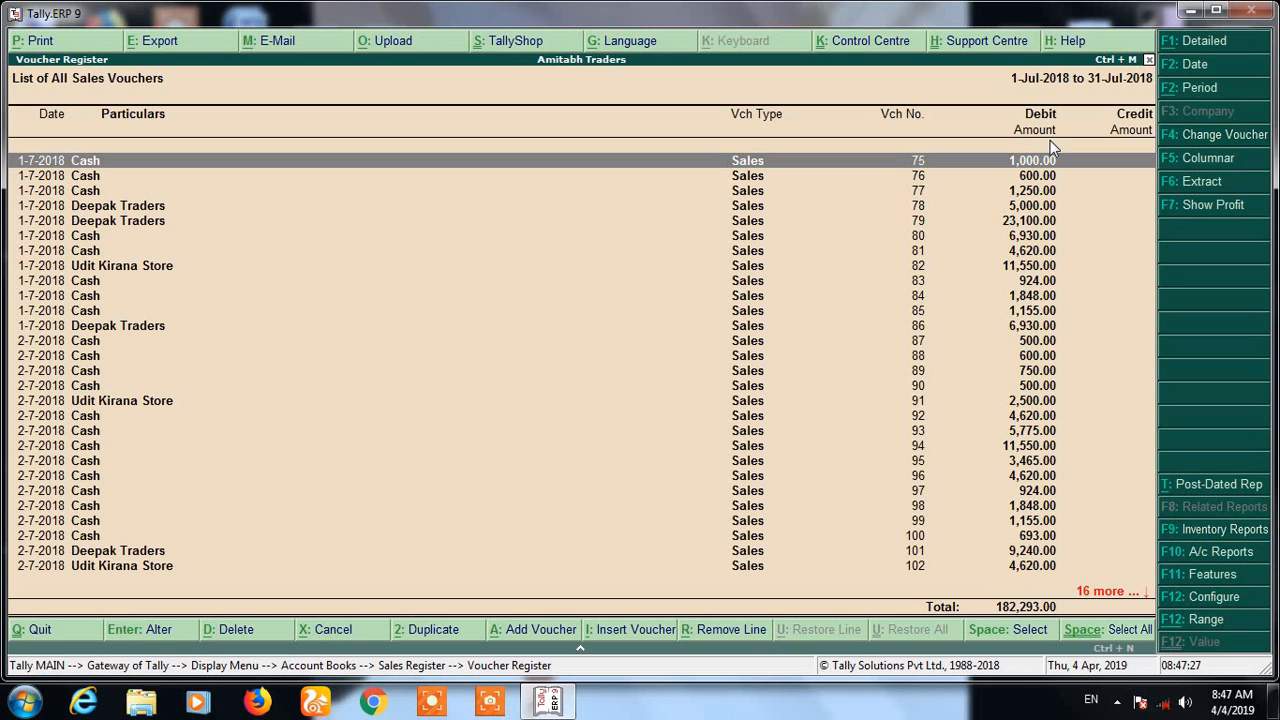
key(End)
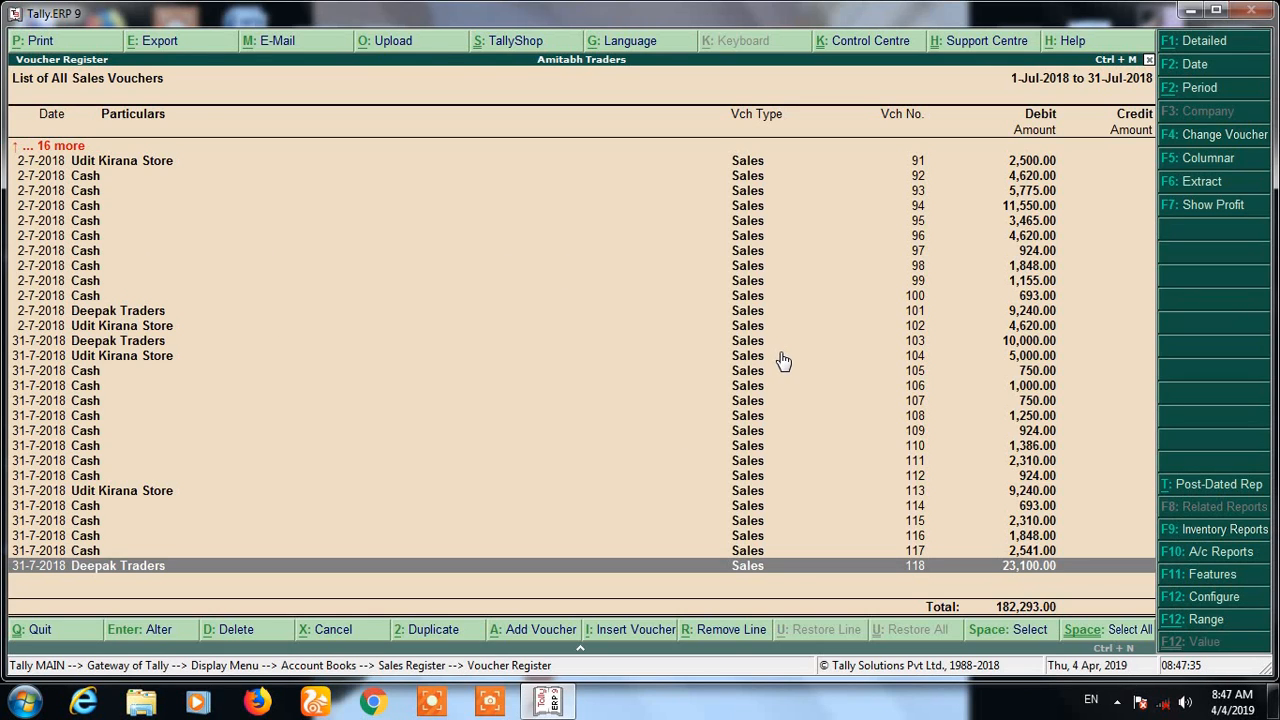
key(Home)
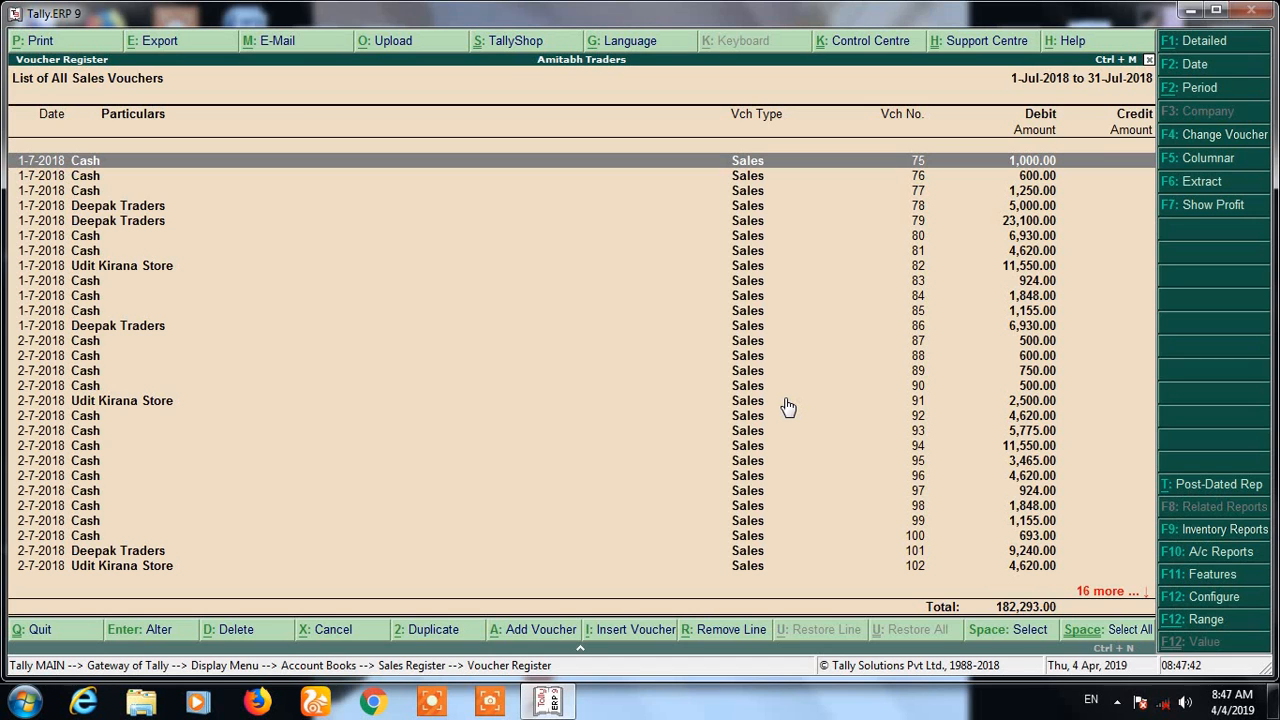
- Remove vouchers 75 to 100 from the start of the July sales voucher list
scroll(788, 406, down, 10)
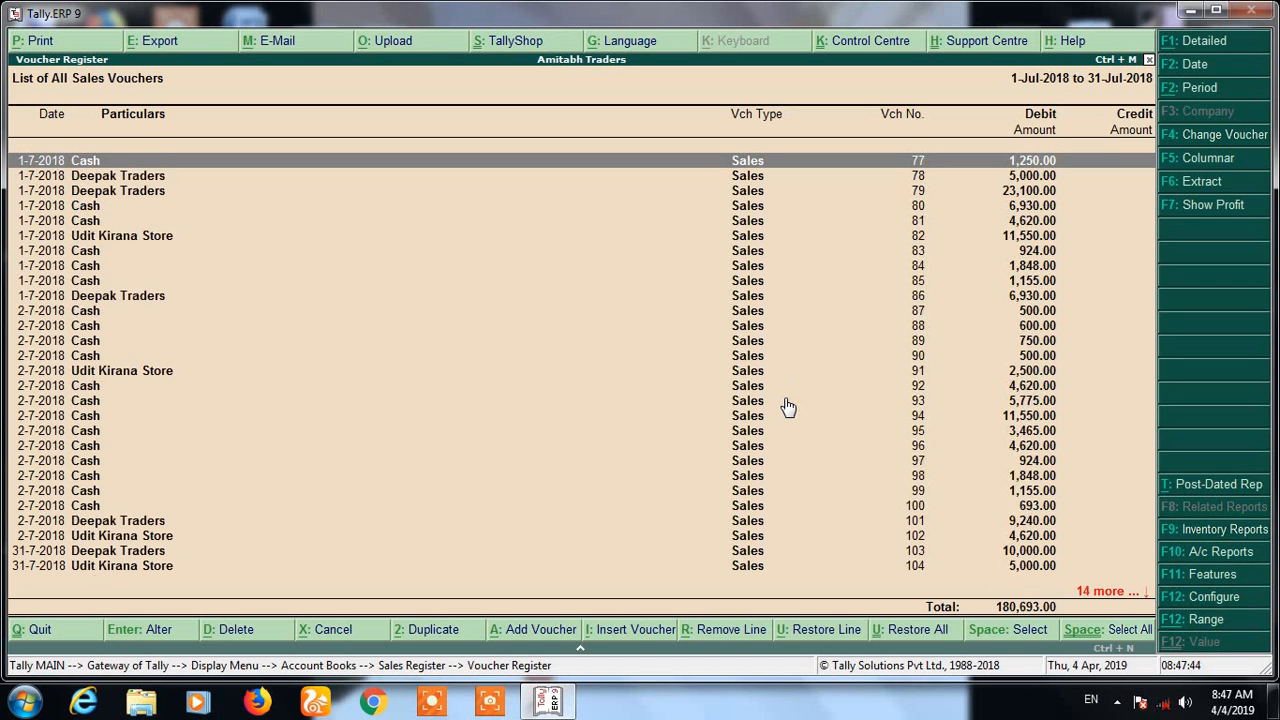
scroll(788, 406, down, 8)
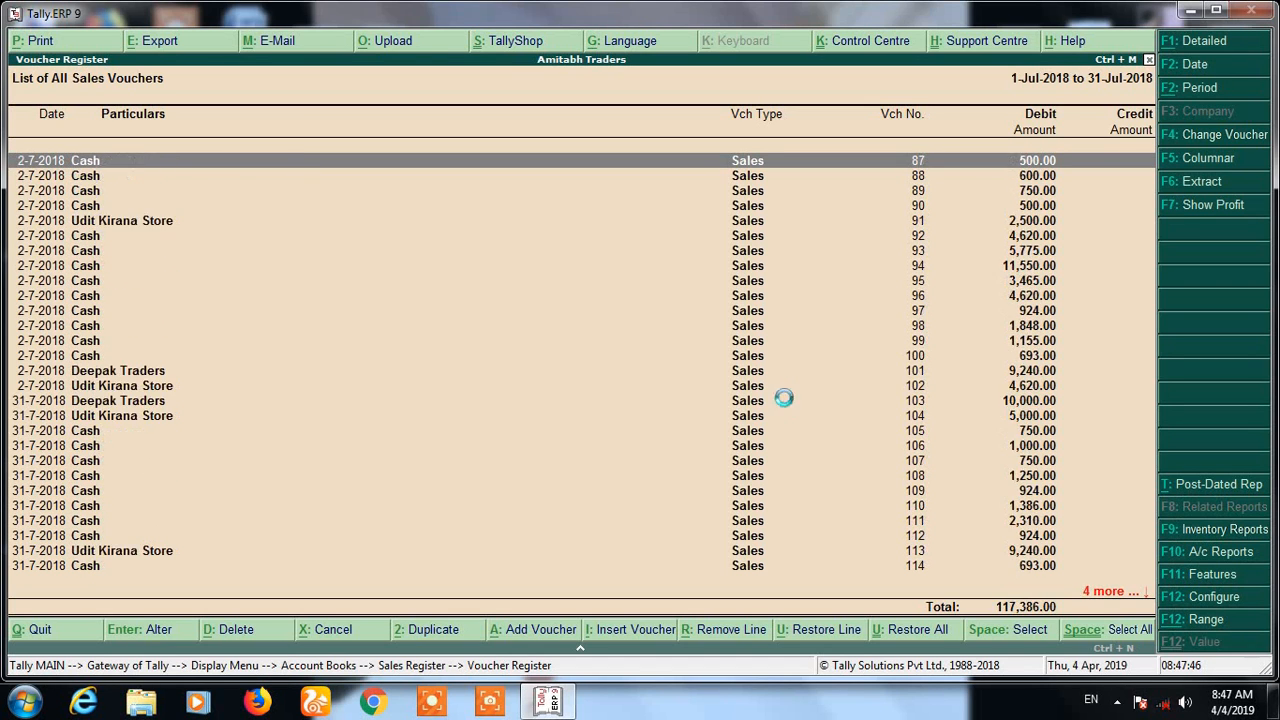
scroll(788, 406, down, 7)
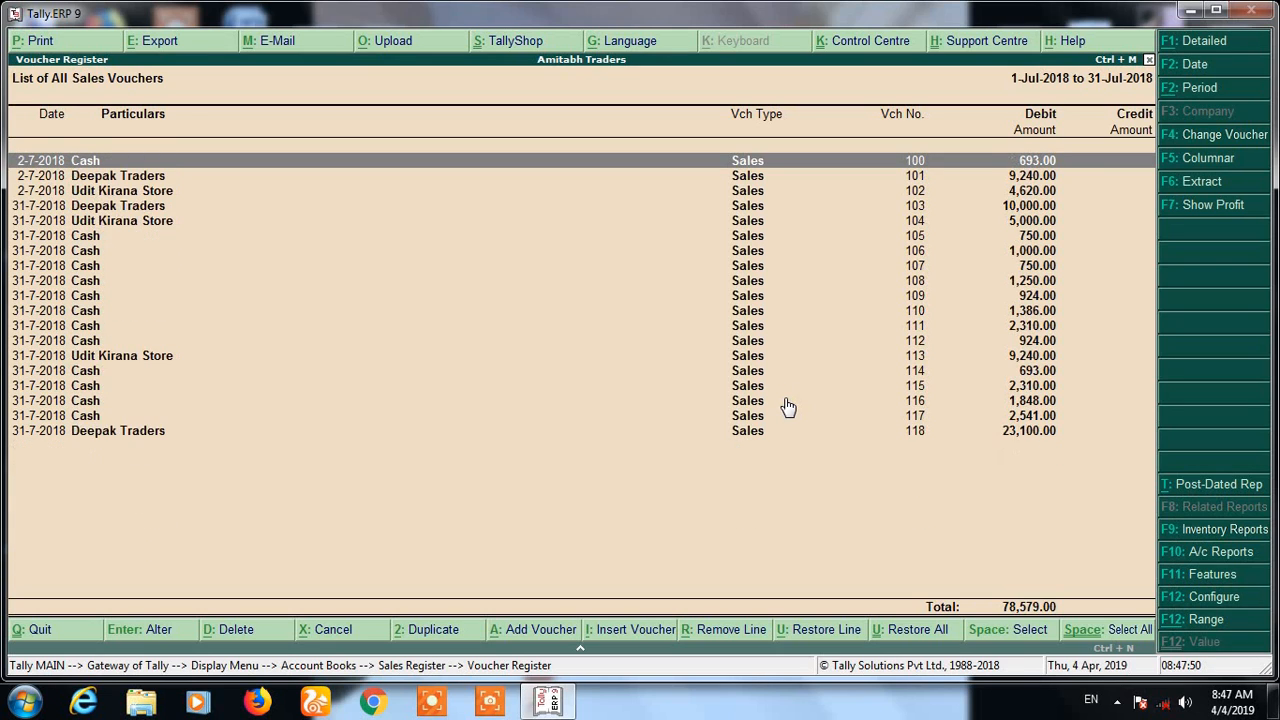
scroll(788, 406, down, 1)
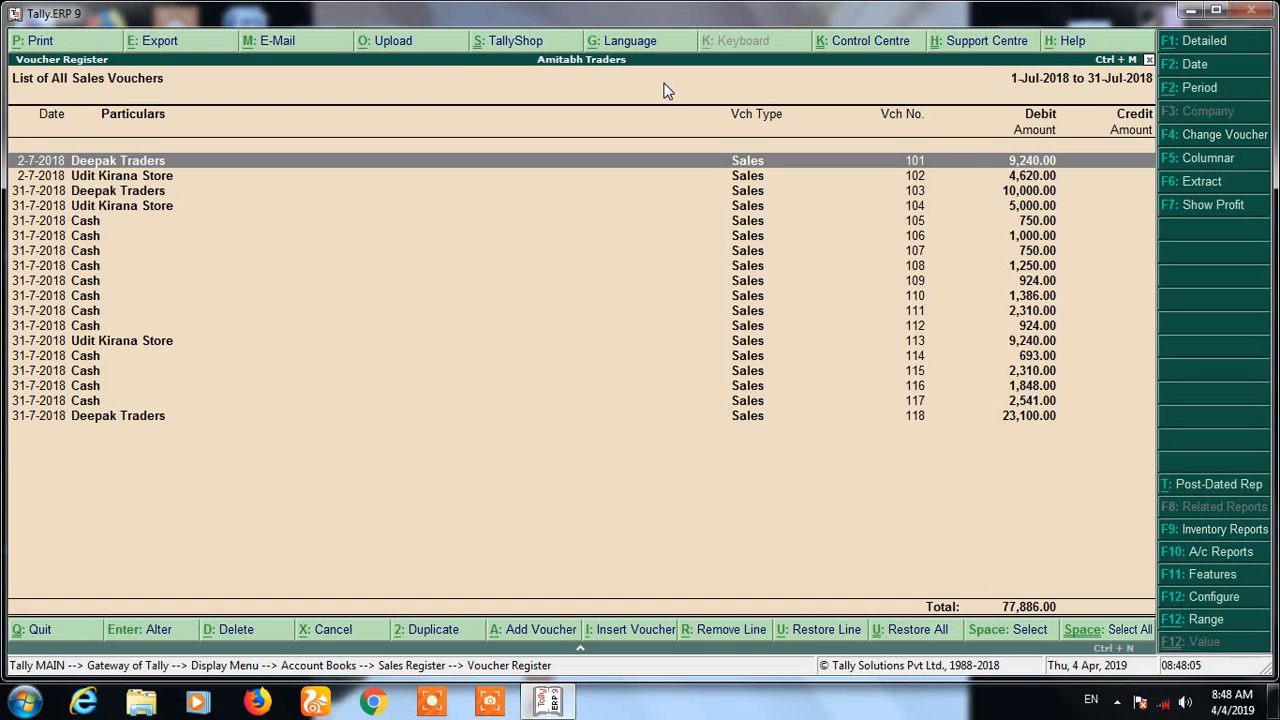
- Restore all vouchers removed from the July sales list and return to the Gateway of Tally
click(924, 640)
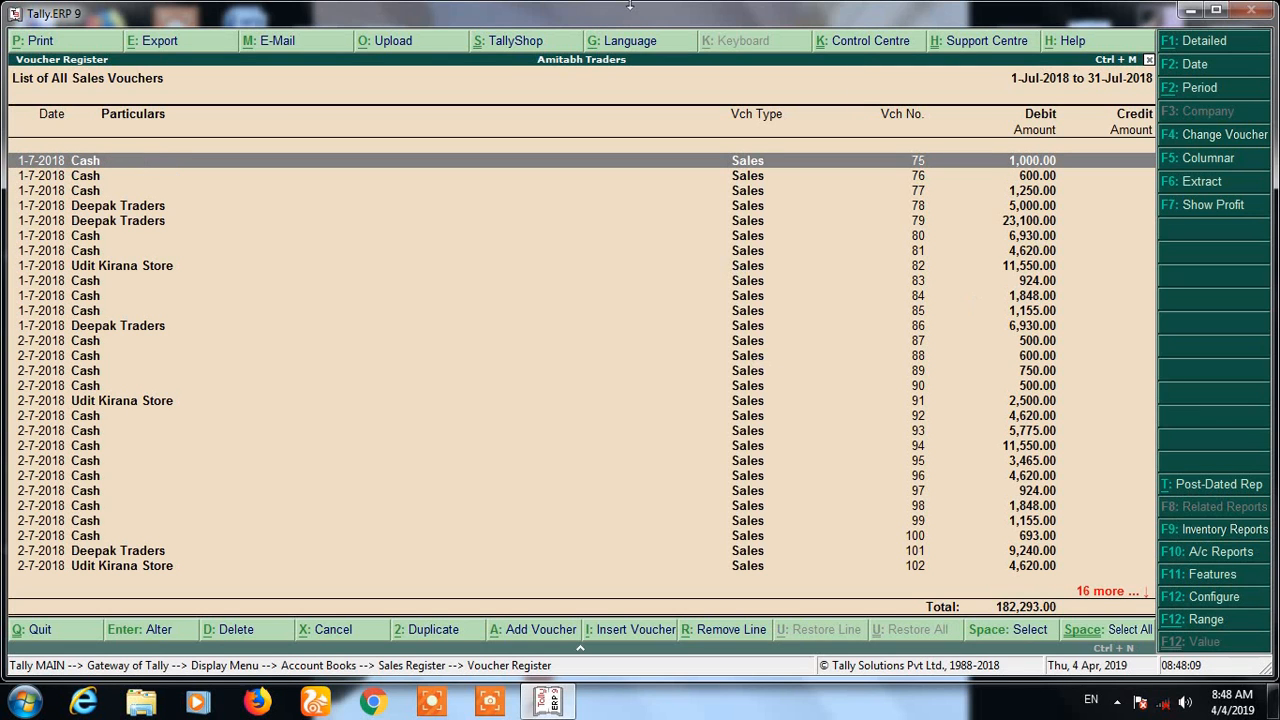
key(Escape)
key(Escape)
key(Escape)
key(Escape)
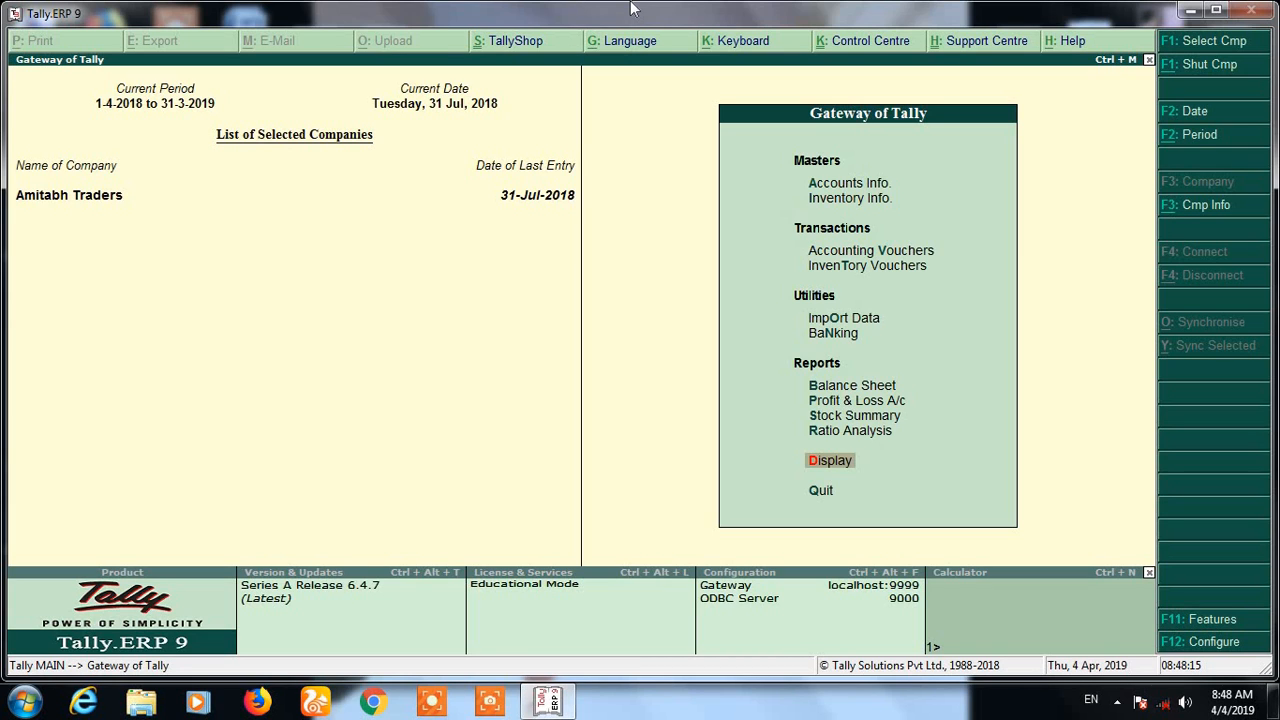
- Open the Stock Summary report from the Gateway of Tally
key(Up)
key(Up)
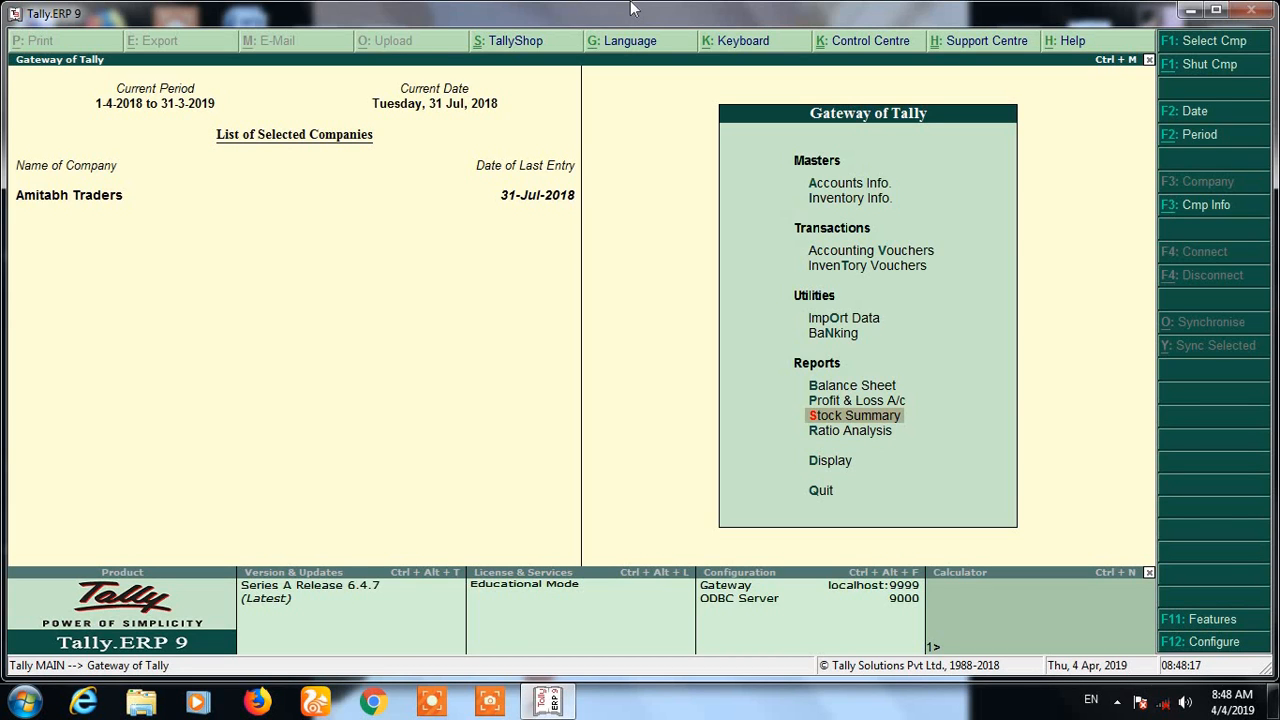
key(Return)
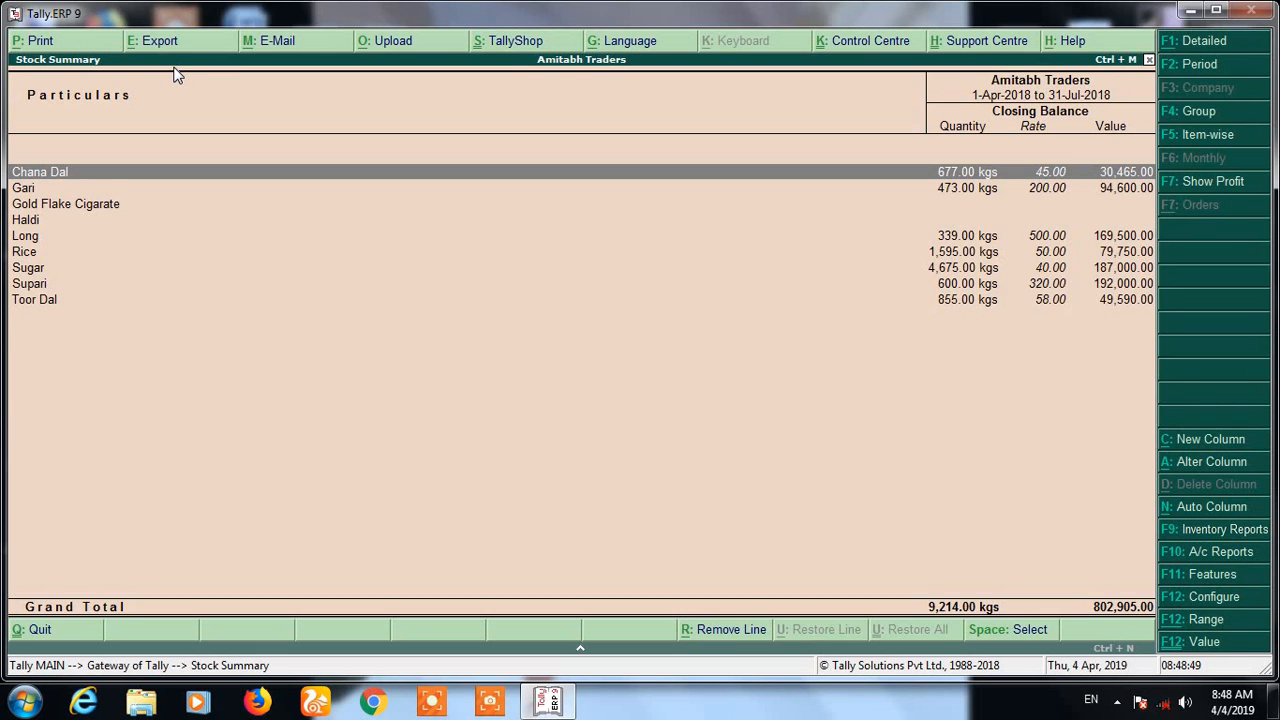
- Remove the Chana Dal and Toor Dal lines from the Stock Summary
key(alt+r)
key(Down)
key(Down)
key(Down)
key(Down)
key(Down)
key(Down)
key(Down)
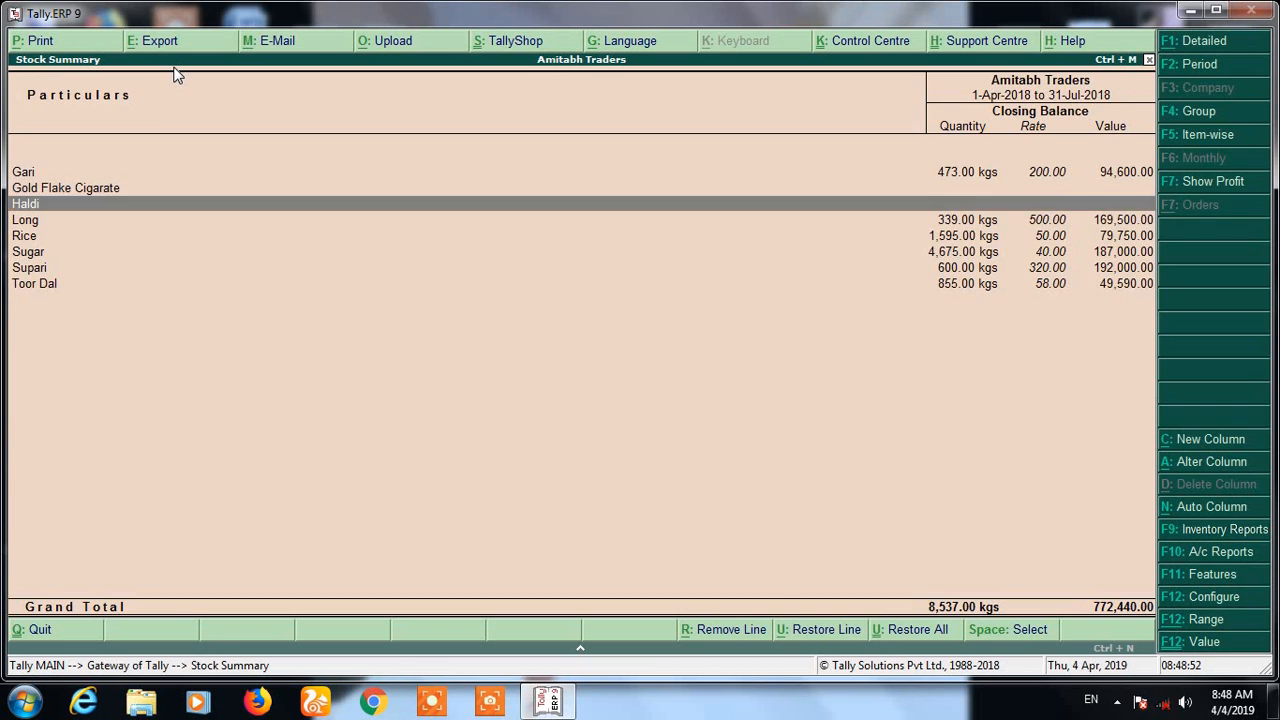
key(alt+r)
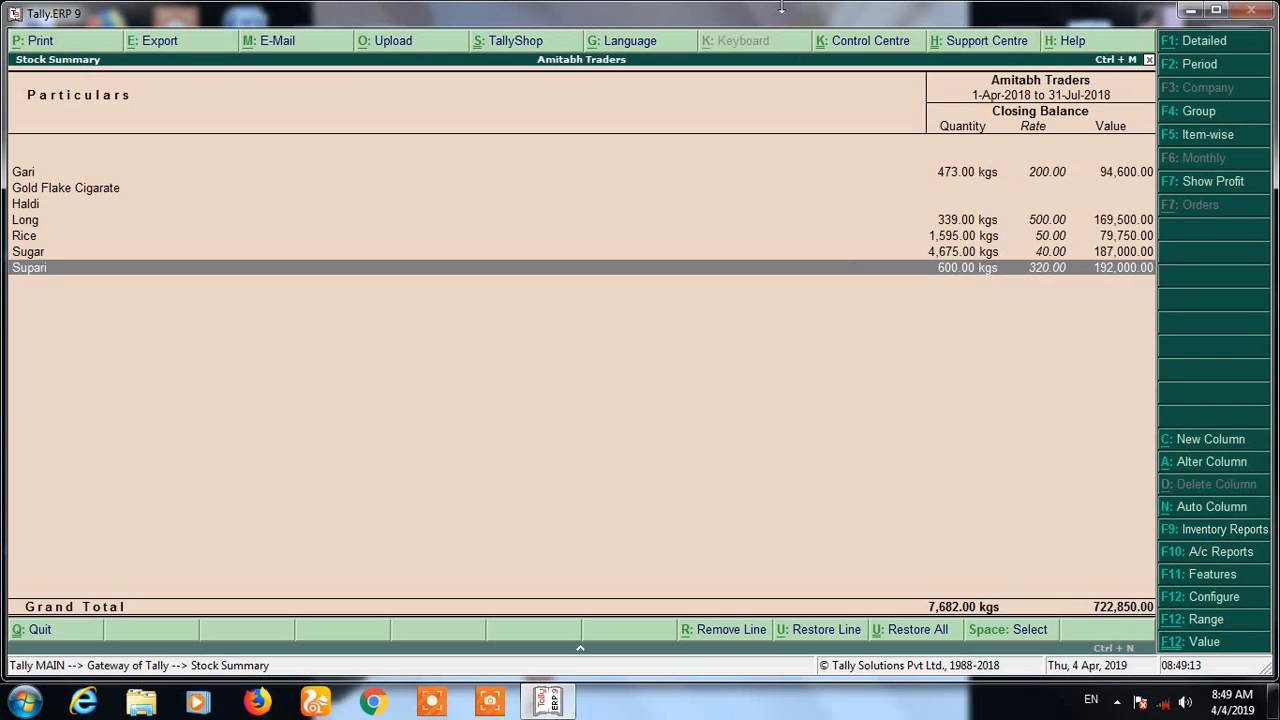
- Restore all removed stock items and open the monthly summary for Sugar
key(ctrl+u)
key(ctrl+u)
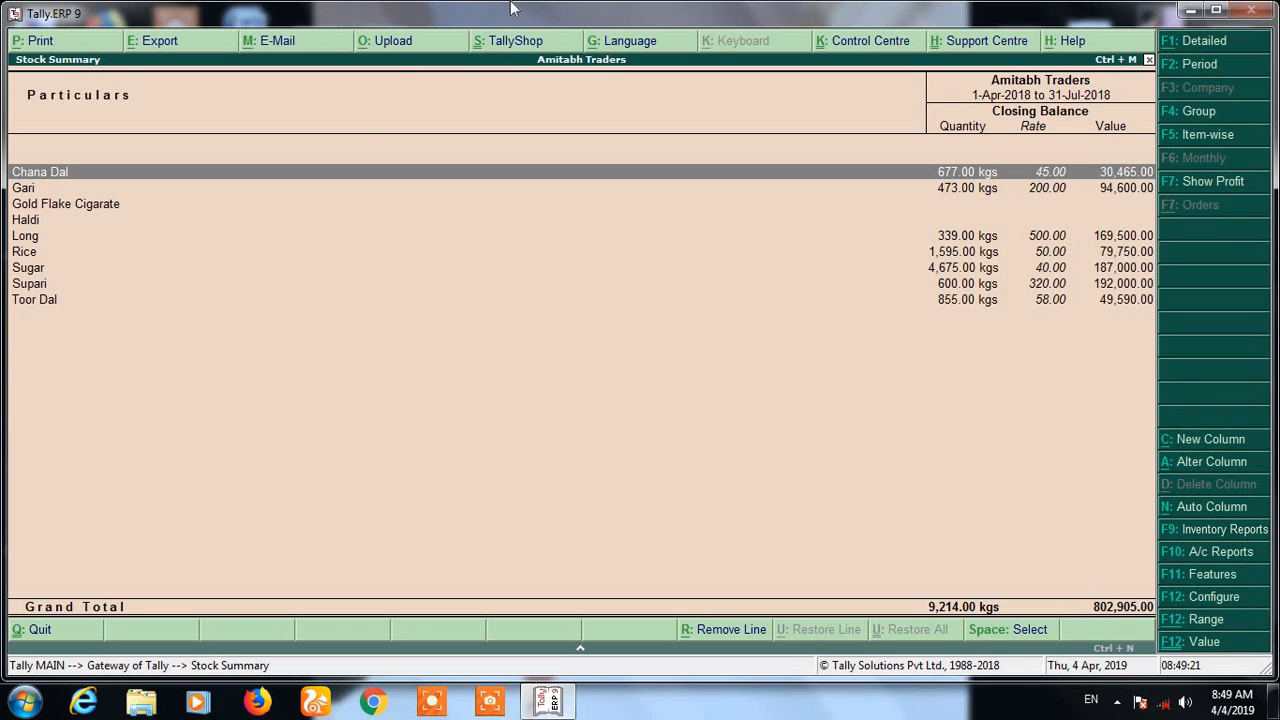
key(Down)
key(Down)
key(Down)
key(Down)
key(Down)
key(Down)
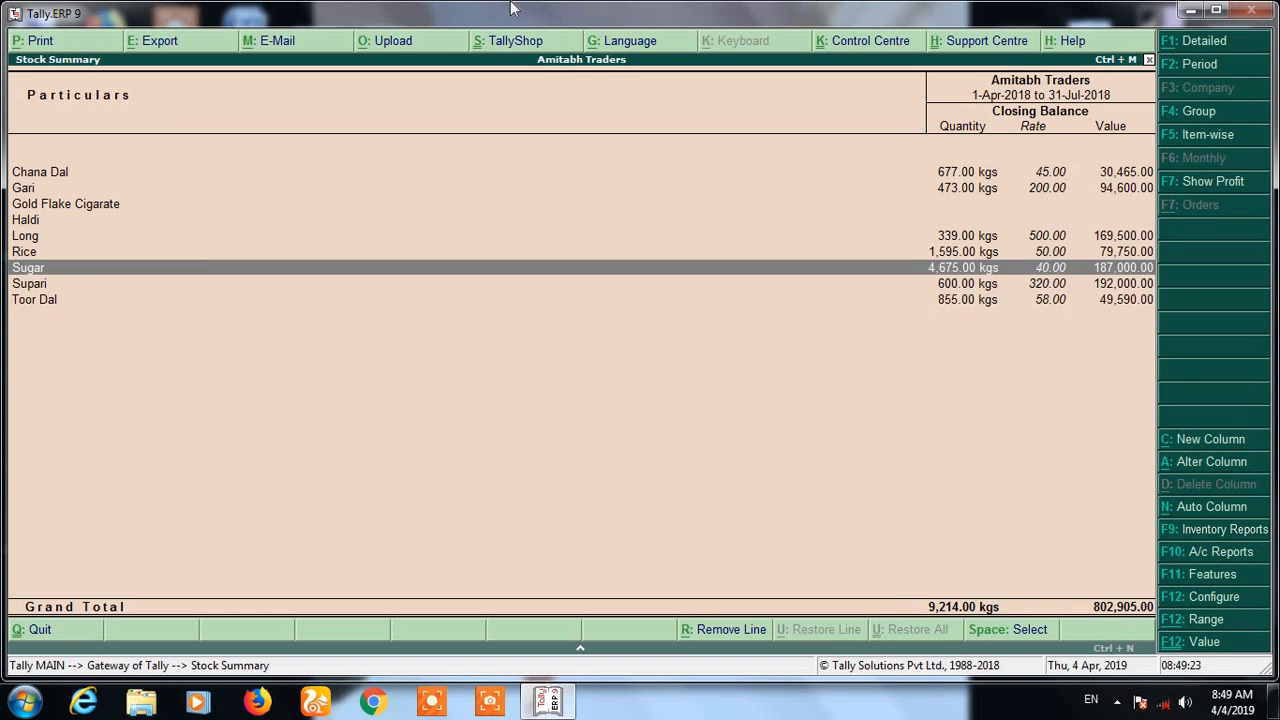
key(Return)
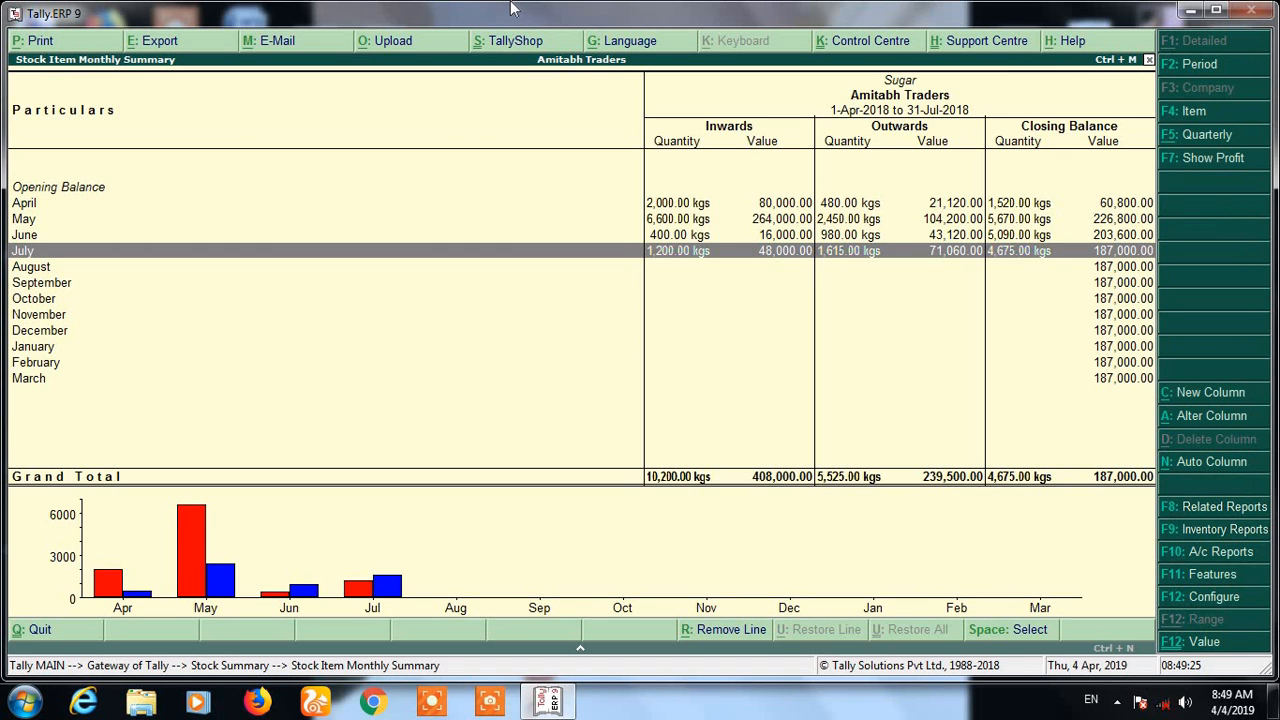
- Examine the April to July inward, outward and closing figures in Sugar's monthly summary
key(Up)
key(Up)
key(Up)
key(Down)
key(Down)
key(Down)
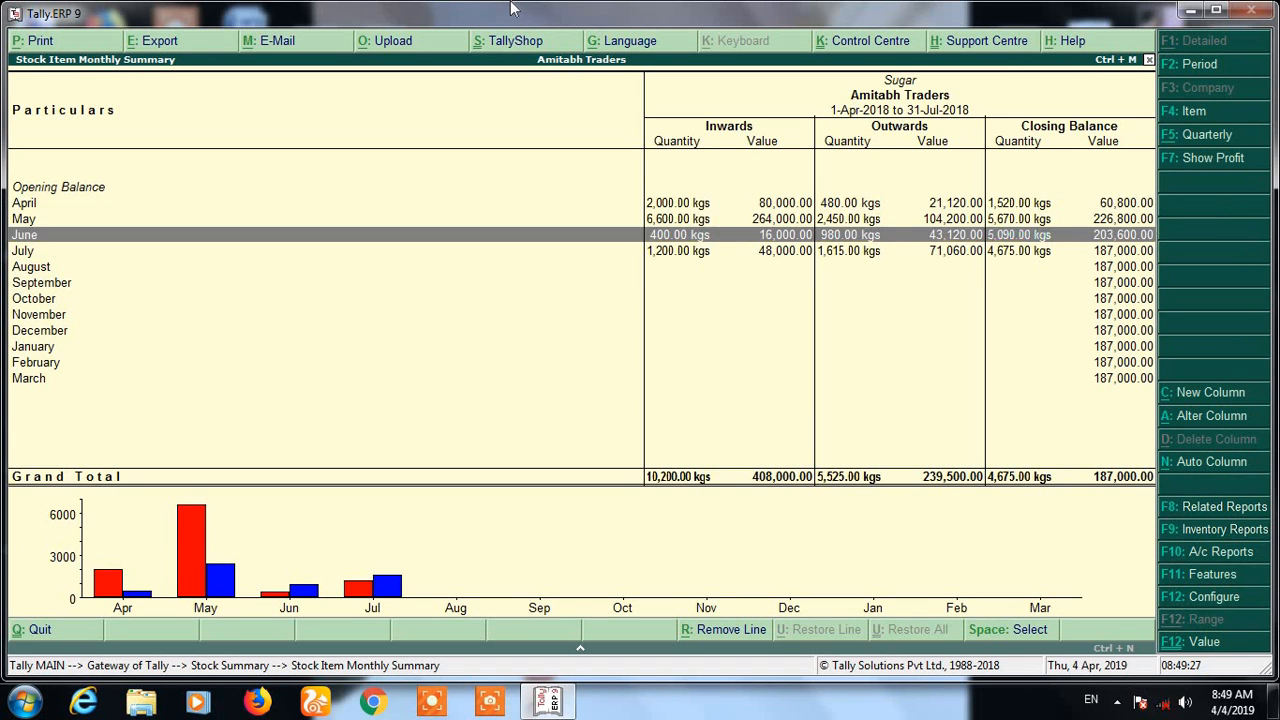
key(Up)
key(Up)
key(Up)
key(Down)
key(Down)
key(Up)
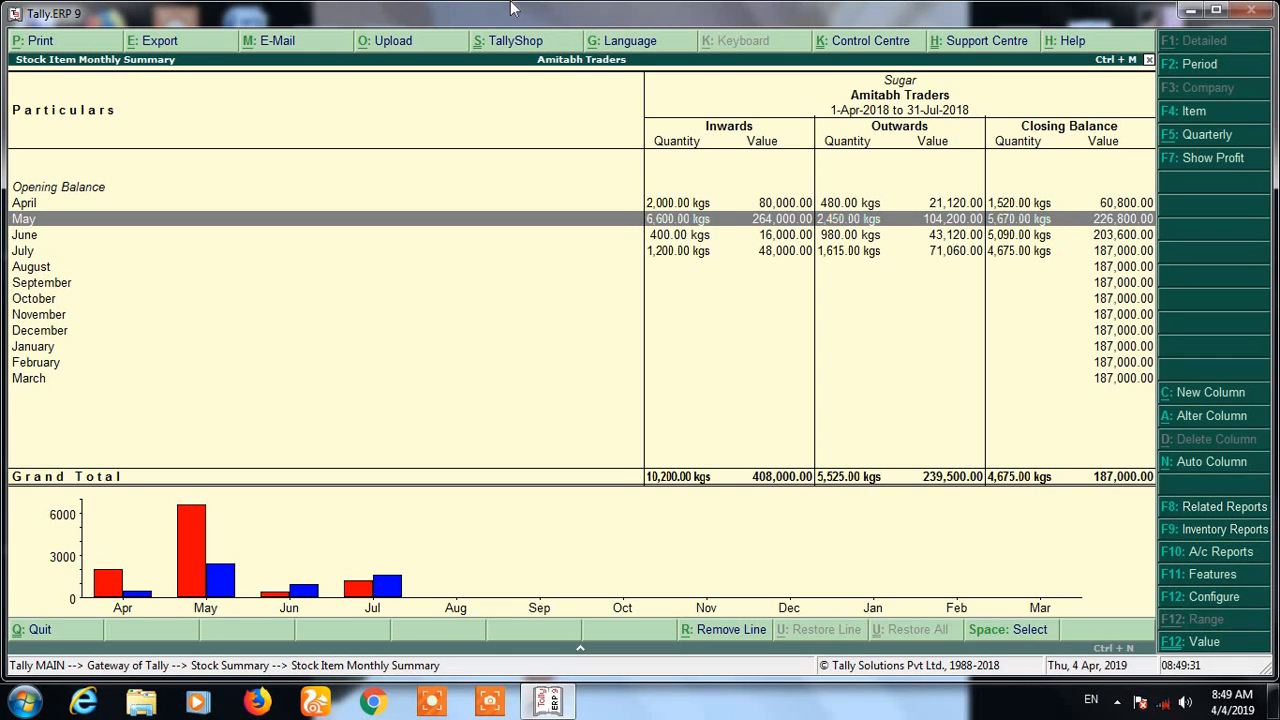
- Remove the April line from Sugar's monthly summary, restore it, and leave the stock reports
key(Up)
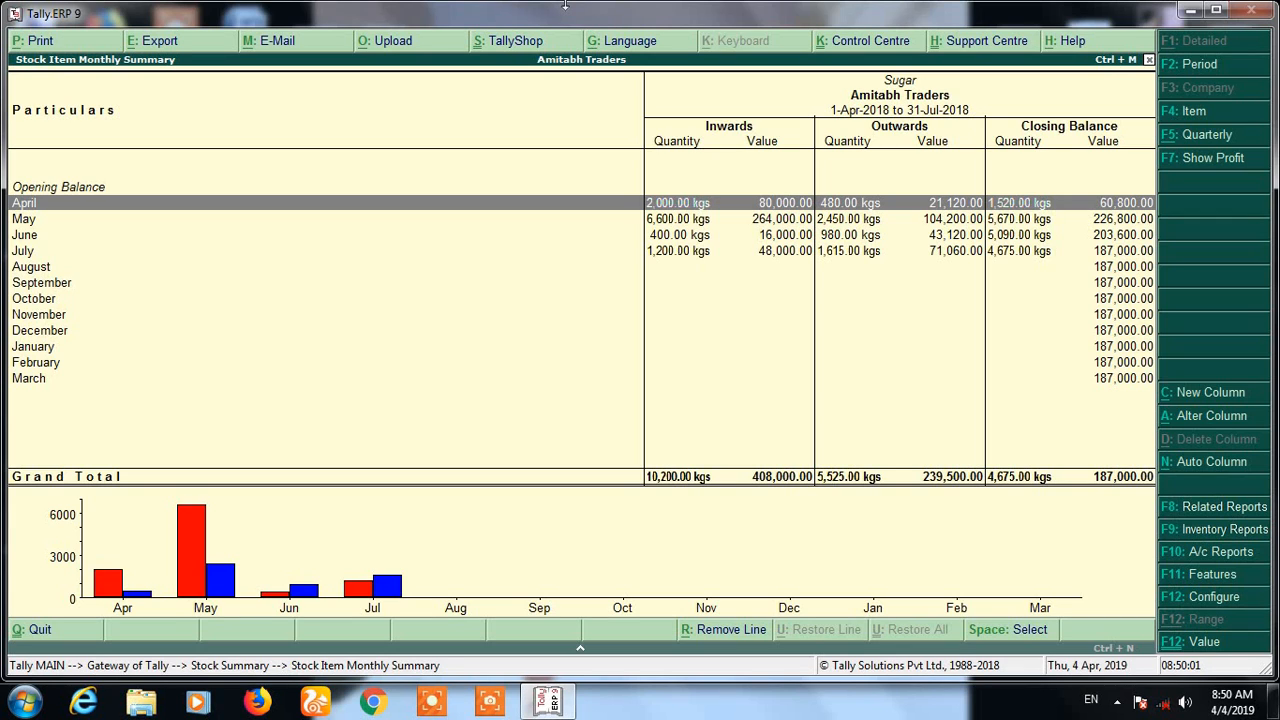
key(alt+r)
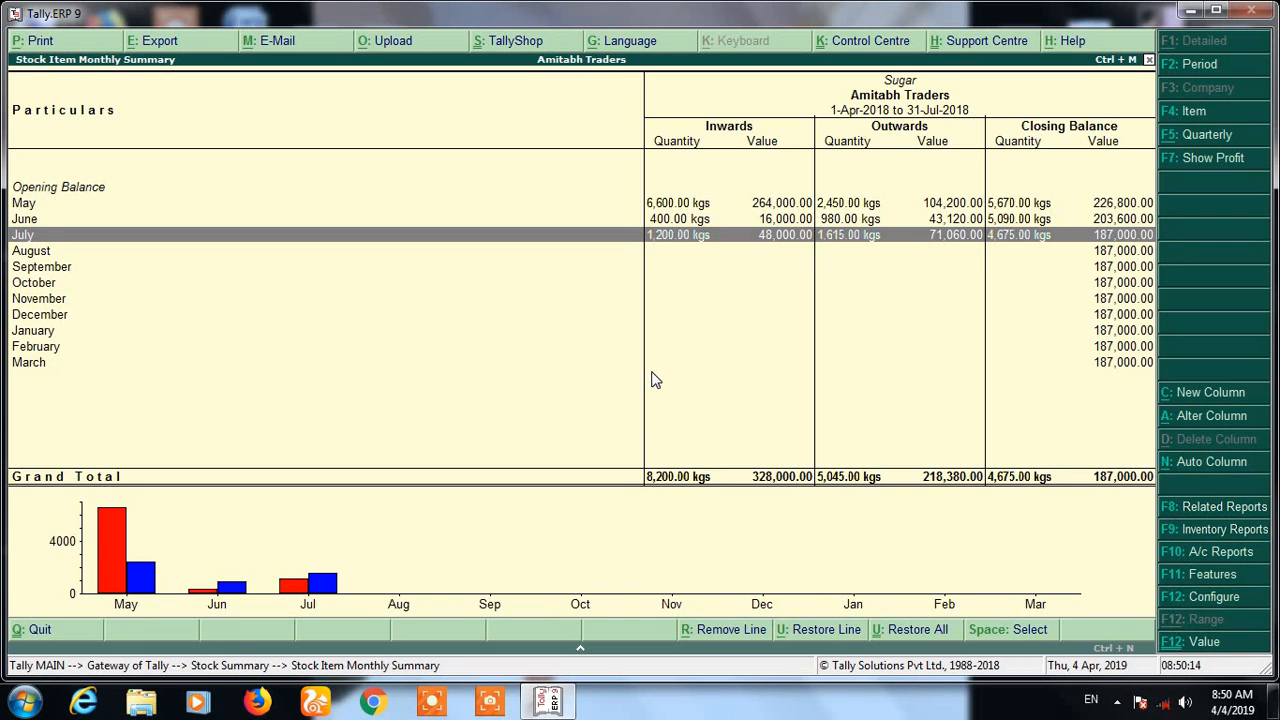
key(alt+u)
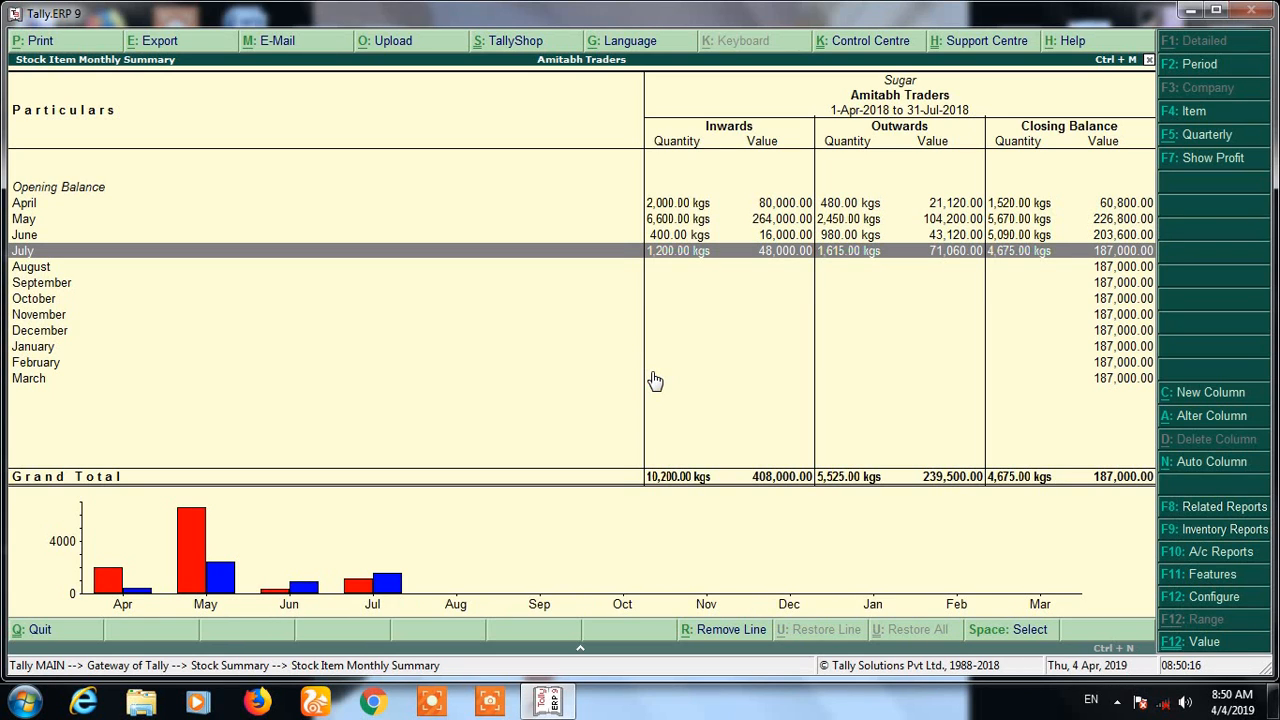
key(Escape)
key(Escape)
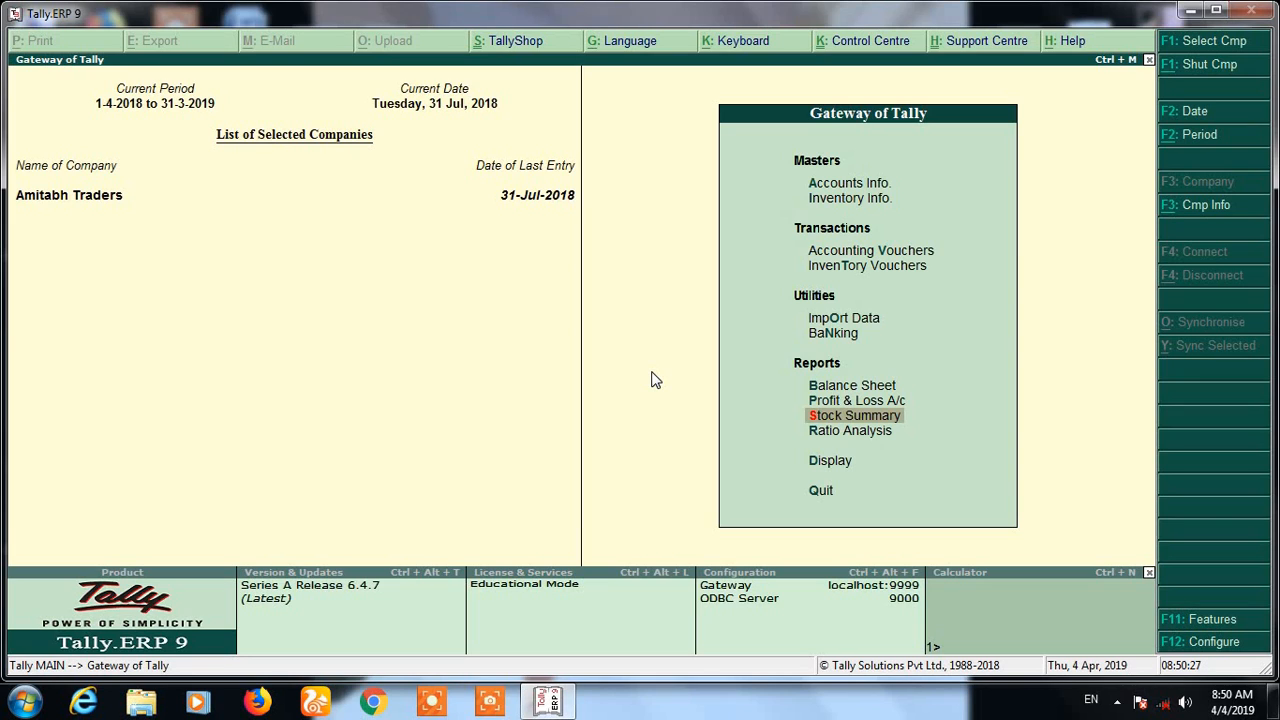
- Open the Balance Sheet and drill down into the Current Assets group summary
key(Up)
key(Up)
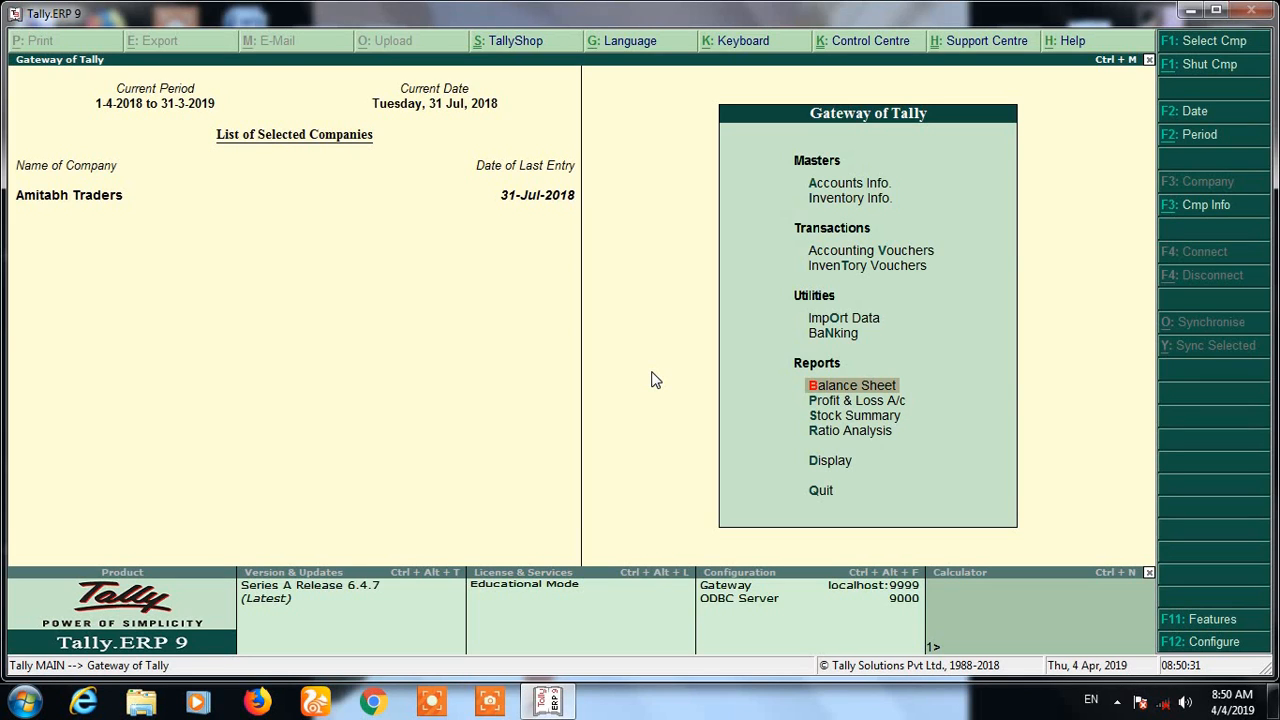
key(Return)
key(Right)
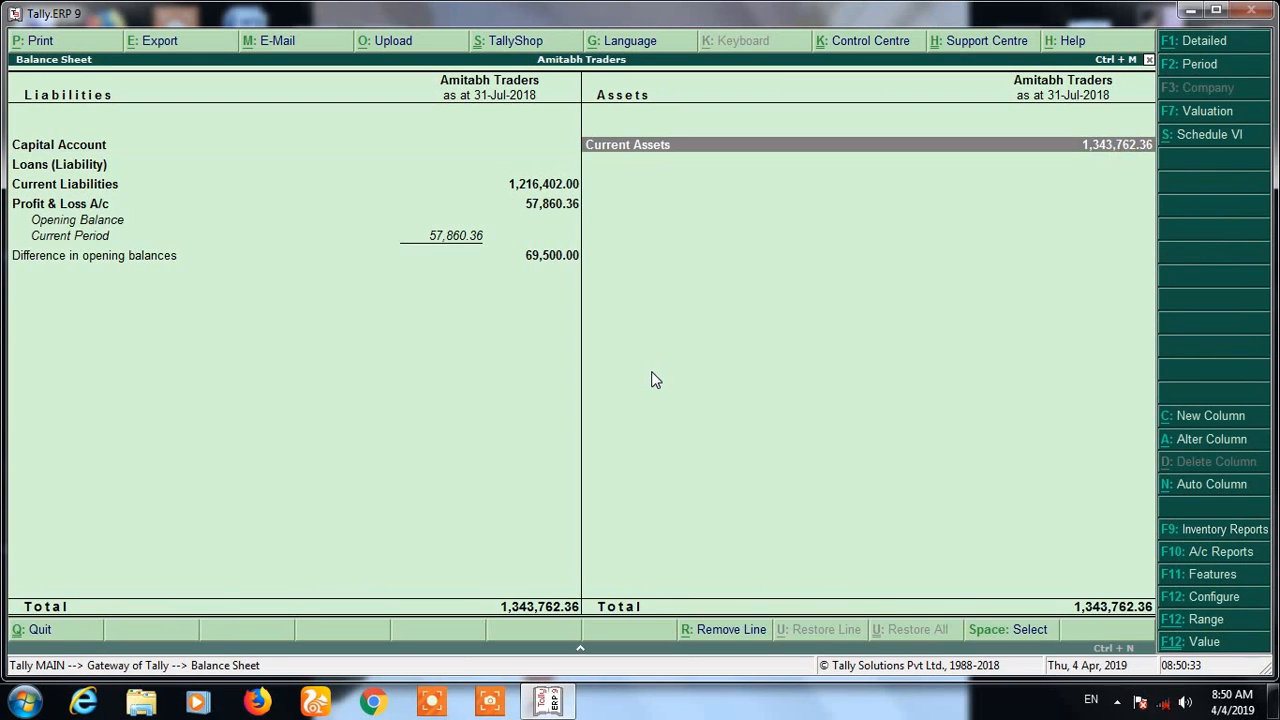
key(Return)
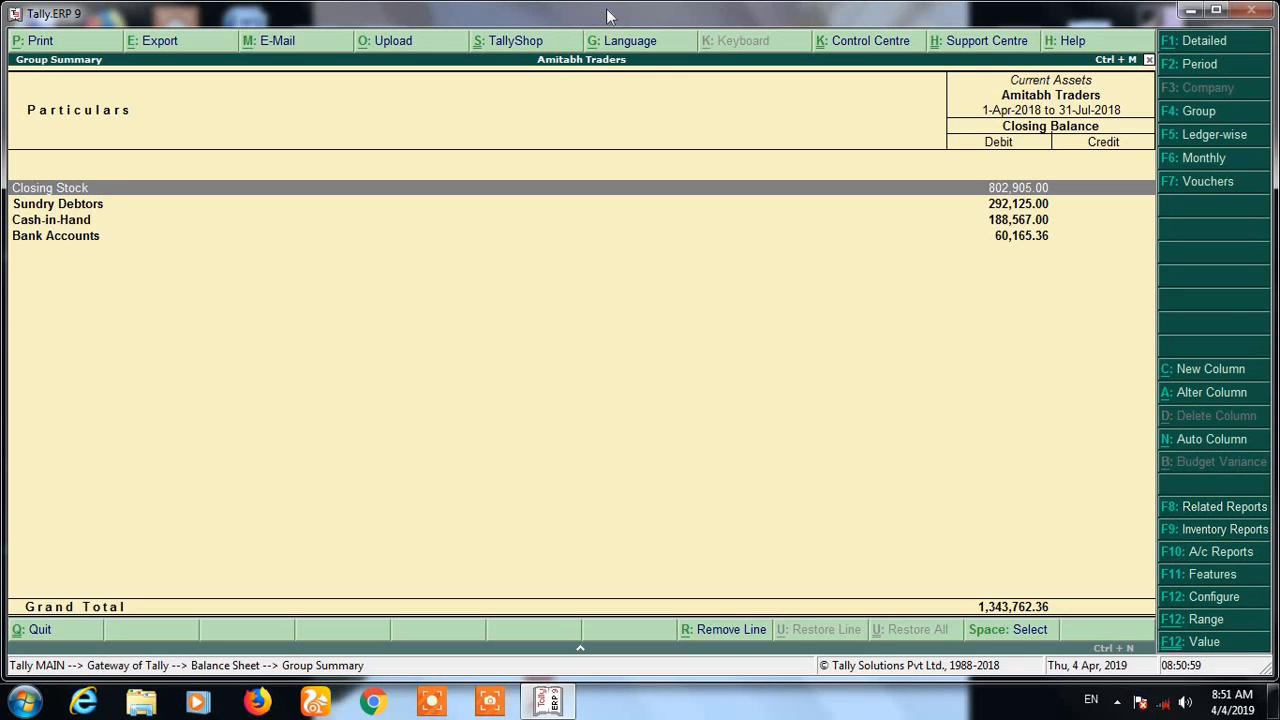
- Remove the Closing Stock line from the Current Assets summary, restore it, and return to the Gateway of Tally
key(alt+r)
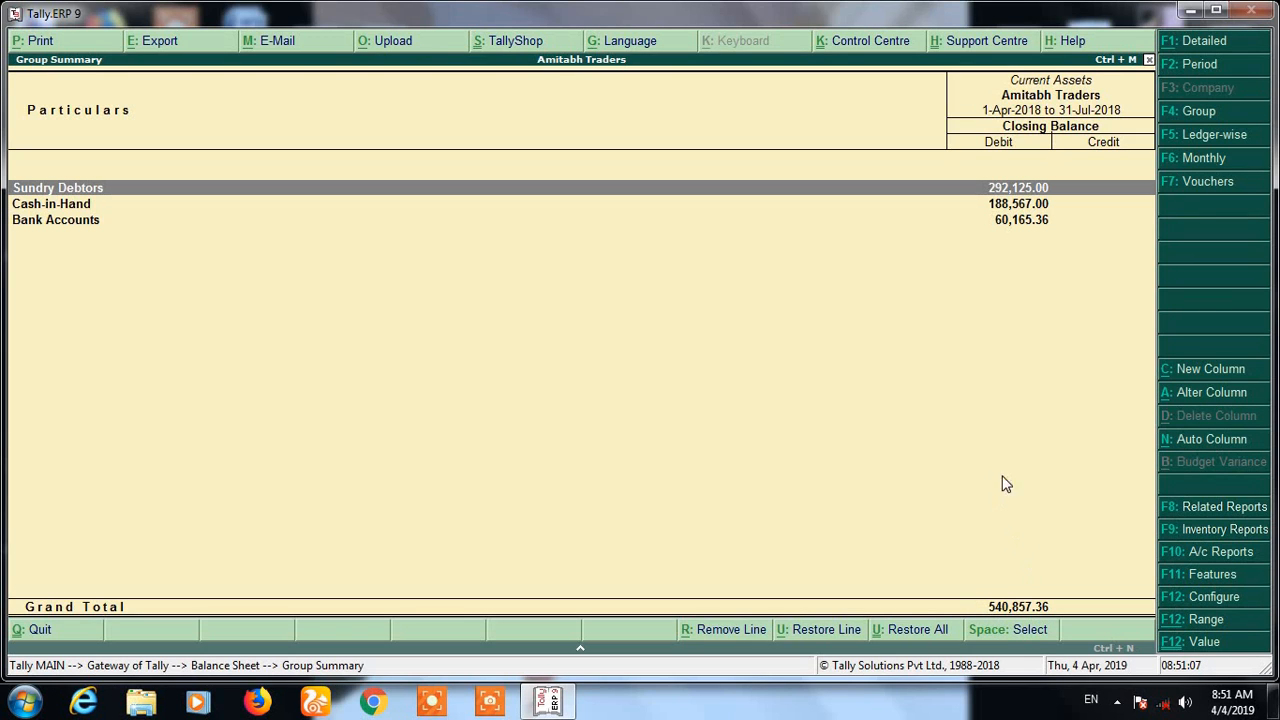
key(u)
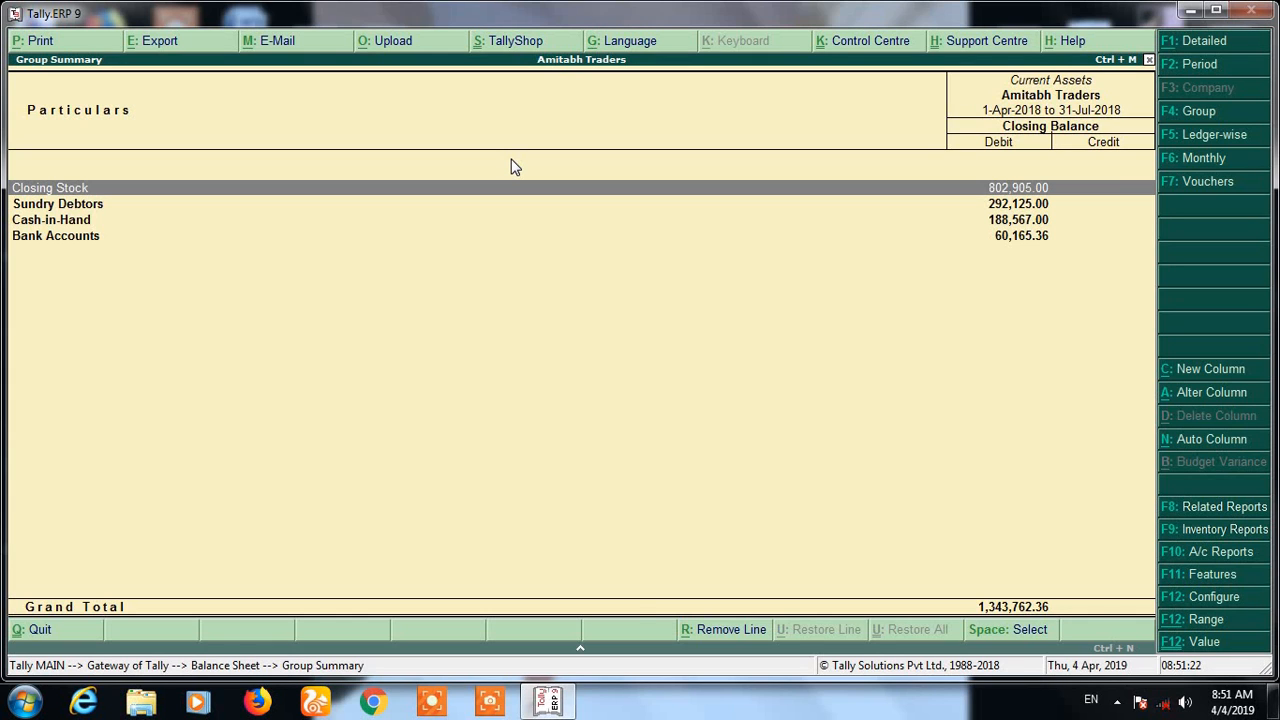
key(Escape)
key(Escape)
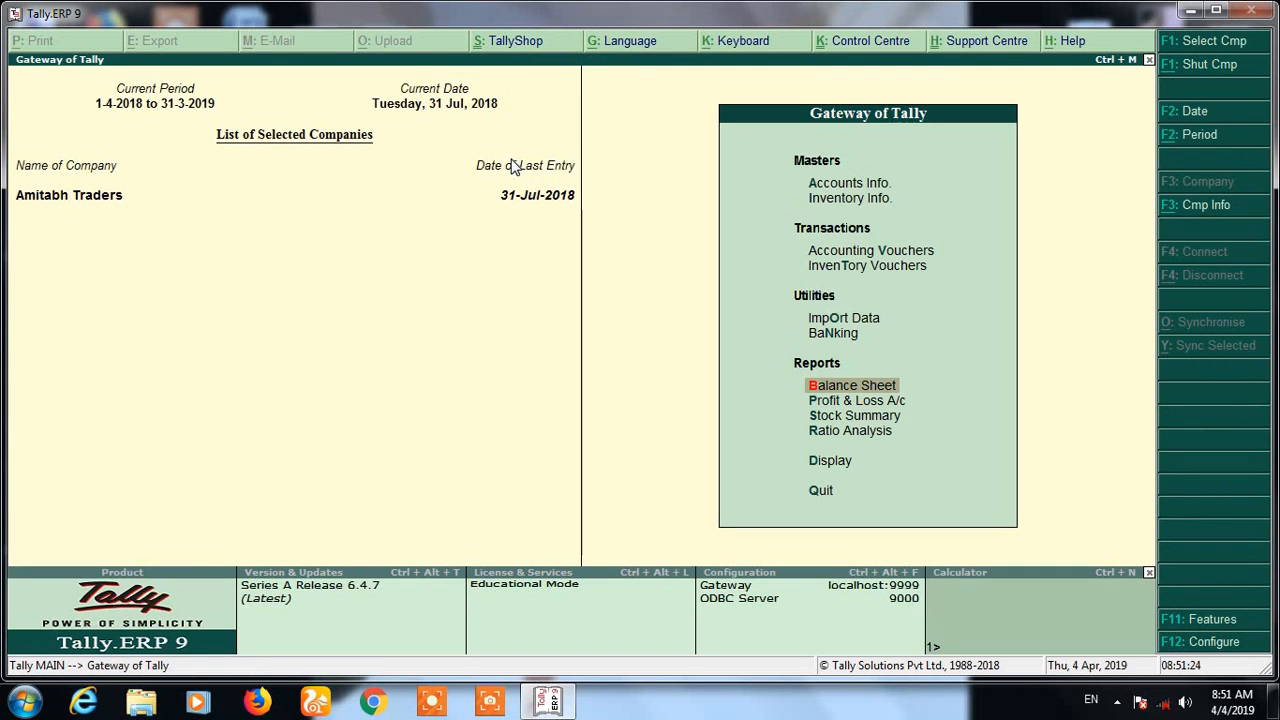
- Open the July voucher list of the Purchase Register in Account Books
key(d)
key(a)
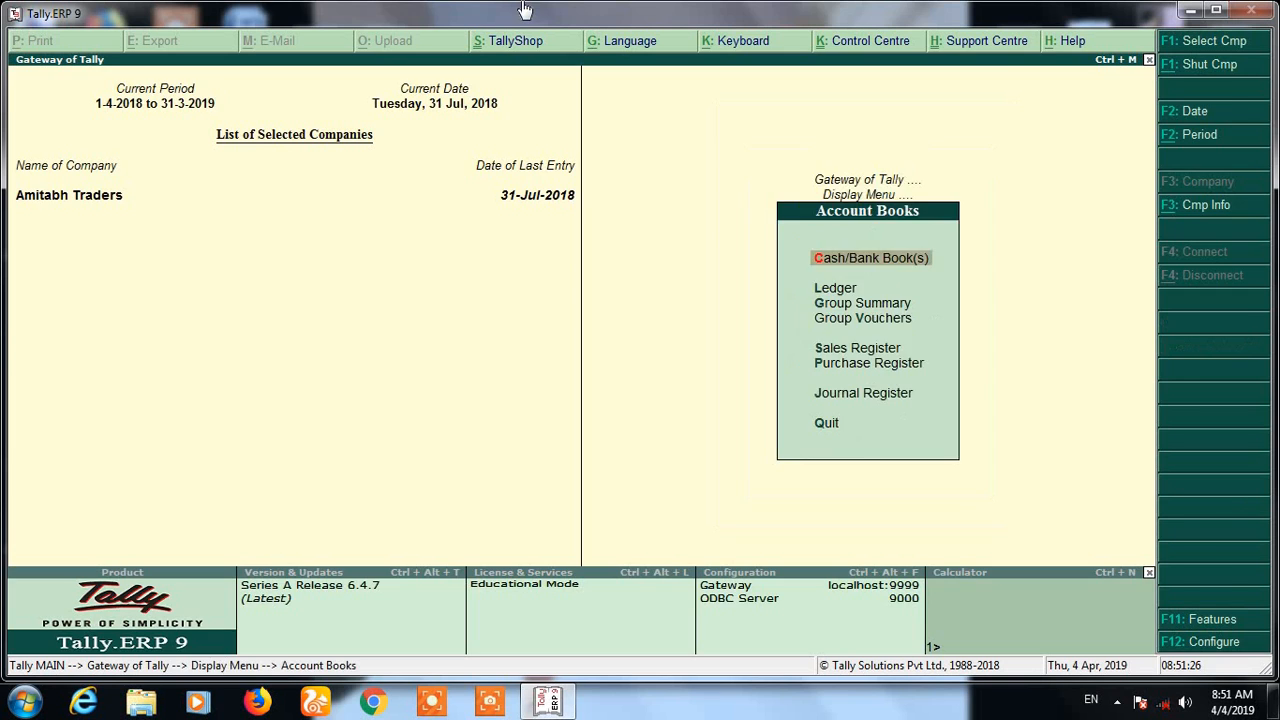
key(u)
key(Return)
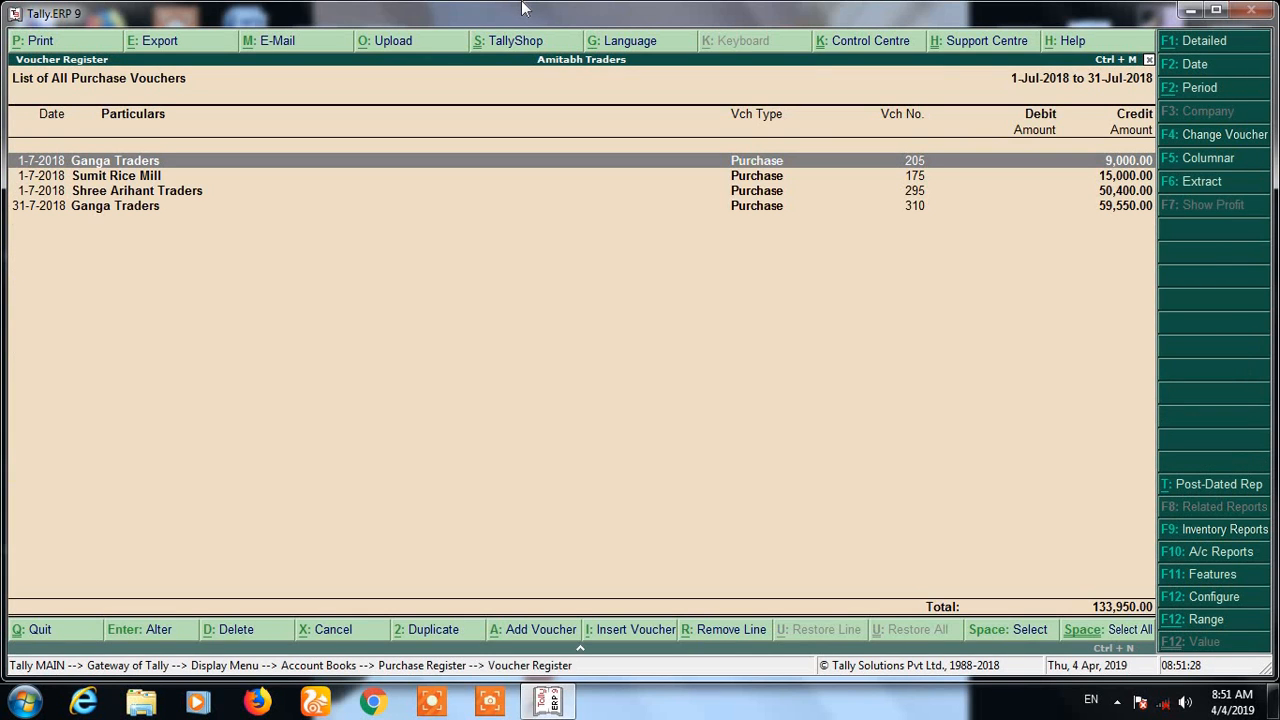
- Leave the Purchase Register and open the July voucher list of the Sales Register
key(Escape)
key(Escape)
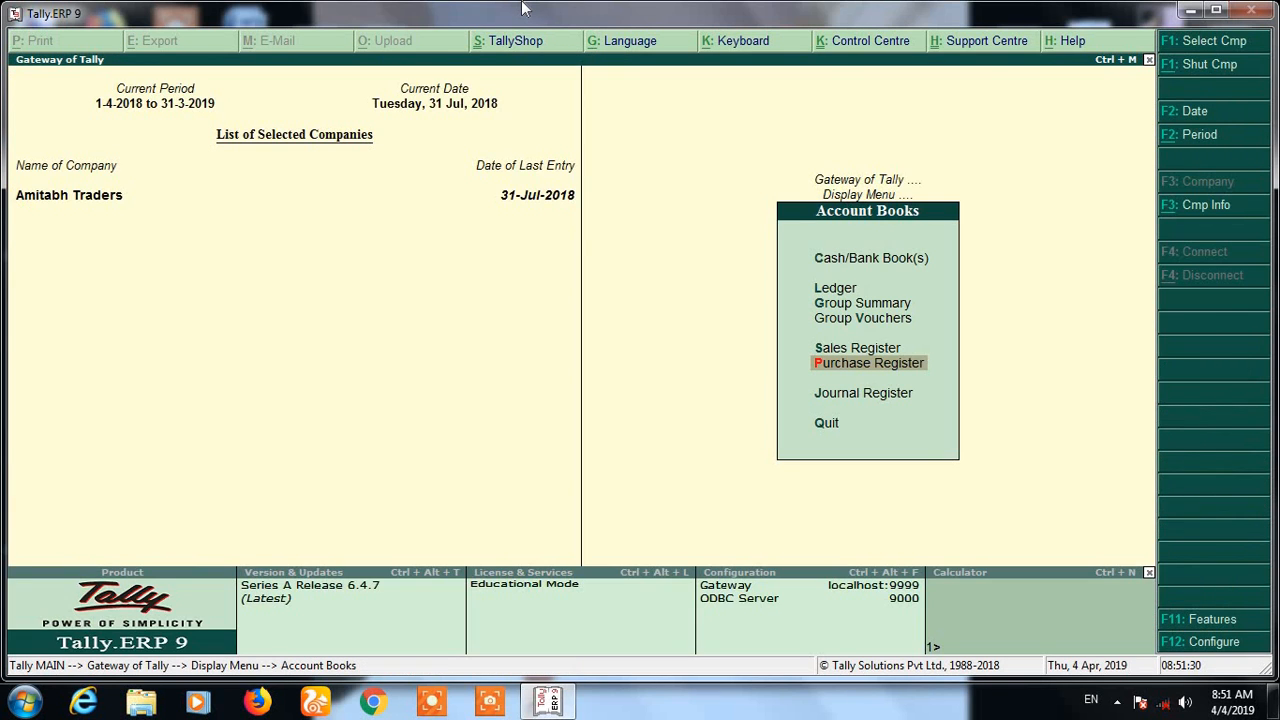
key(s)
key(Return)
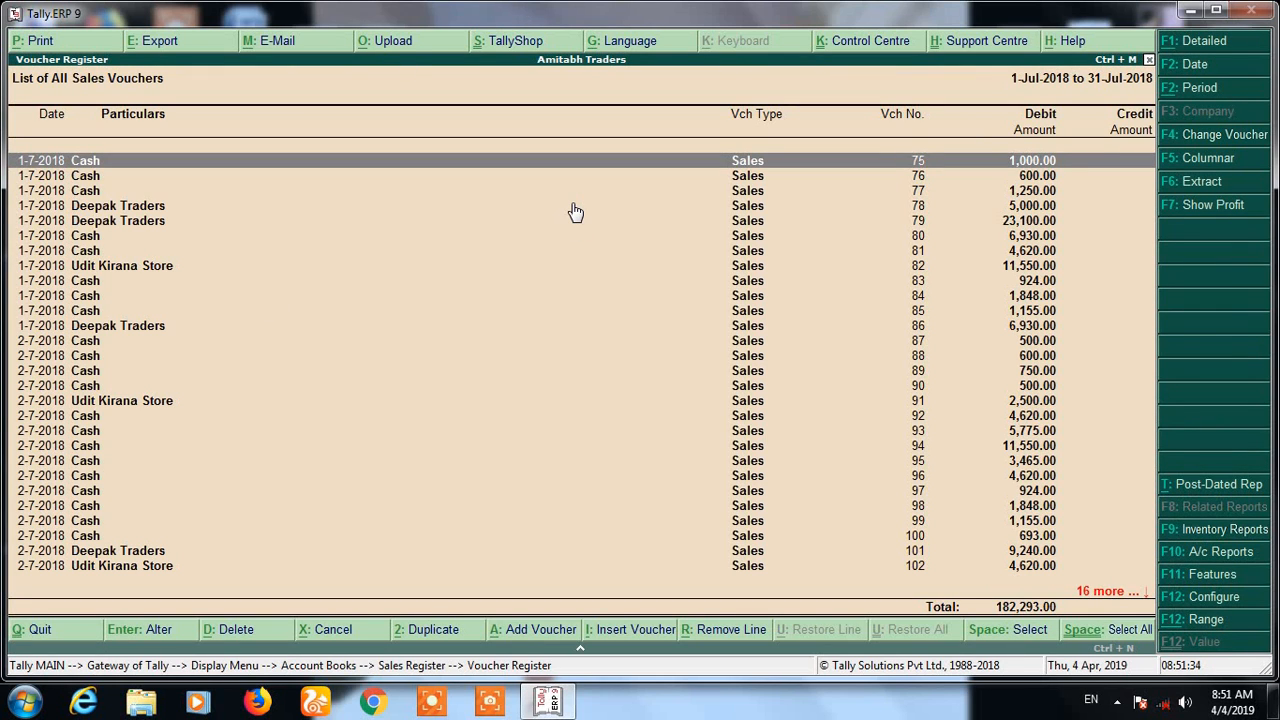
- Remove the lines of sales vouchers 118 back to 101 from the end of the July voucher list
key(Down)
key(Down)
key(Down)
key(Down)
key(Down)
key(Down)
key(Down)
key(Down)
key(Down)
key(Down)
key(Down)
key(Down)
key(Down)
key(Down)
key(Down)
key(Down)
key(Down)
key(Down)
key(Down)
key(Down)
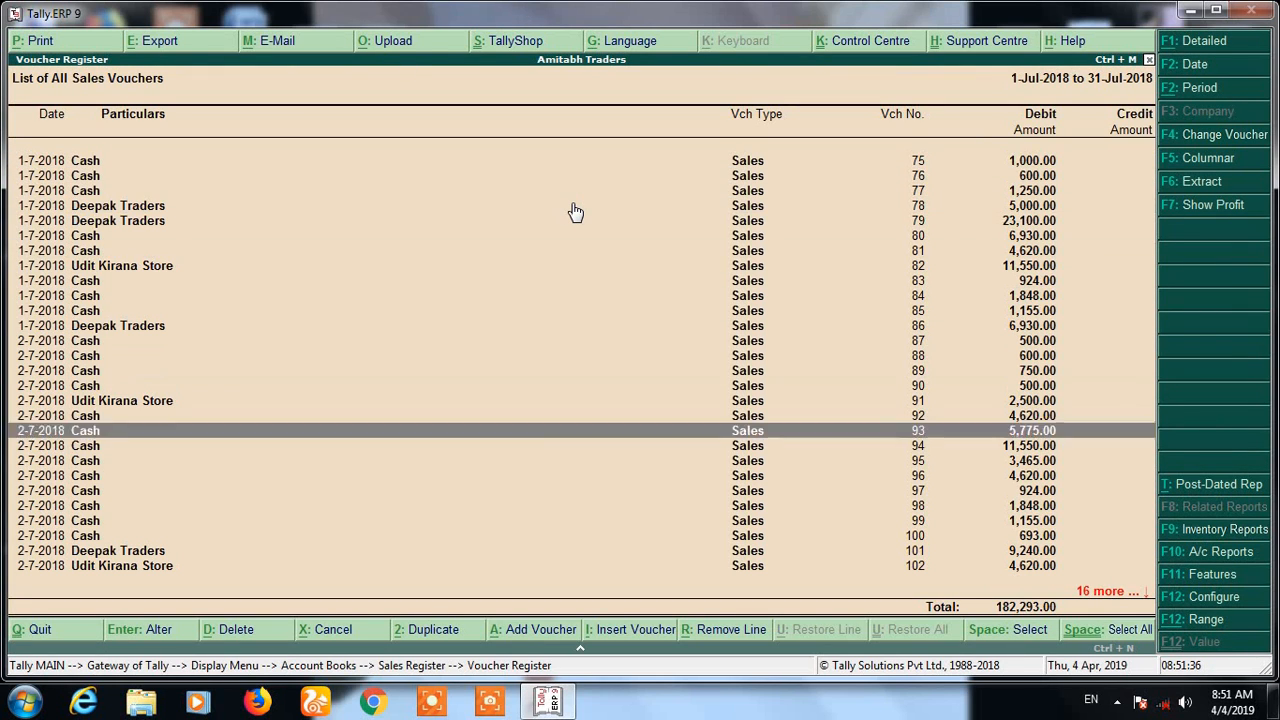
key(Down)
key(Down)
key(Down)
key(Down)
key(Down)
key(Down)
key(Down)
key(Down)
key(Down)
key(Down)
key(Down)
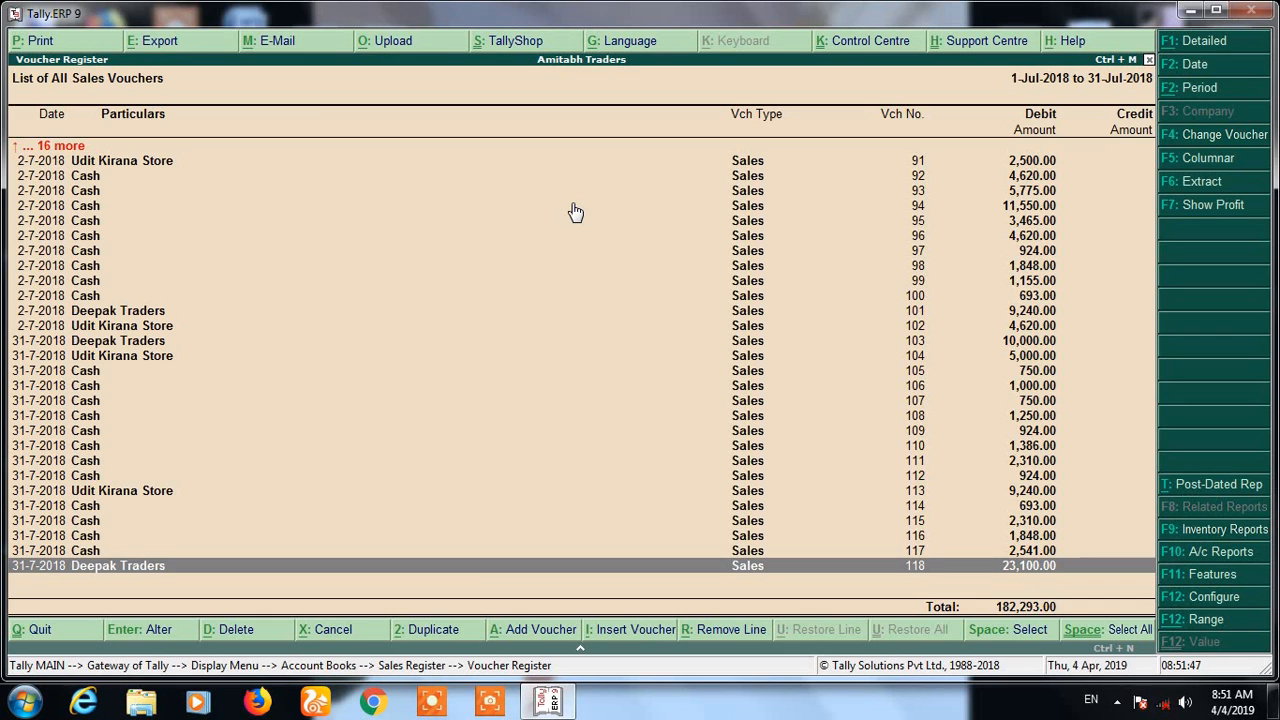
key(alt+r)
key(alt+r)
key(alt+r)
key(alt+r)
key(alt+r)
key(alt+r)
key(alt+r)
key(alt+r)
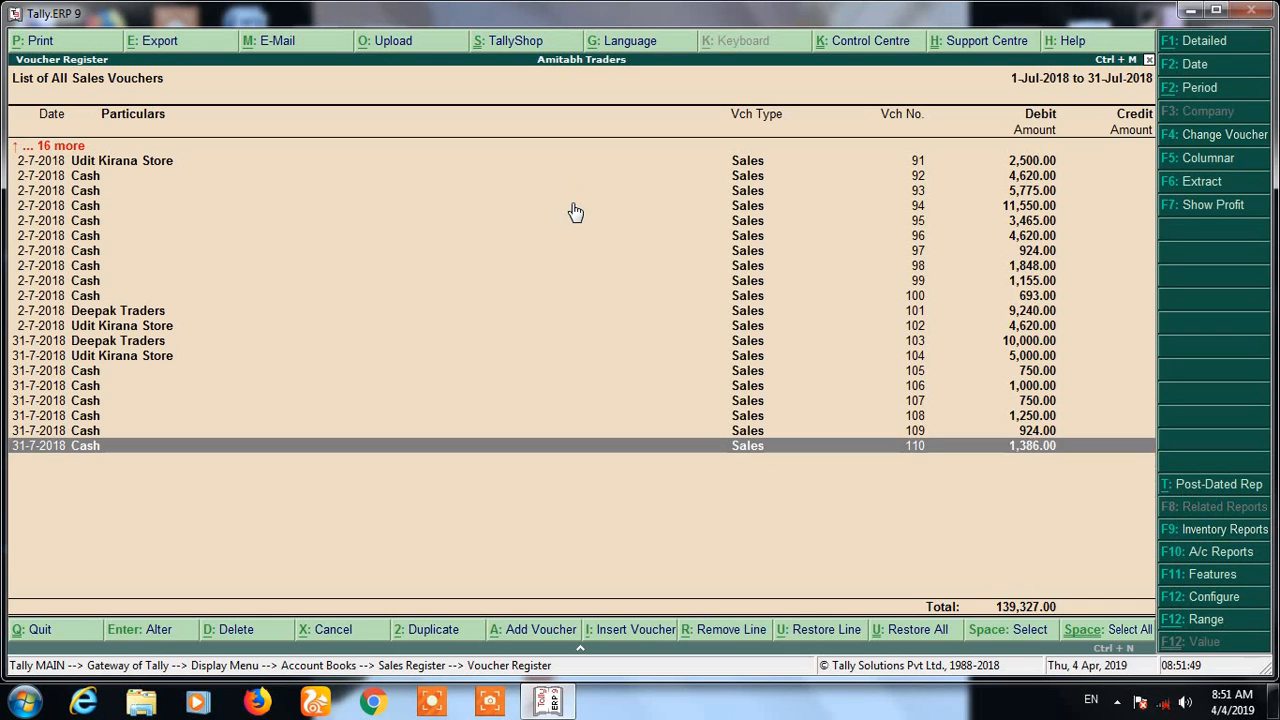
key(alt+r)
key(alt+r)
key(alt+r)
key(alt+r)
key(alt+r)
key(alt+r)
key(alt+r)
key(alt+r)
key(alt+r)
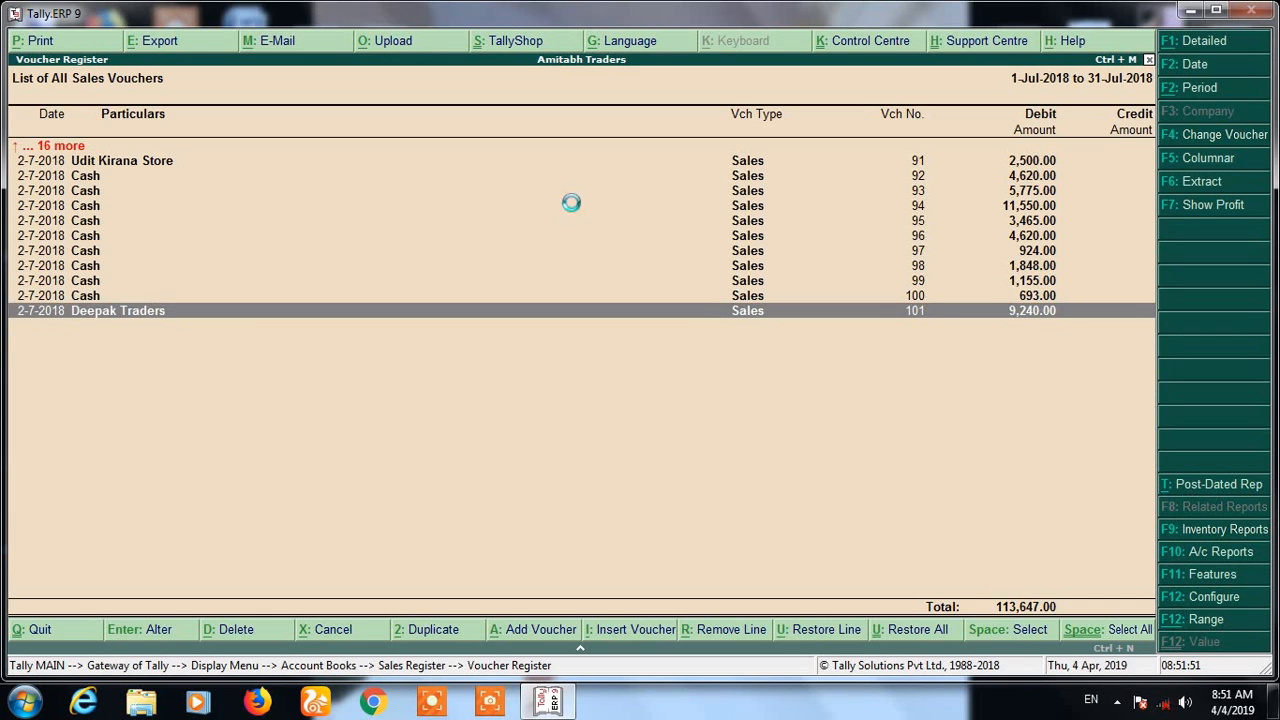
key(alt+r)
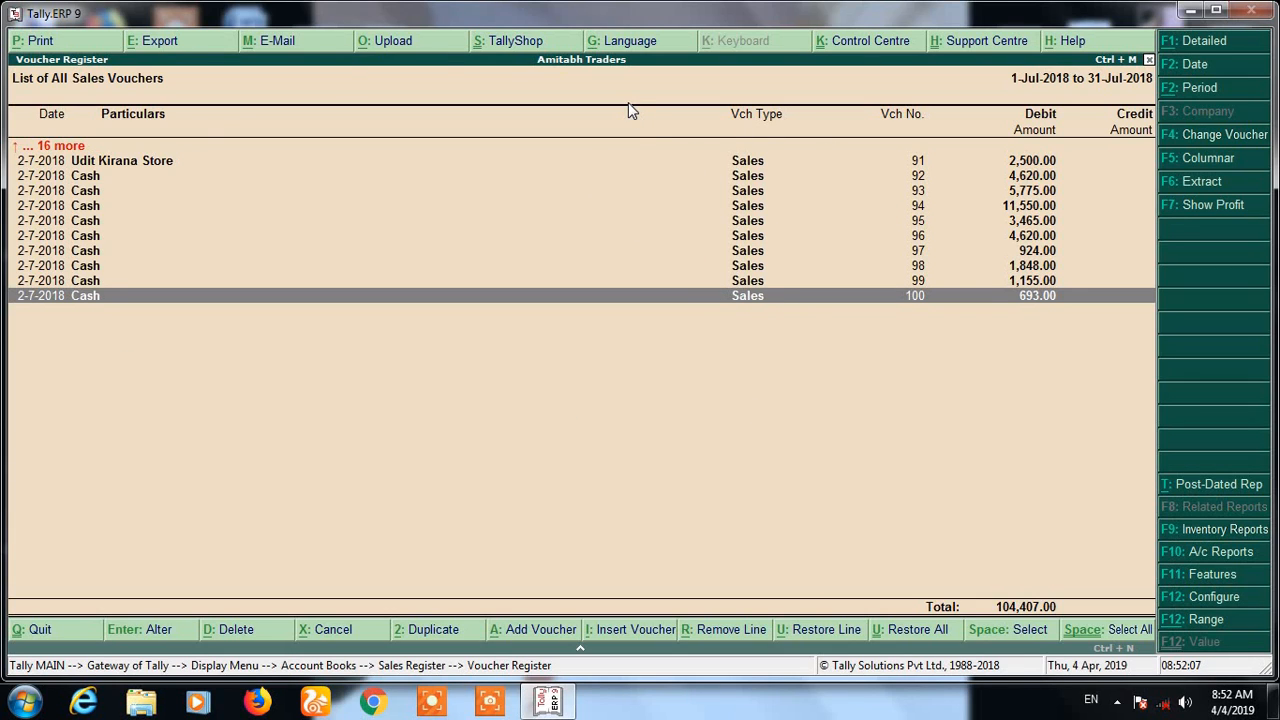
- Exit and reopen the July sales voucher list to reset the removed lines, and select the last voucher
key(Escape)
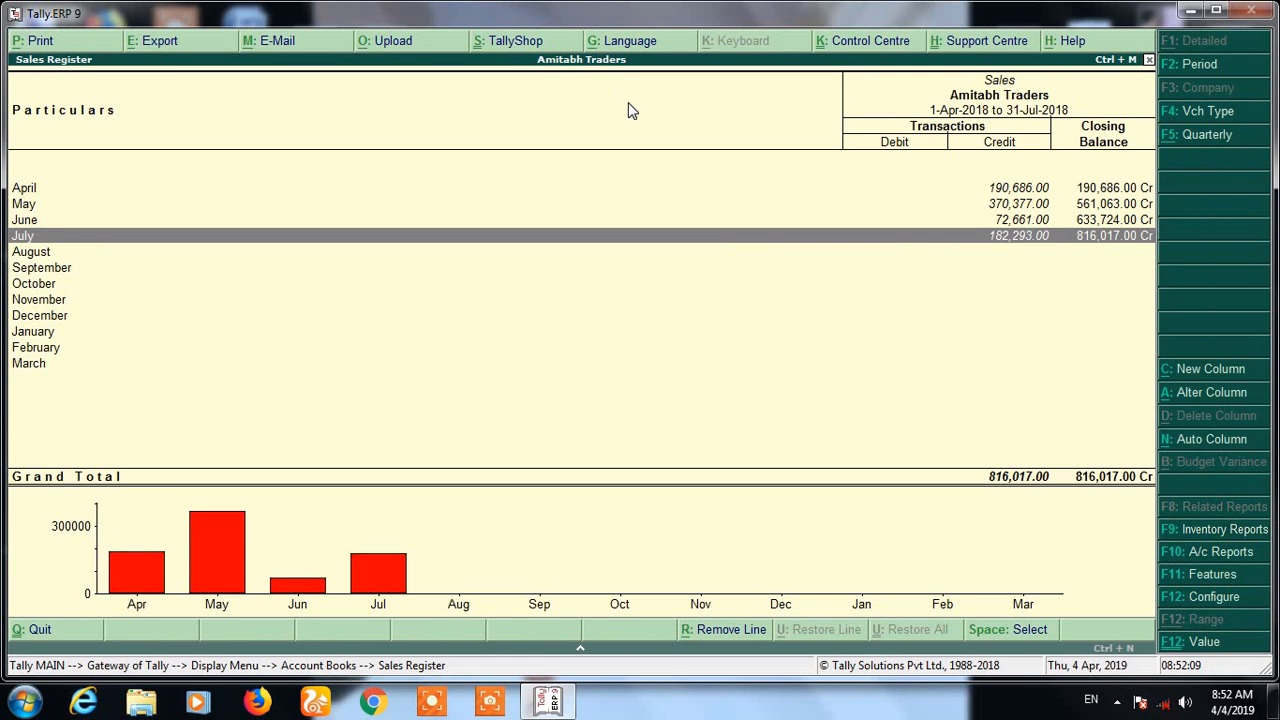
key(Return)
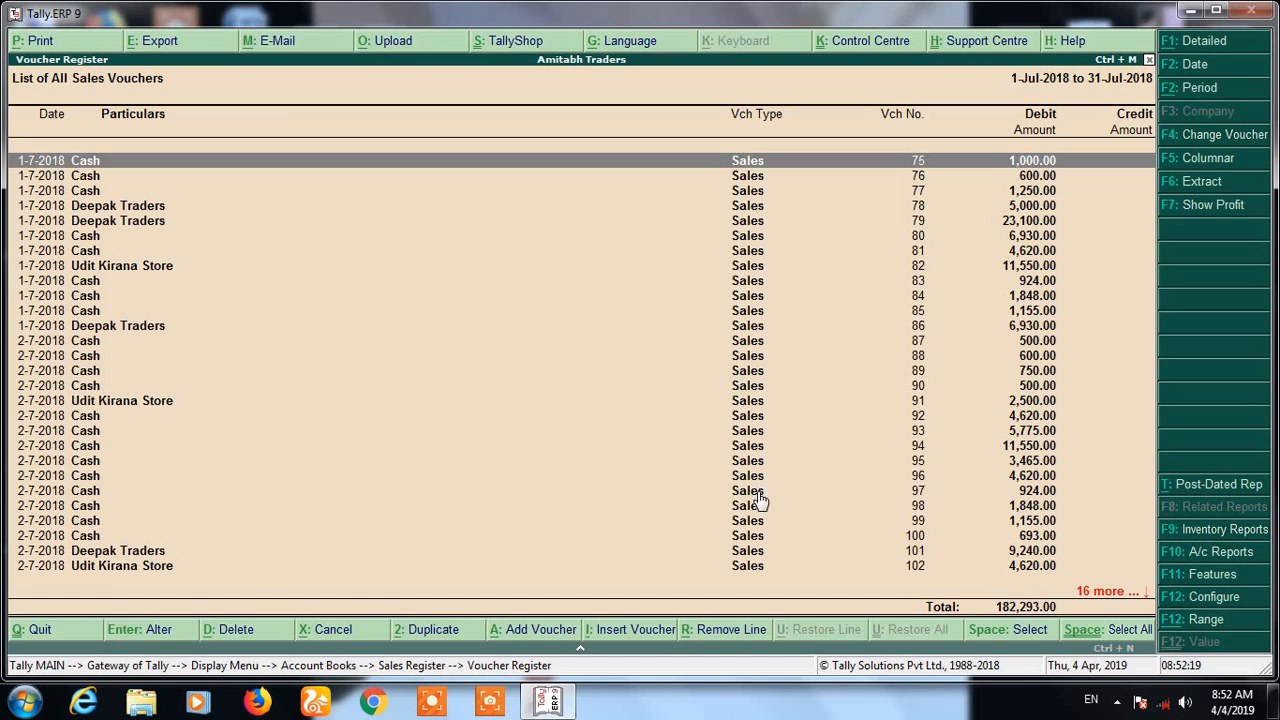
key(End)
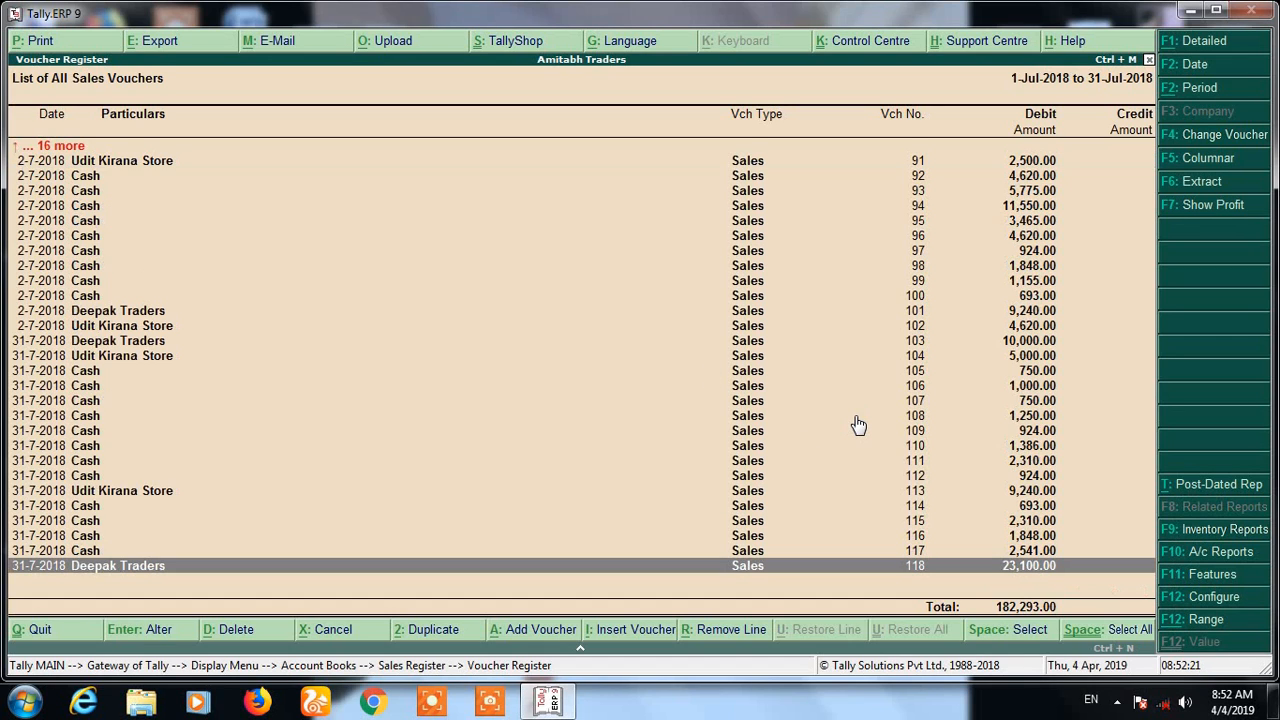
- Remove sales voucher lines 118 to 101 from the July list again, one by one from the last entry upward
key(alt+r)
key(alt+r)
key(alt+r)
key(alt+r)
key(alt+r)
key(alt+r)
key(alt+r)
key(alt+r)
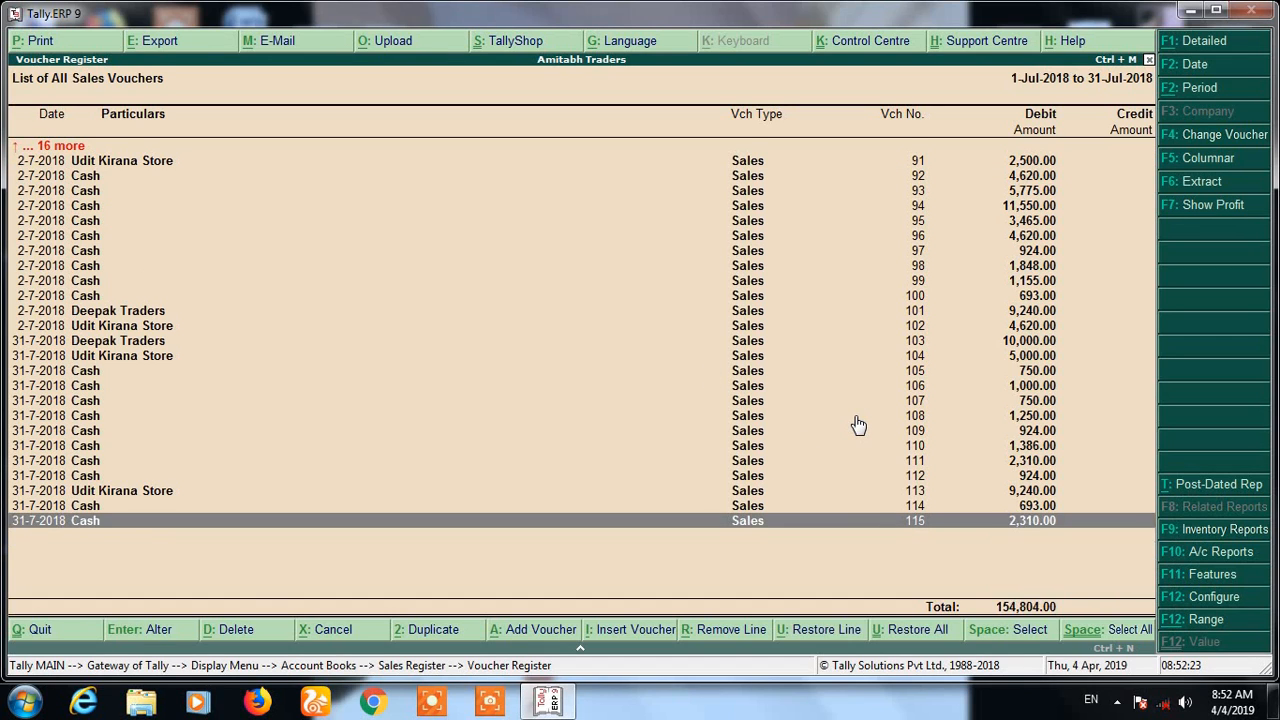
key(alt+r)
key(alt+r)
key(alt+r)
key(alt+r)
key(alt+r)
key(alt+r)
key(alt+r)
key(alt+r)
key(alt+r)
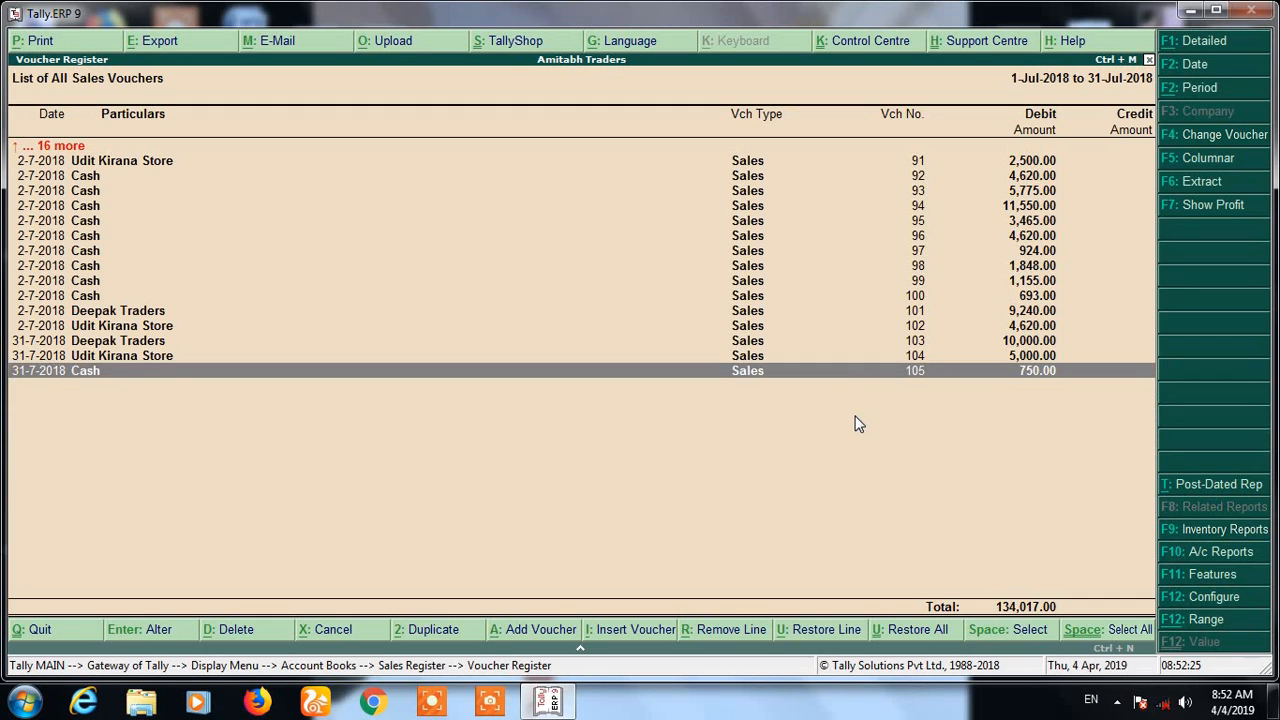
key(alt+r)
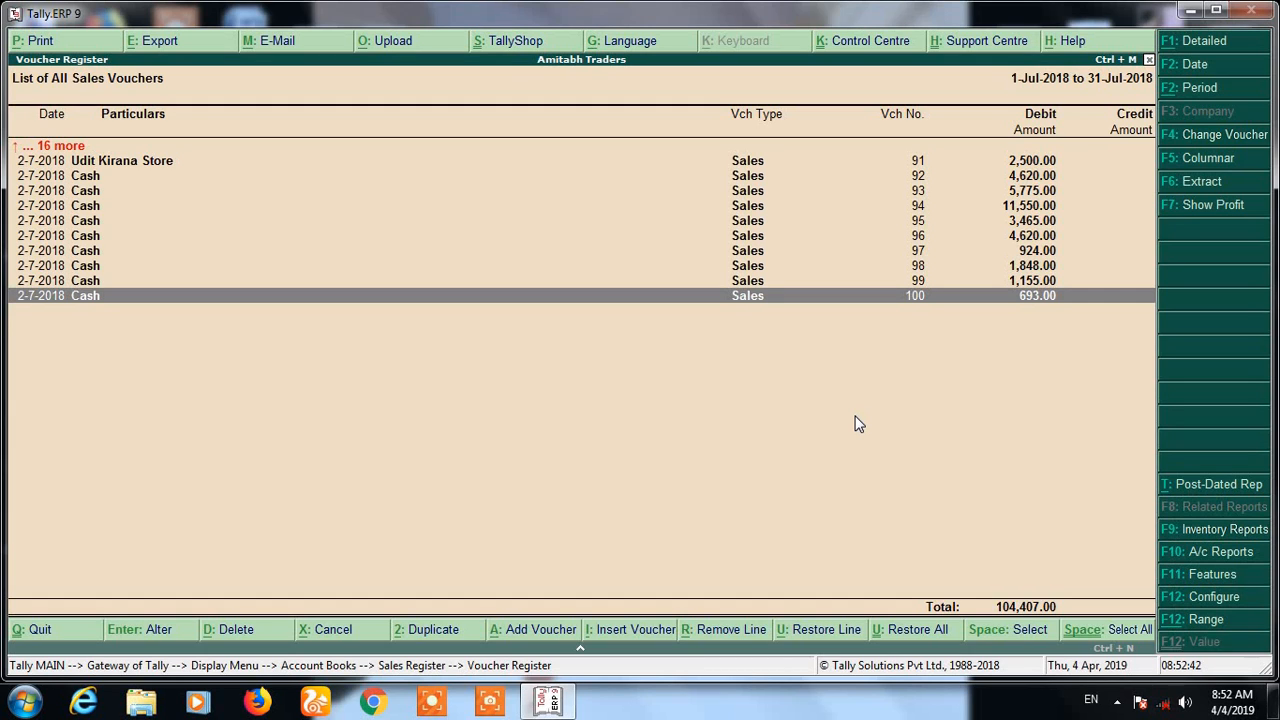
- Restore sales vouchers 101 to 115 one line at a time, and bring back the rest with Restore All
key(alt+u)
key(alt+u)
key(alt+u)
key(alt+u)
key(alt+u)
key(alt+u)
key(alt+u)
key(alt+u)
key(alt+u)
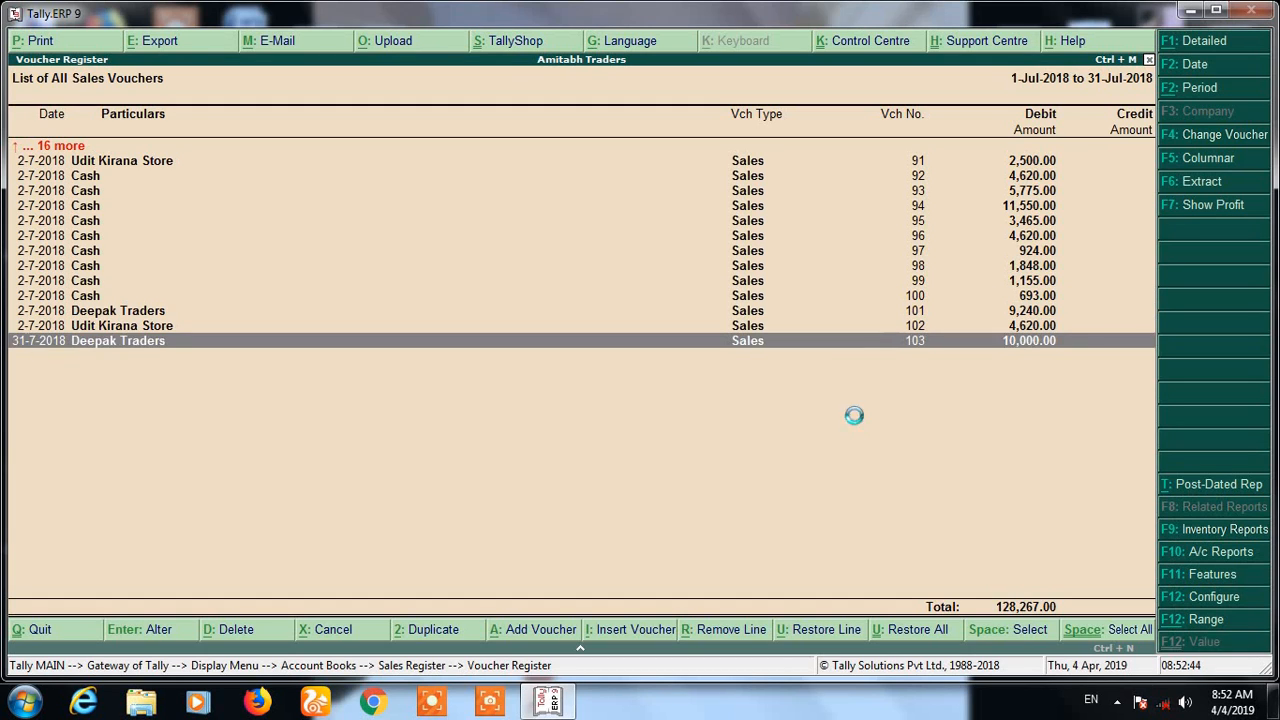
key(alt+u)
key(alt+u)
key(alt+u)
key(alt+u)
key(alt+u)
key(alt+u)
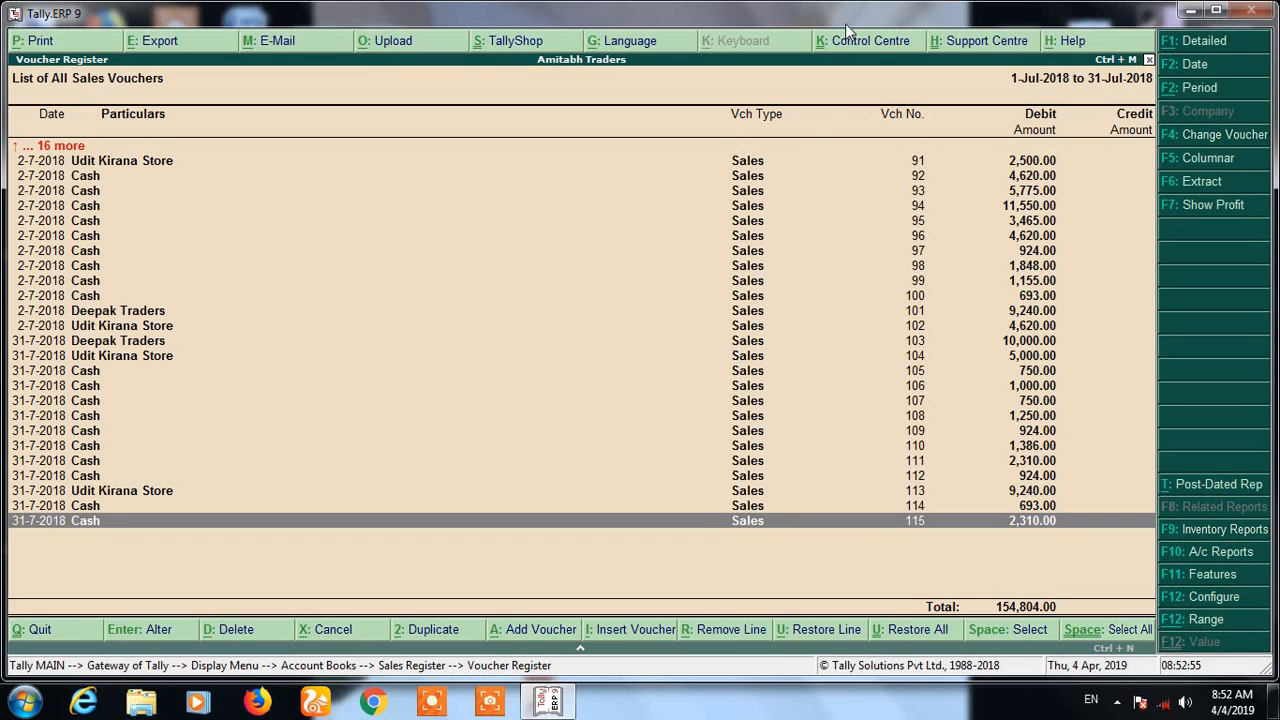
key(ctrl+u)
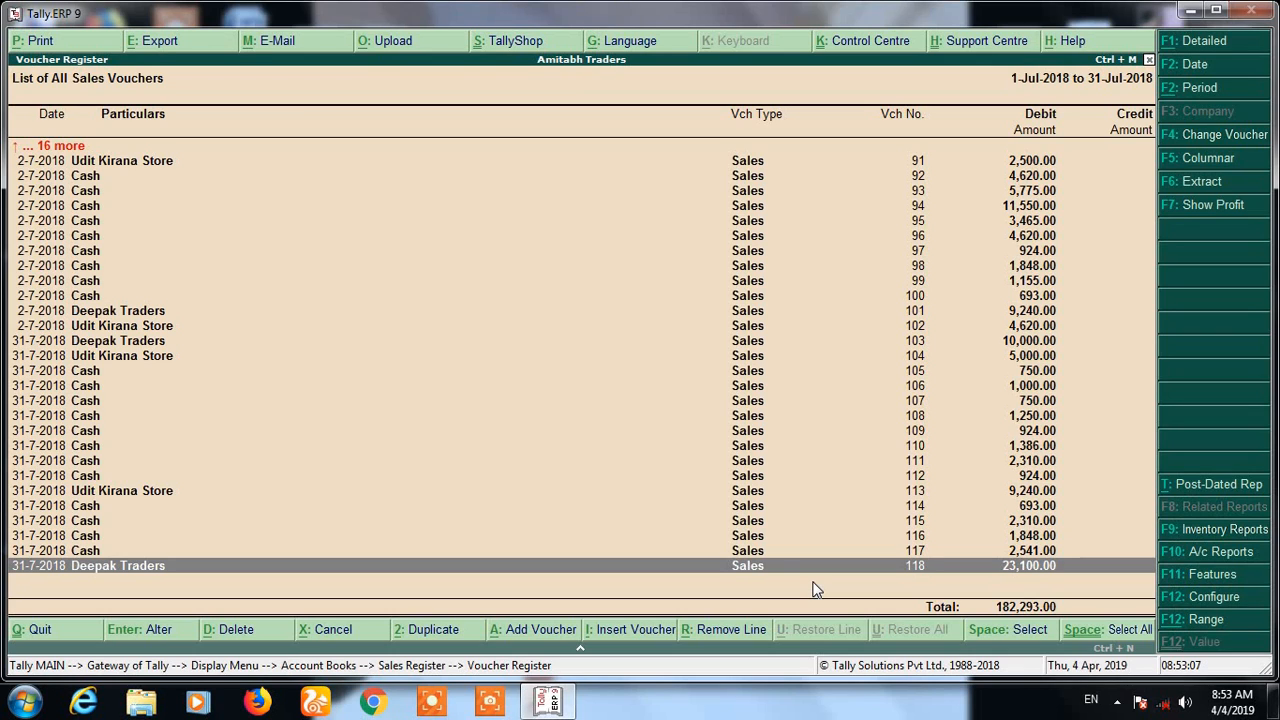
- Remove every voucher line after voucher 100 from the fully restored July sales list
key(alt+r)
key(alt+r)
key(alt+r)
key(alt+r)
key(alt+r)
key(alt+r)
key(alt+r)
key(alt+r)
key(alt+r)
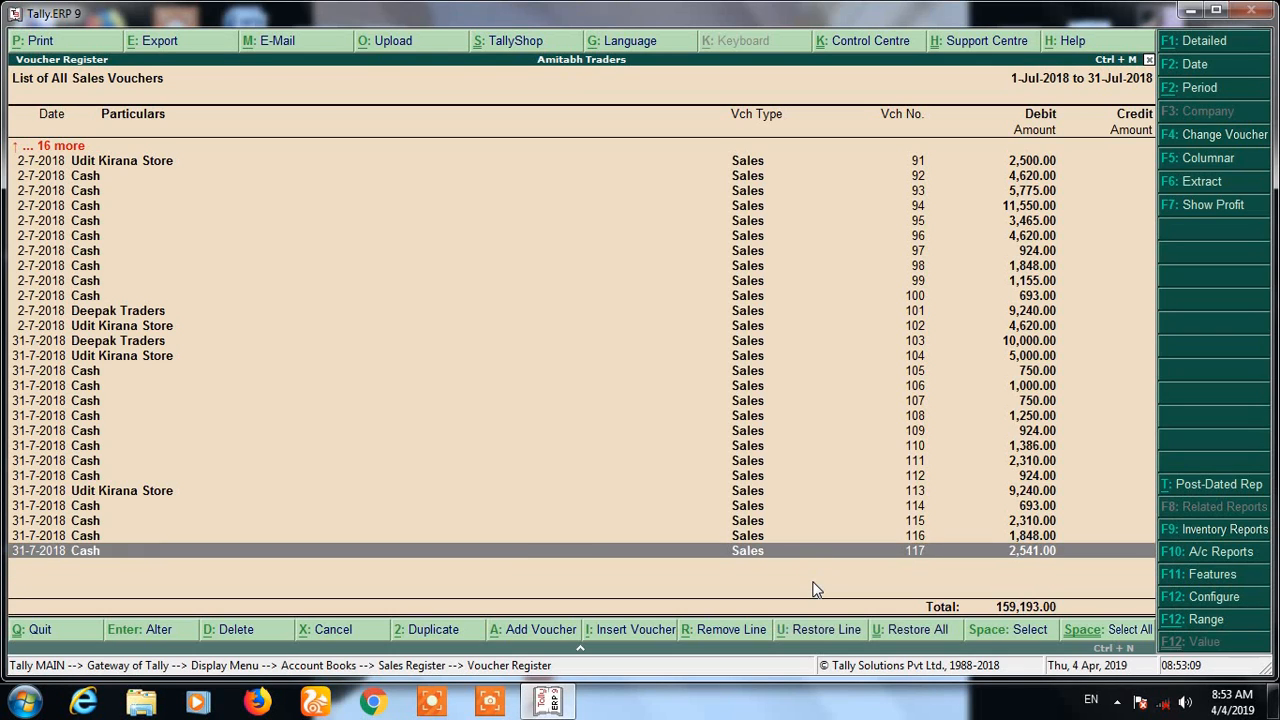
key(alt+r)
key(alt+r)
key(alt+r)
key(alt+r)
key(alt+r)
key(alt+r)
key(alt+r)
key(alt+r)
key(alt+r)
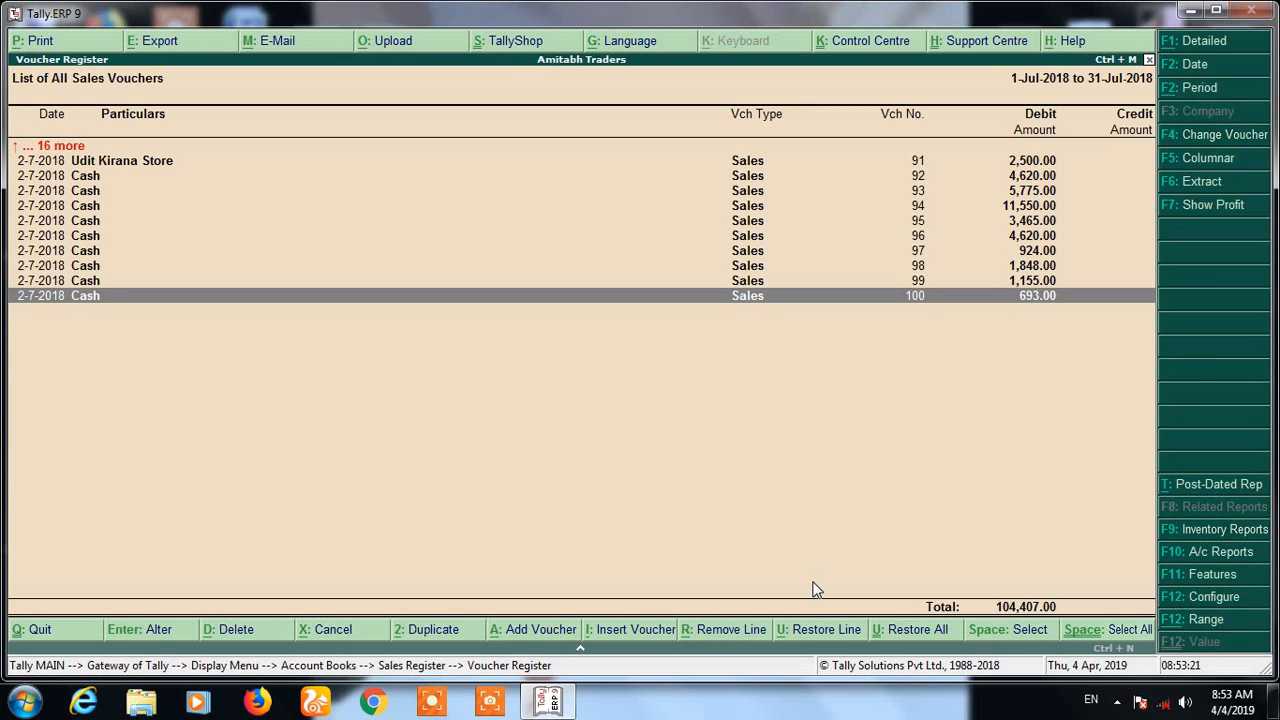
- Reopen the July sales voucher list to reset its removed lines, and return to the Gateway of Tally
key(Escape)
key(Return)
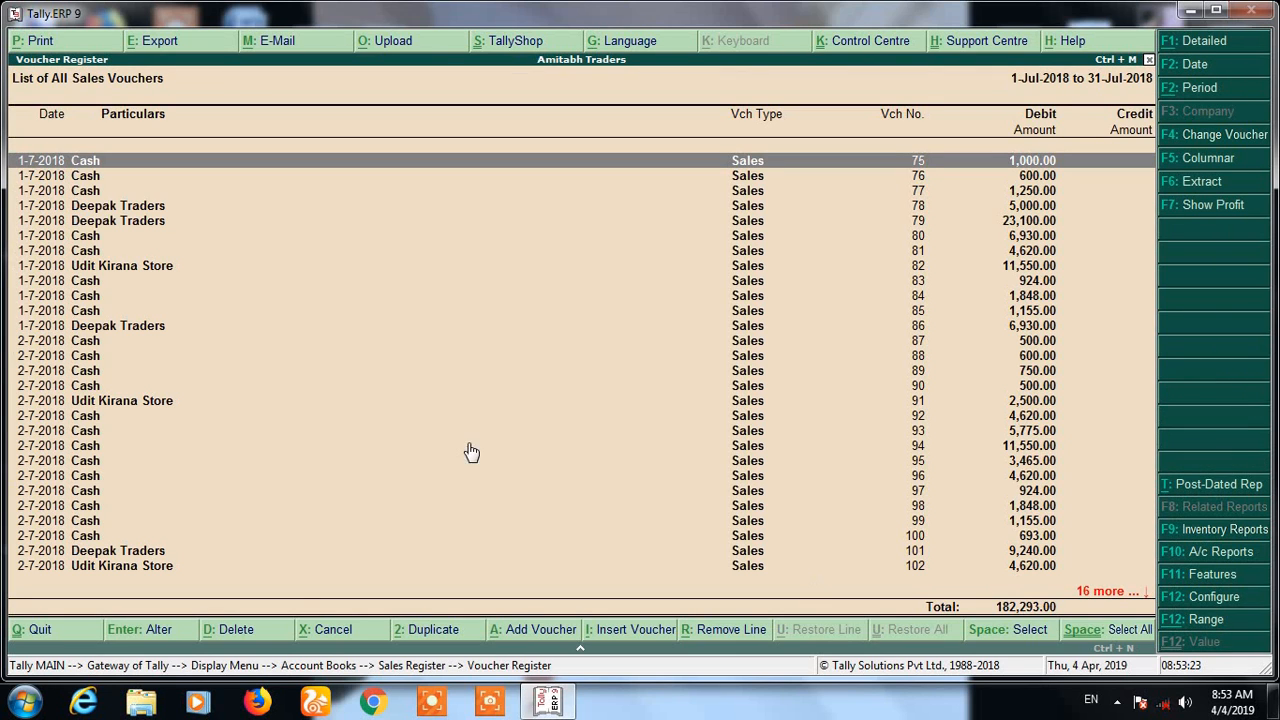
key(Escape)
key(Escape)
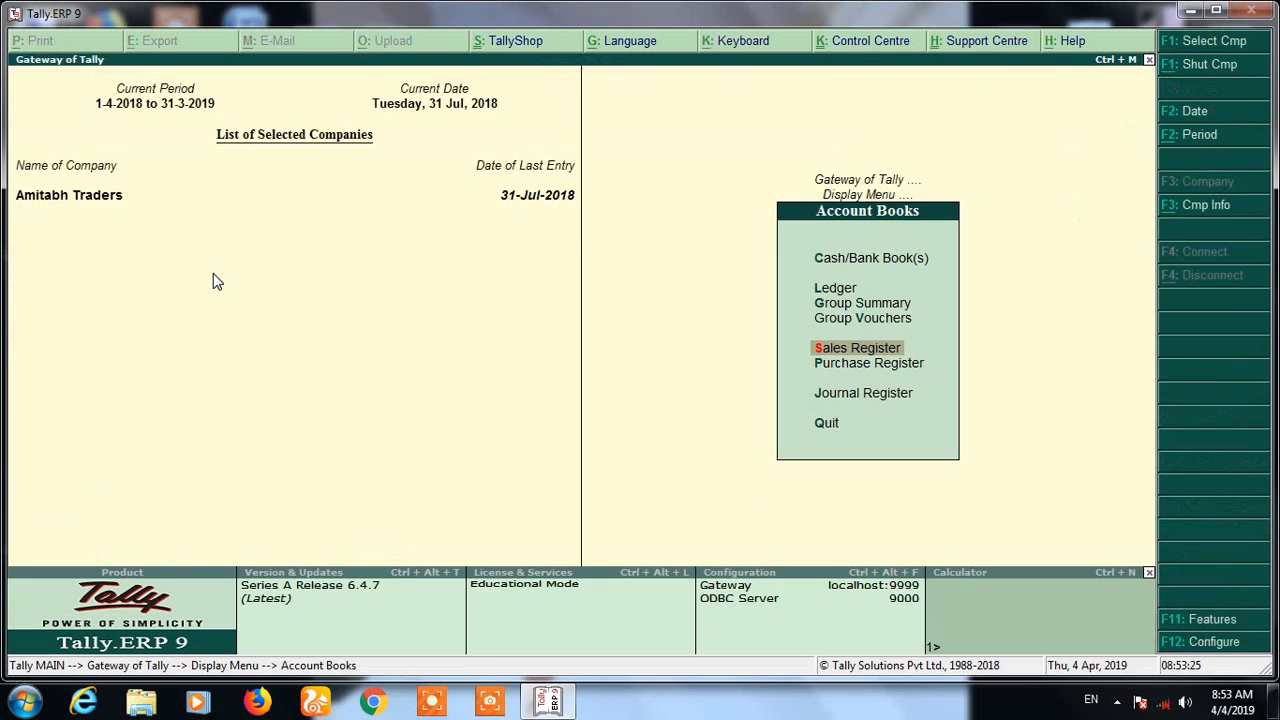
key(Escape)
key(Escape)
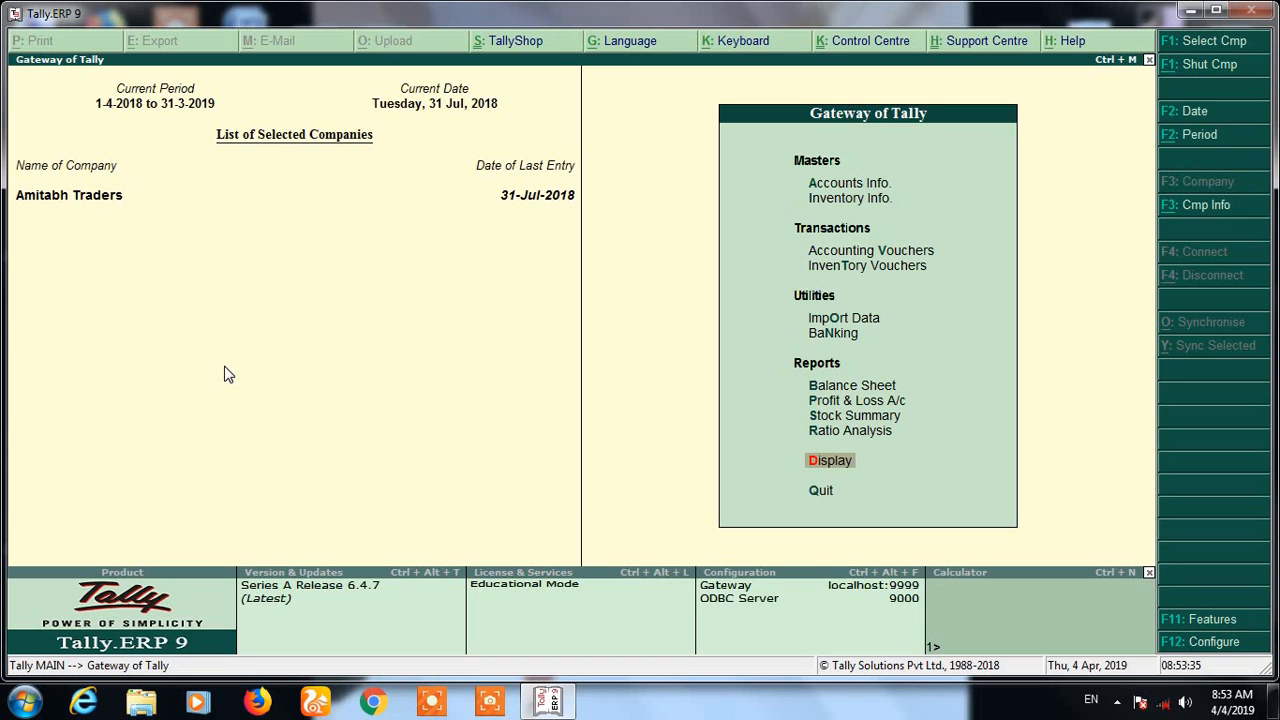
- Open the Sales Register in Account Books
key(Return)
key(a)
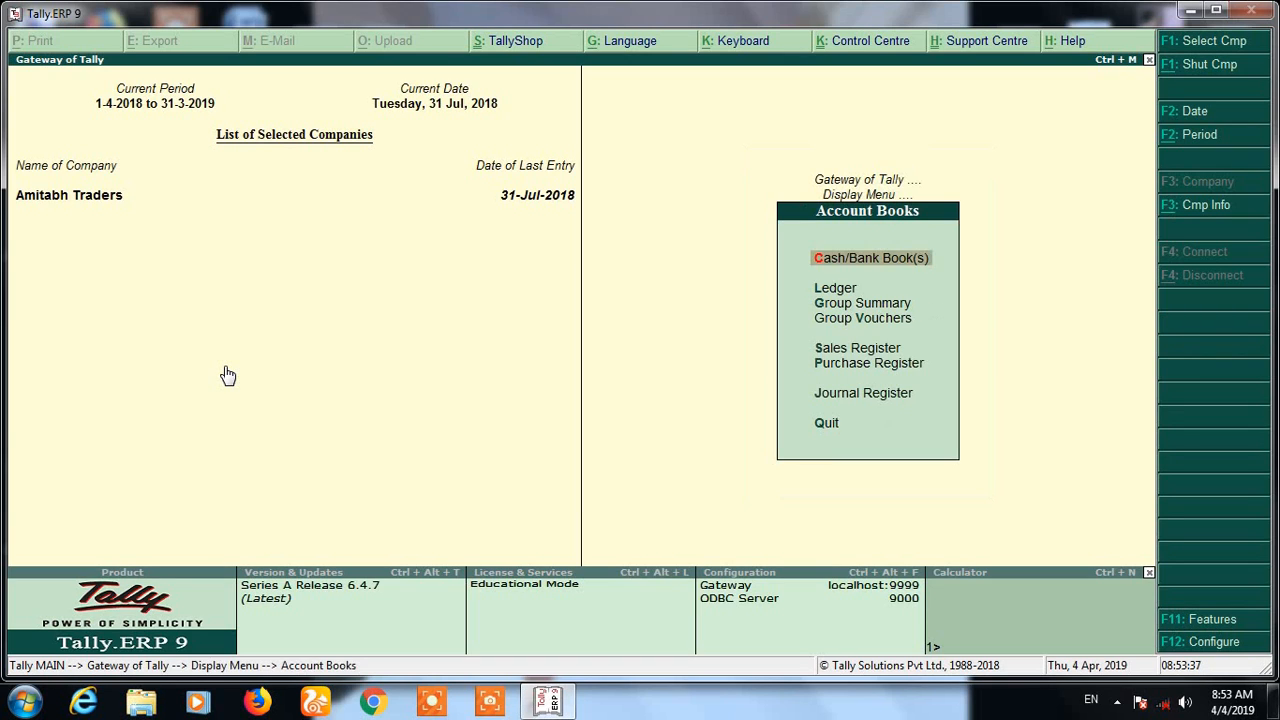
key(s)
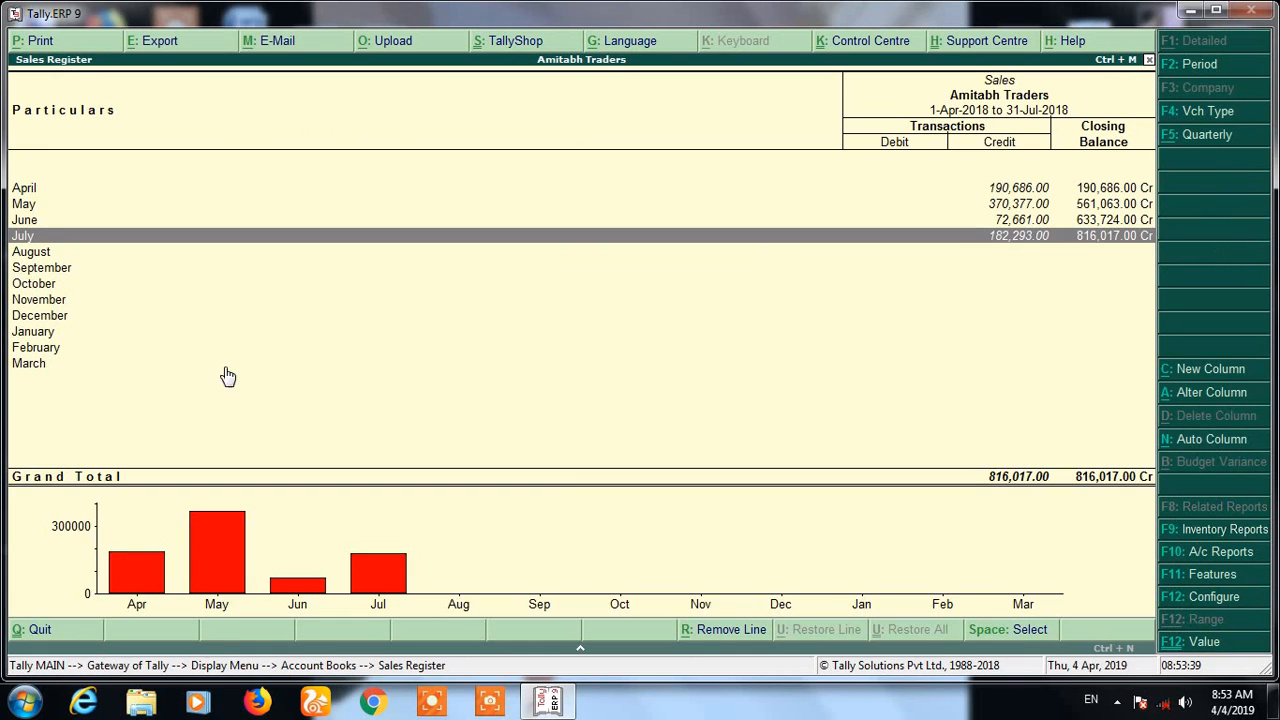